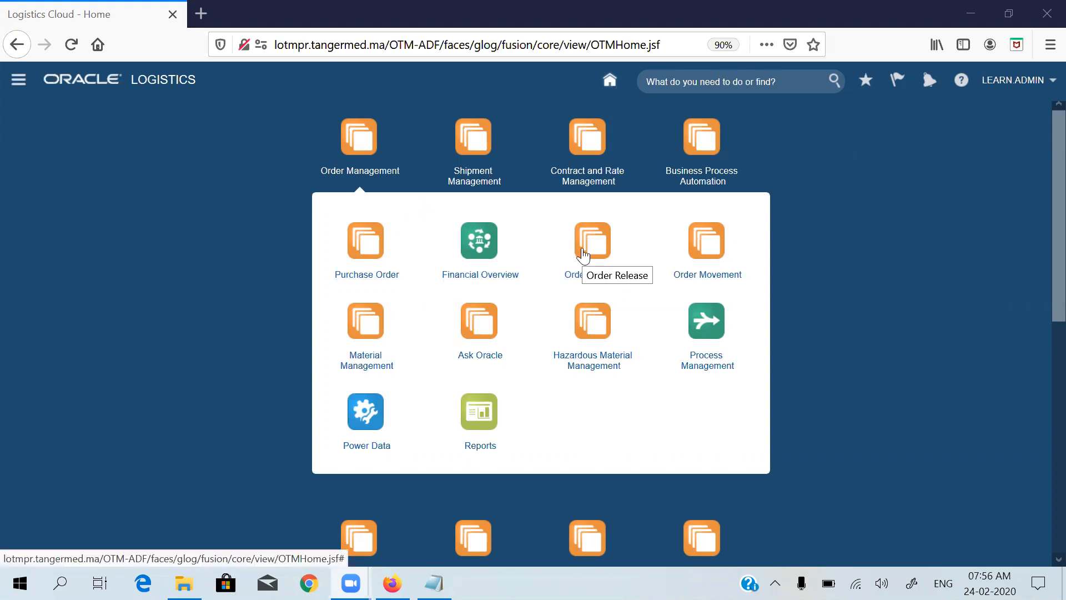
Step: In the Notepad notes, insert "many" so the fourth line reads "How many order types we have by standard"
left_click(435, 578)
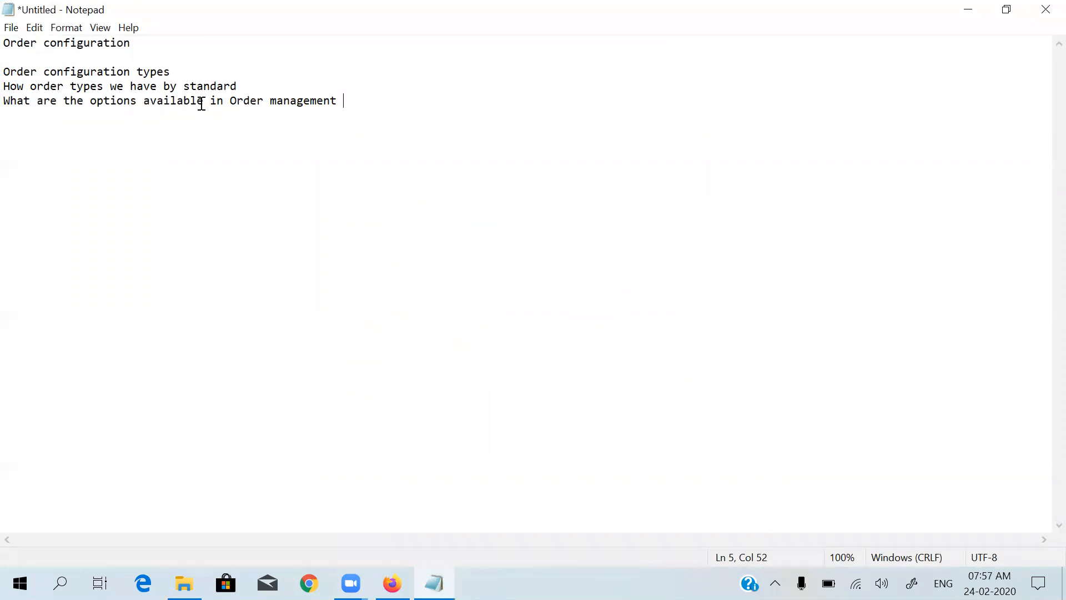
left_click(29, 88)
type("many")
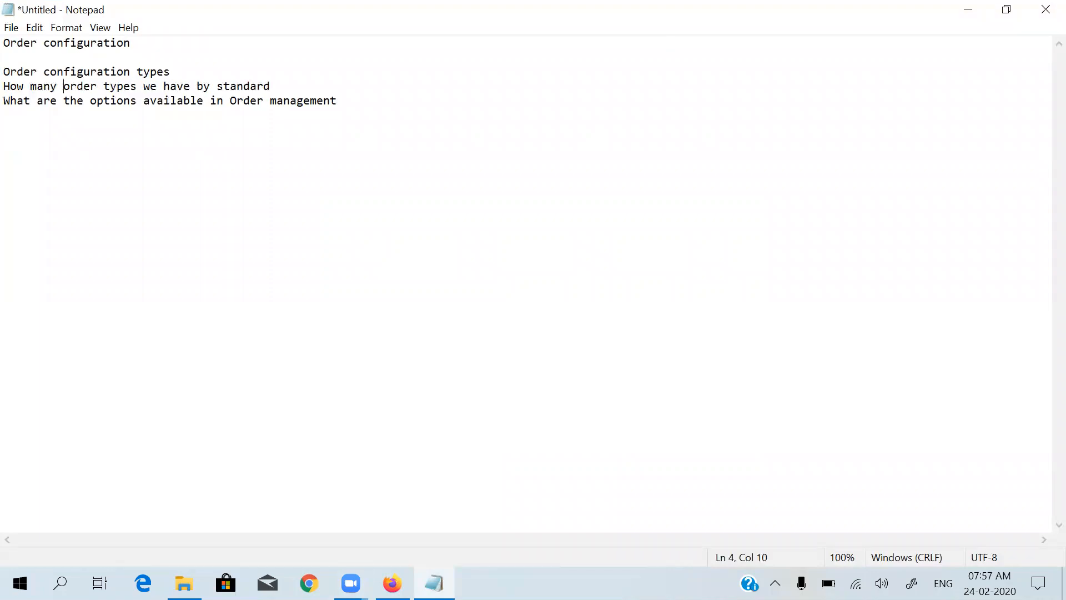
Step: Switch back to Oracle Logistics in the browser and start creating a new order release from Order Management
left_click(966, 10)
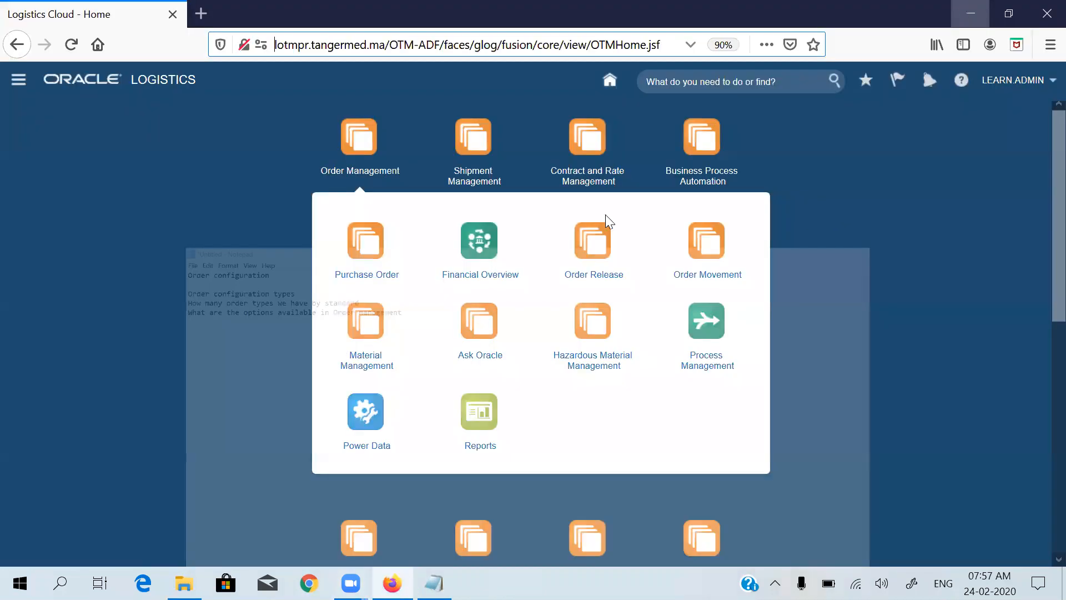
left_click(586, 245)
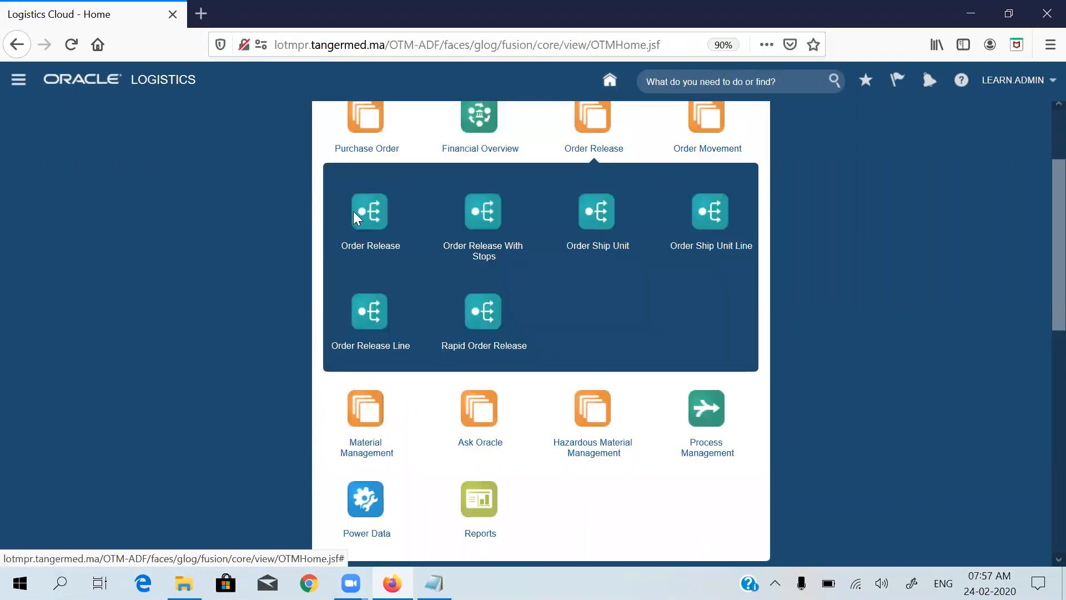
left_click(354, 212)
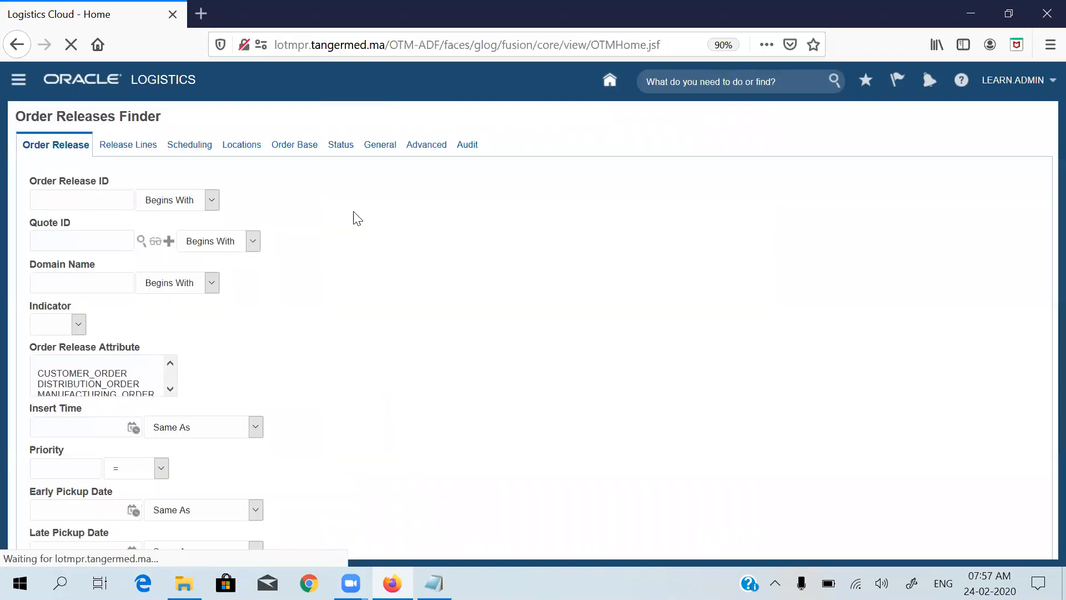
left_click(80, 544)
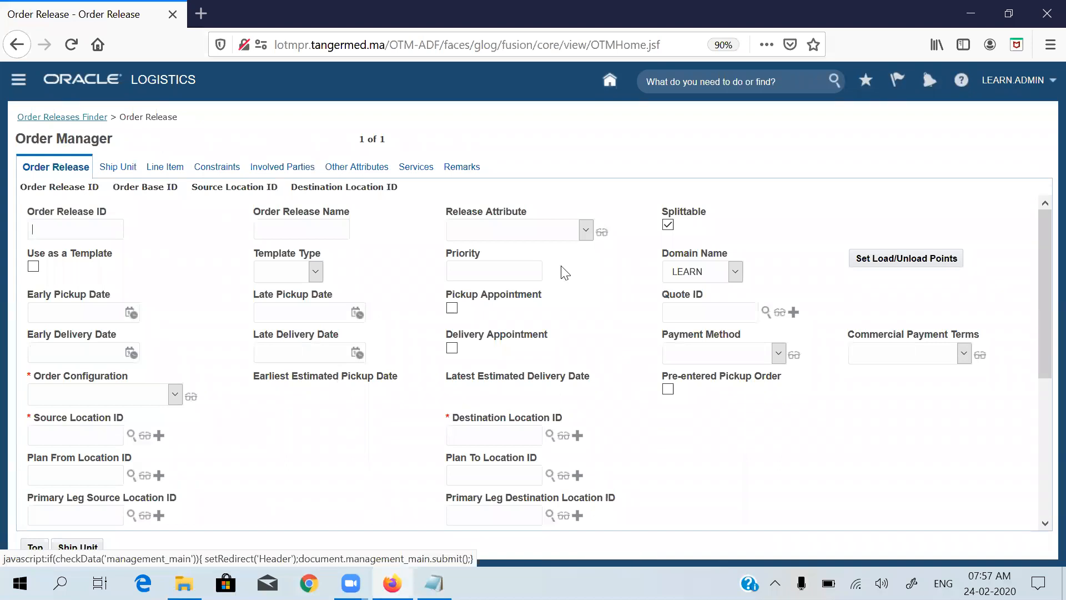
Step: Examine the available Release Attribute and Order Configuration options on the new order release
left_click(585, 234)
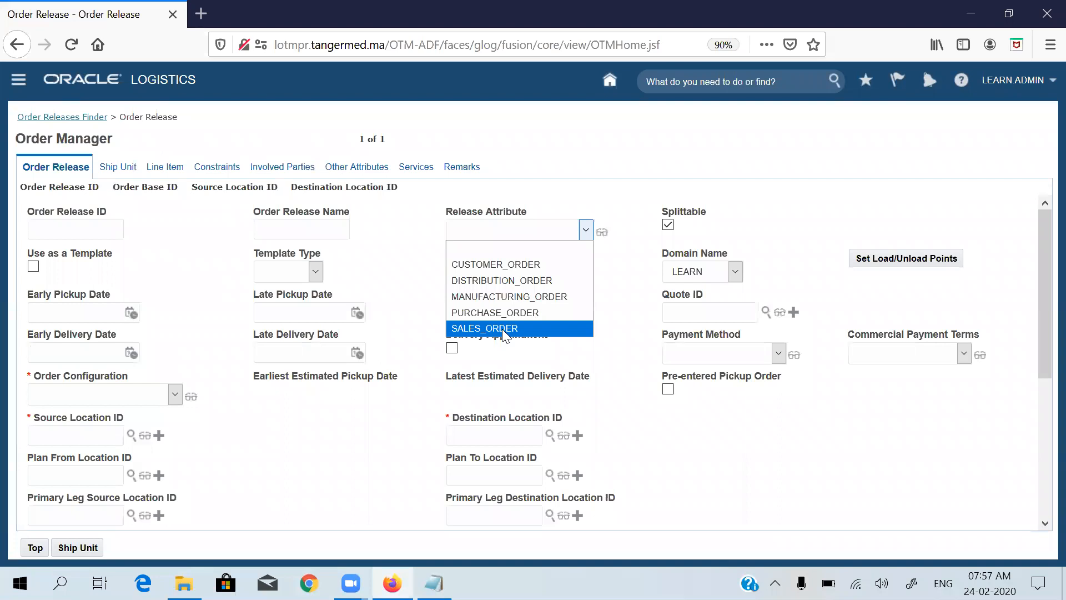
left_click(291, 422)
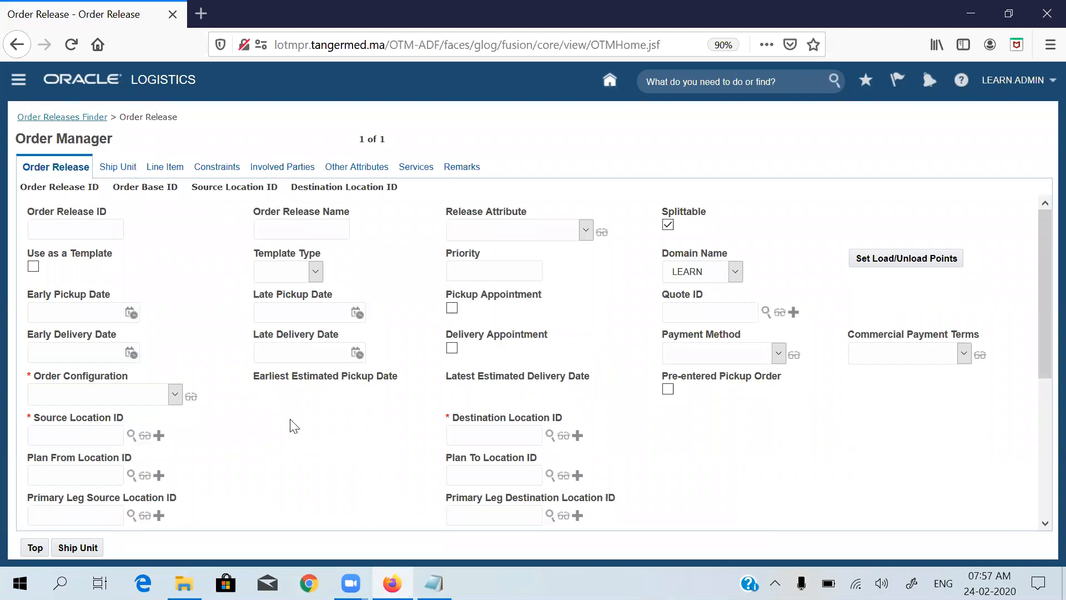
left_click(175, 394)
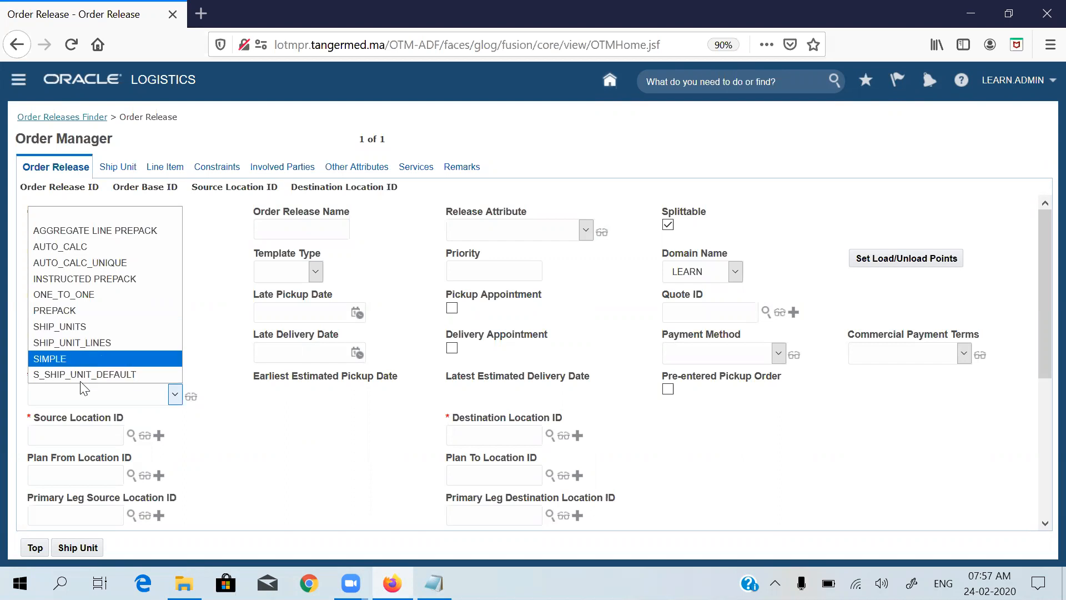
left_click(342, 412)
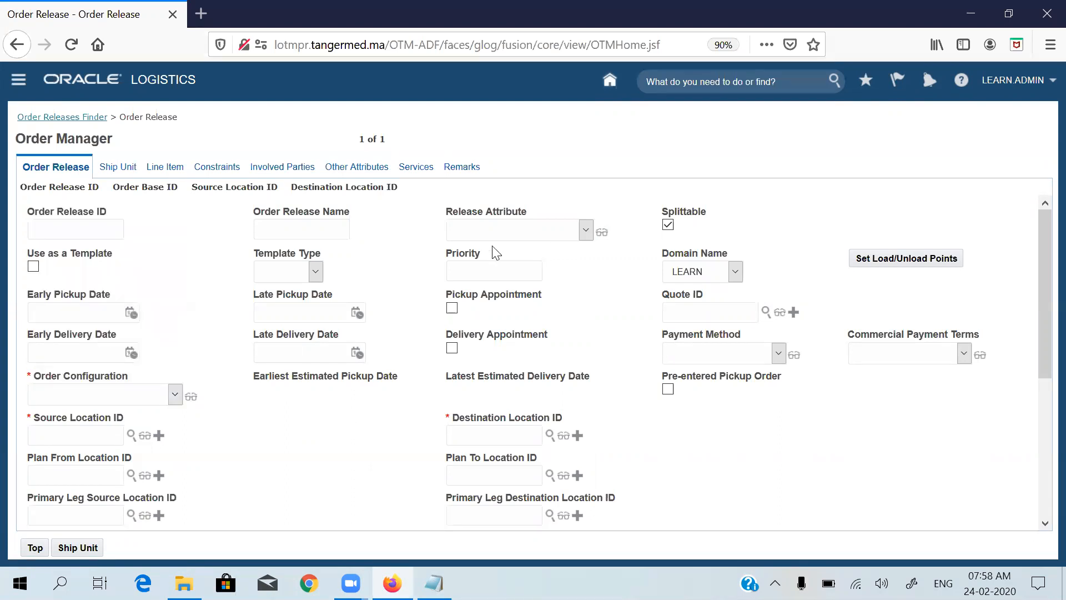
left_click(497, 233)
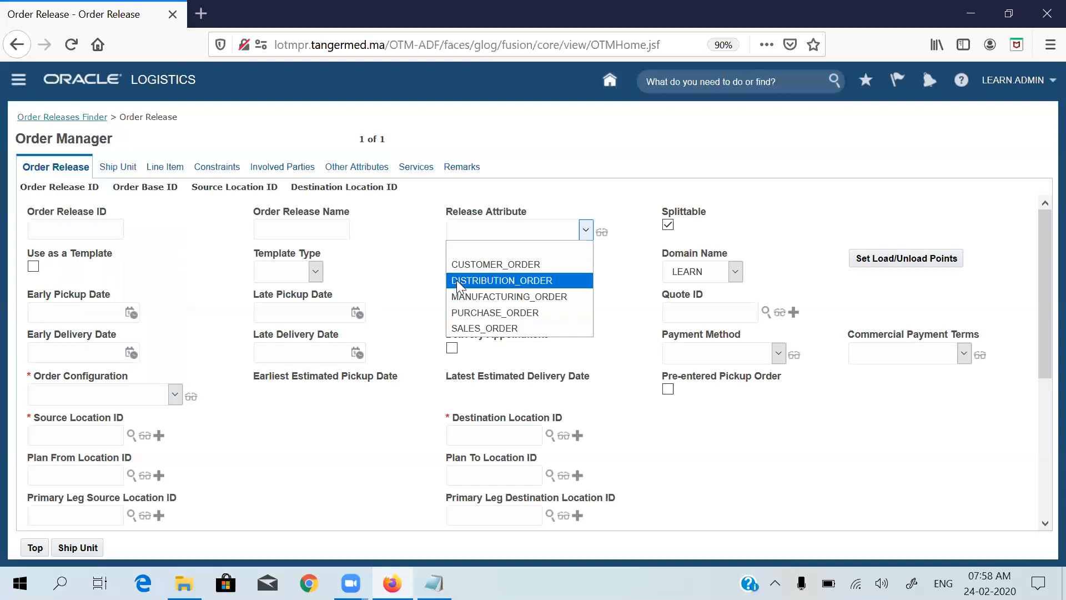
left_click(185, 396)
left_click(182, 391)
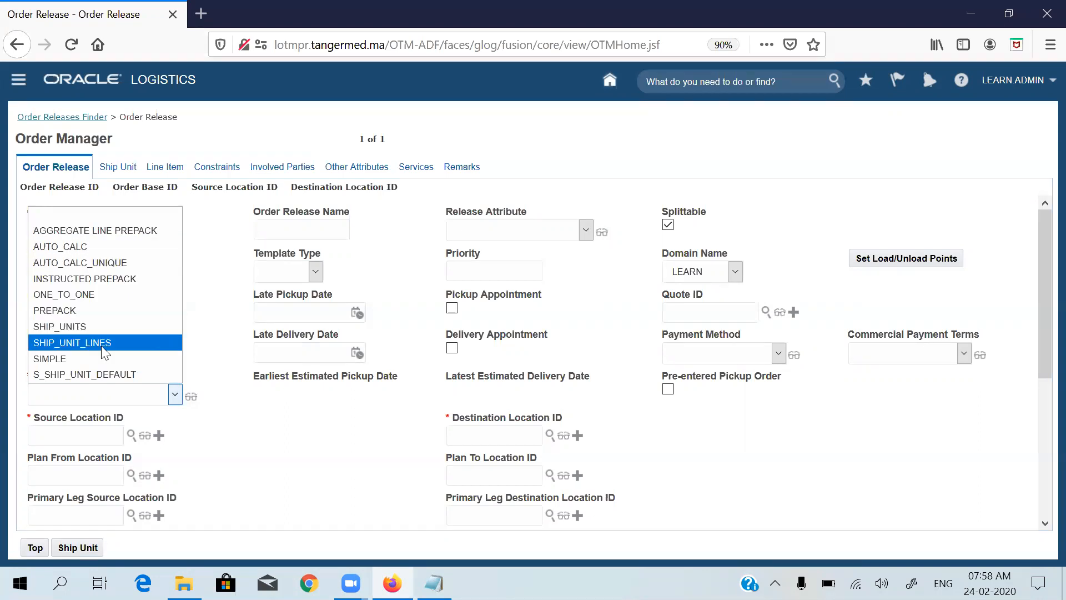
left_click(468, 263)
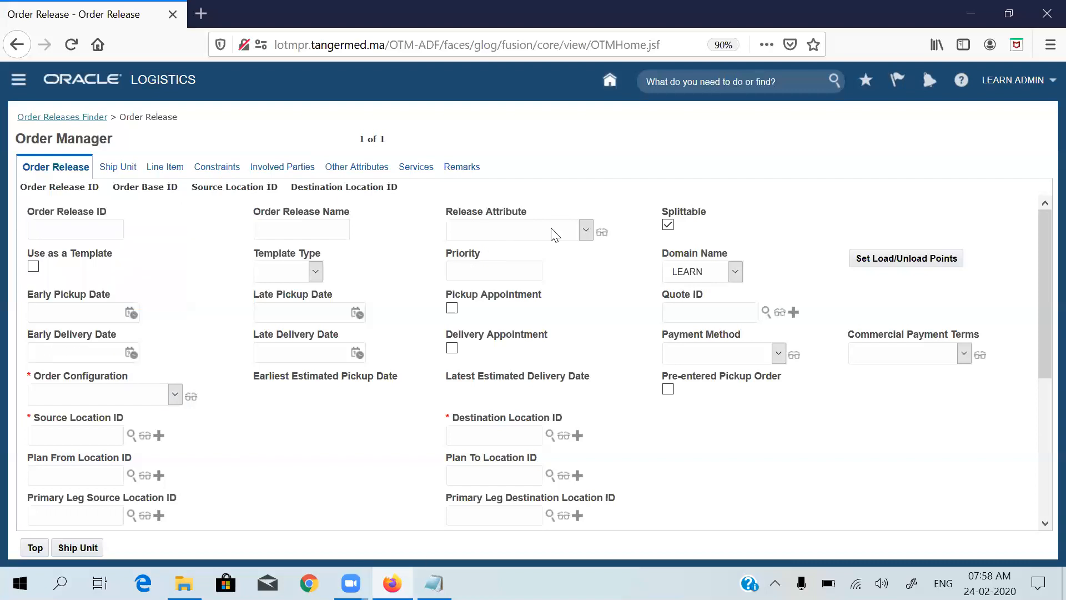
Step: Review the order configuration topics in the Notepad notes and recheck the Release Attribute options in Oracle Logistics
left_click(434, 583)
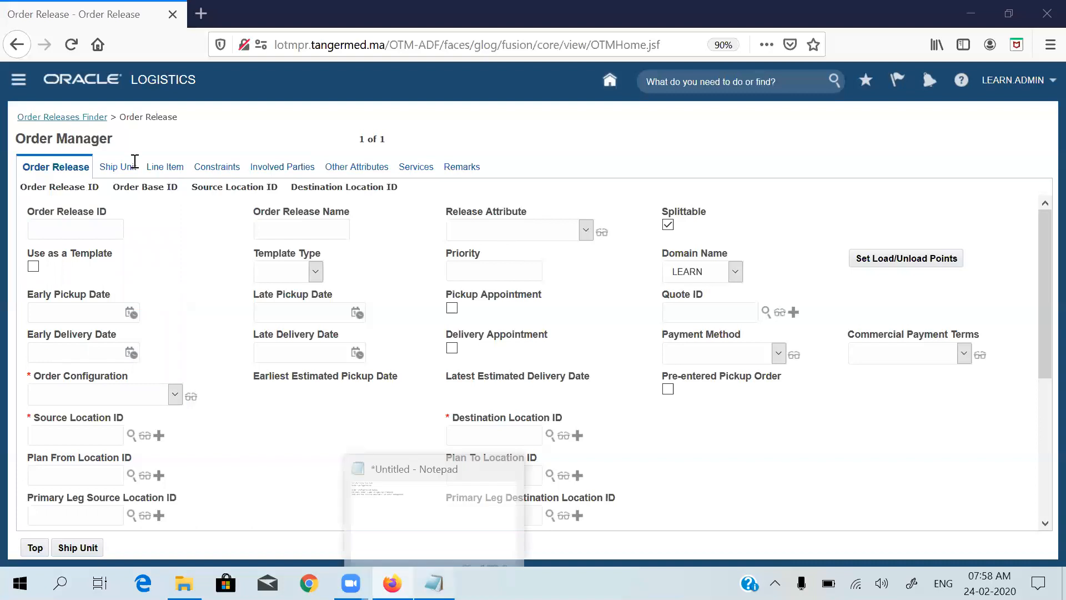
left_click(172, 73)
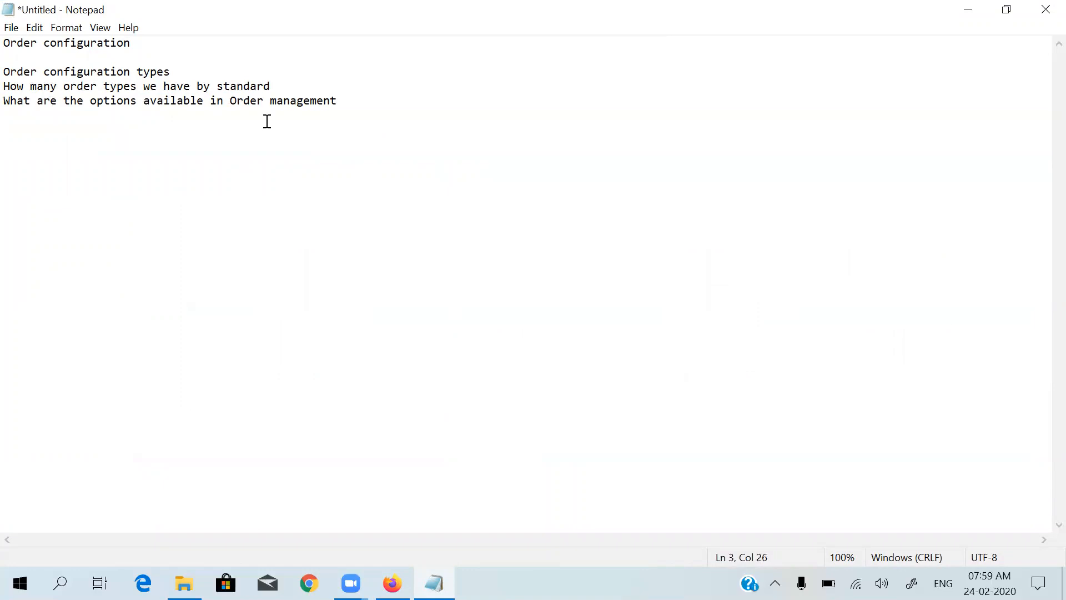
key("alt+Tab")
left_click(586, 230)
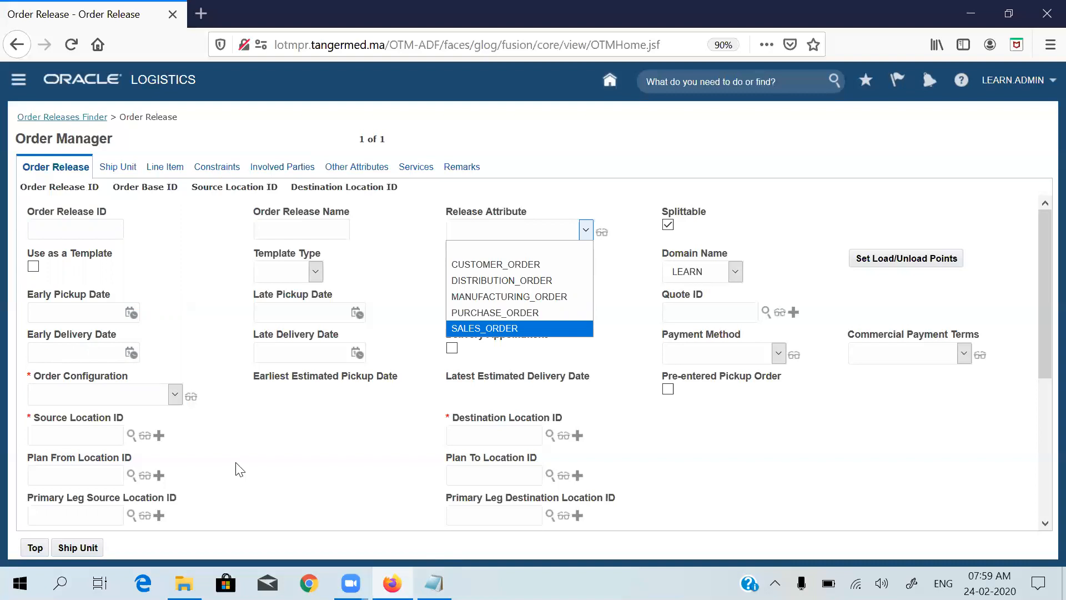
left_click(195, 282)
Step: Set the order release's Order Configuration to SHIP_UNITS and its Source Location ID to CALIFORNIA
left_click(179, 389)
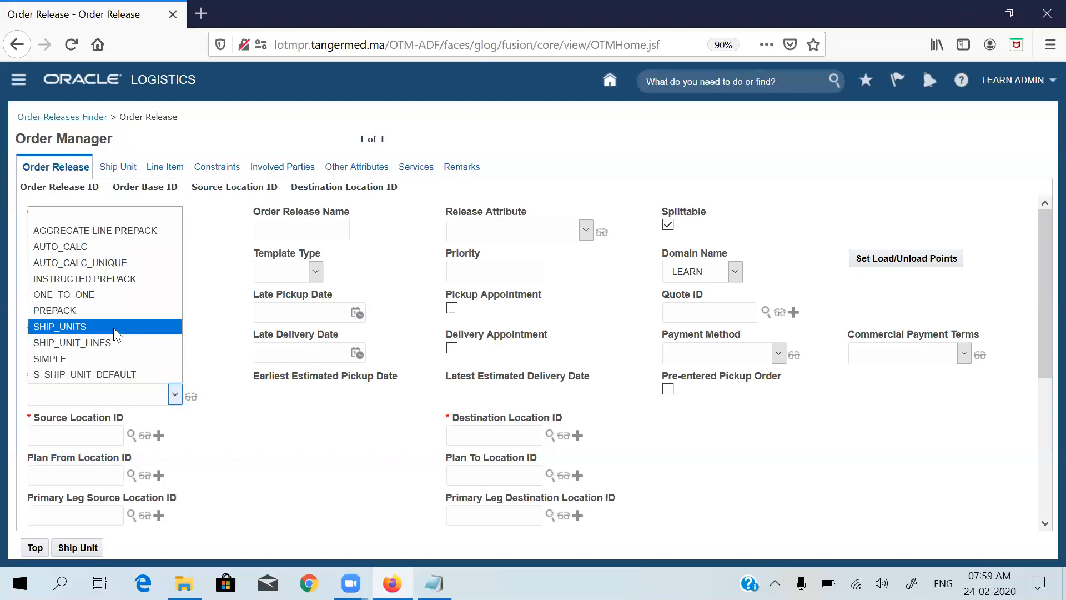
left_click(113, 328)
left_click(72, 433)
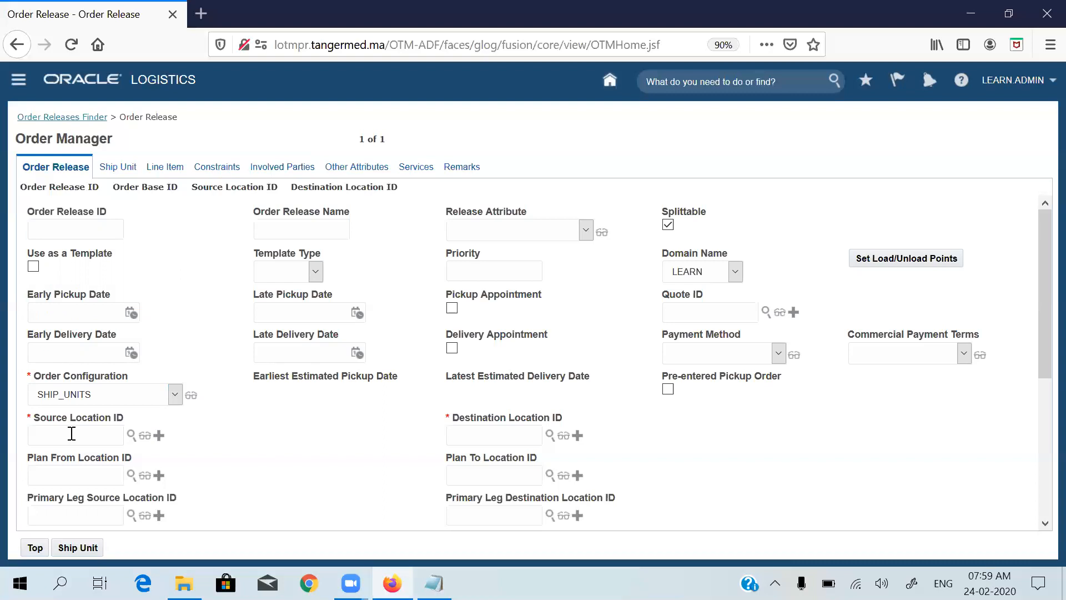
type("CAL")
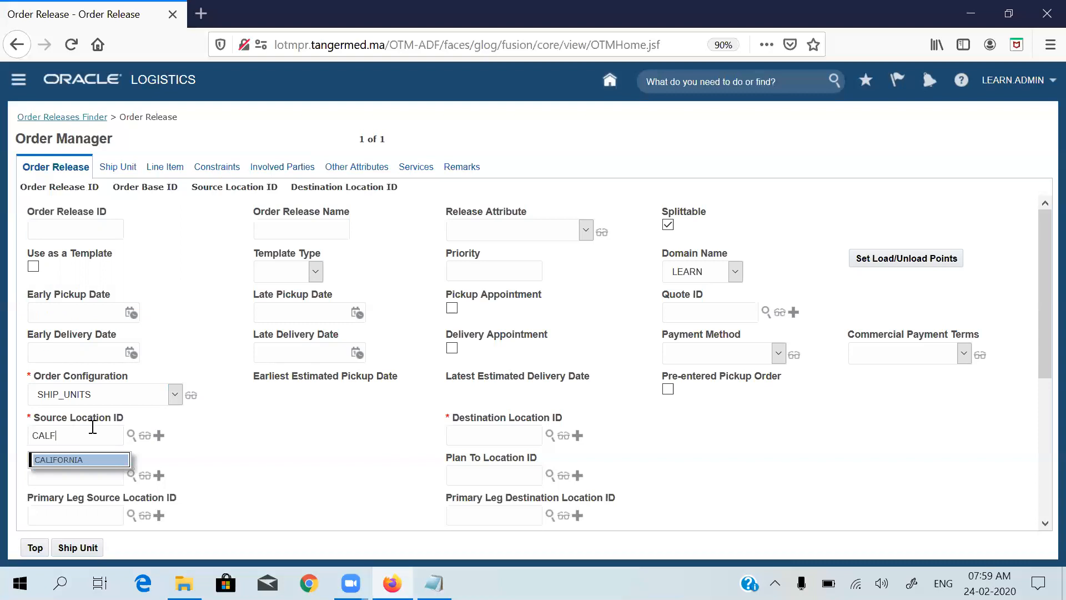
key("Return")
Step: Set the Destination Location ID to LOSANGLES_1 and enter the Order Release ID
left_click(491, 436)
type("LOS")
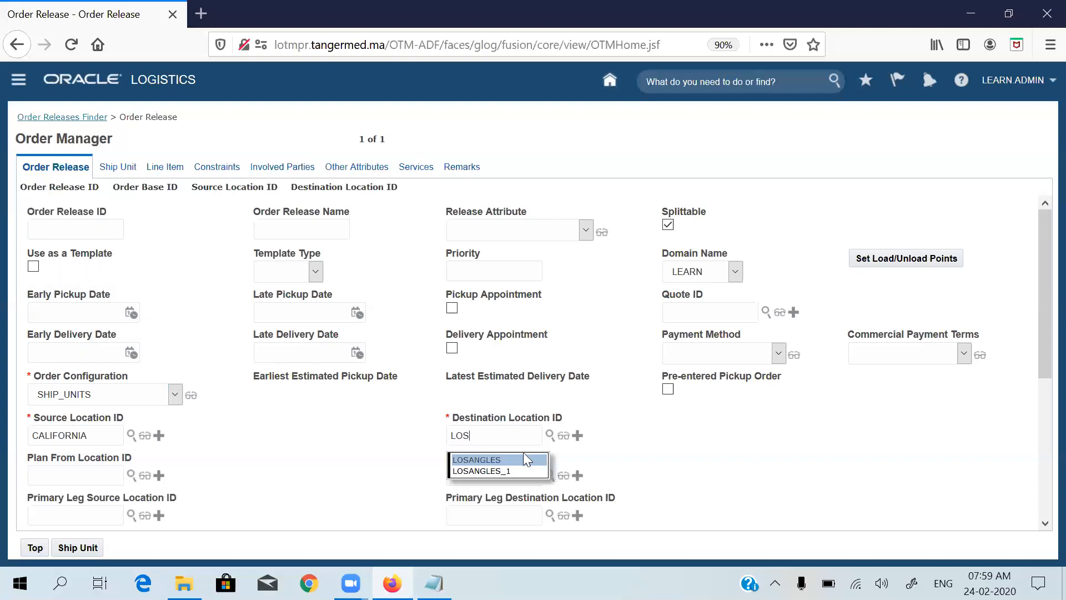
left_click(499, 471)
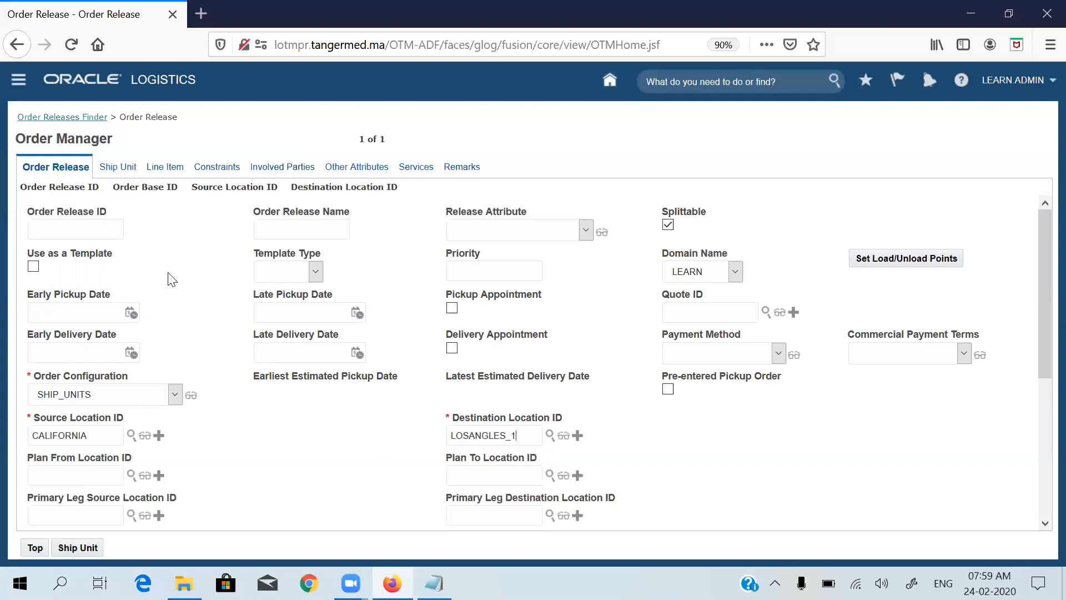
left_click(88, 227)
type("AK_ORD_001")
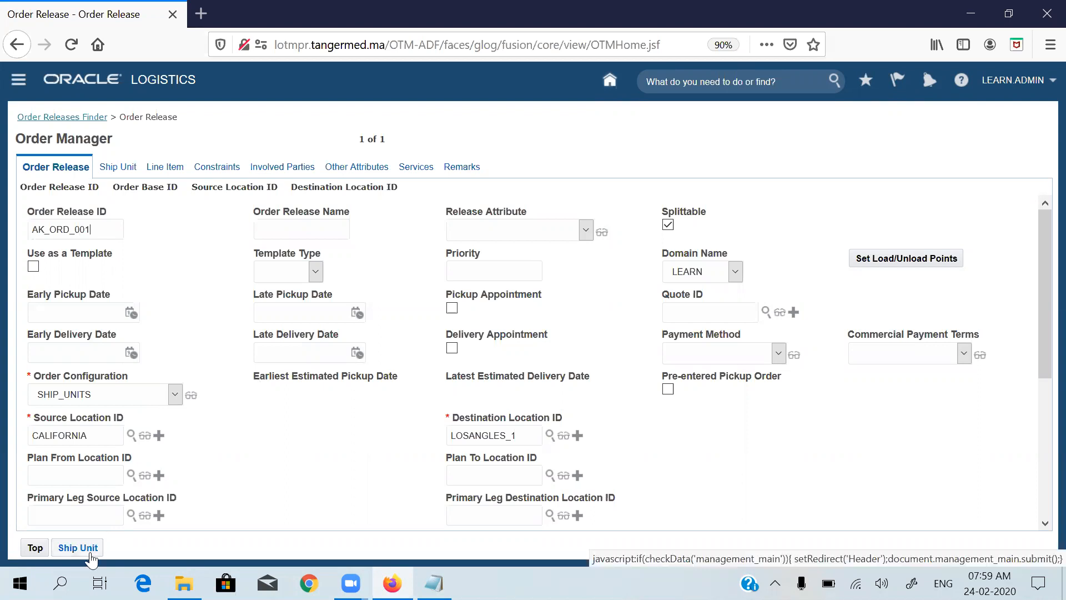
left_click(131, 315)
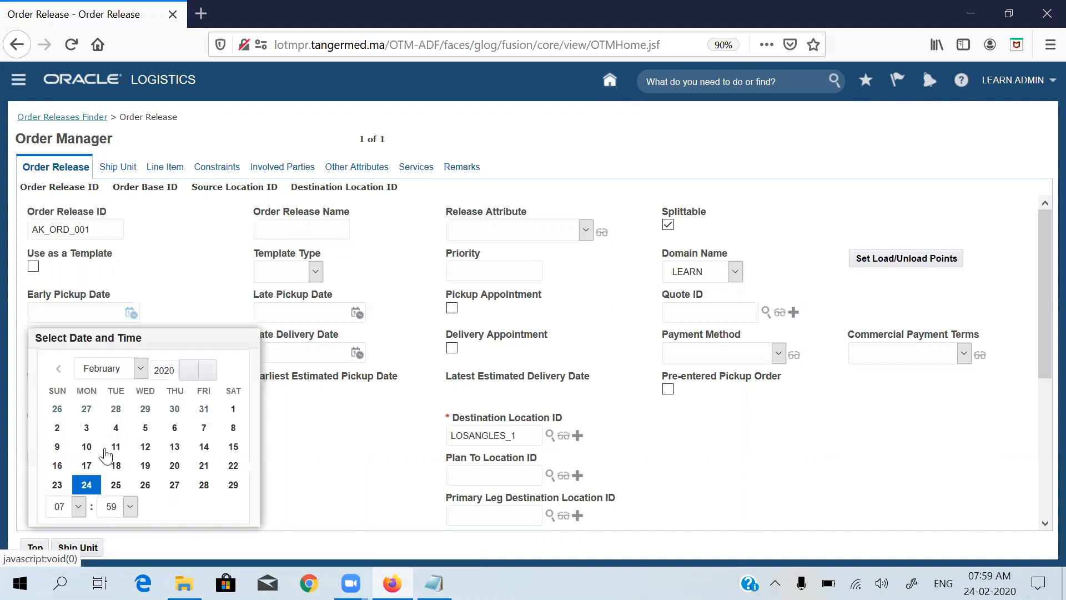
left_click(87, 484)
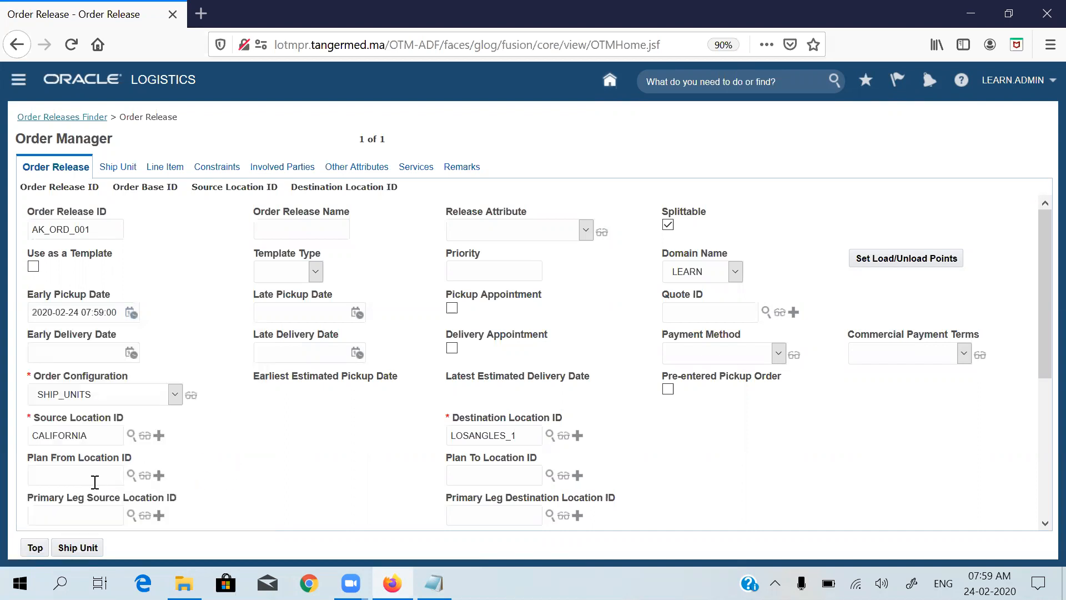
left_click(357, 353)
left_click(341, 303)
left_click_drag(96, 434, 16, 435)
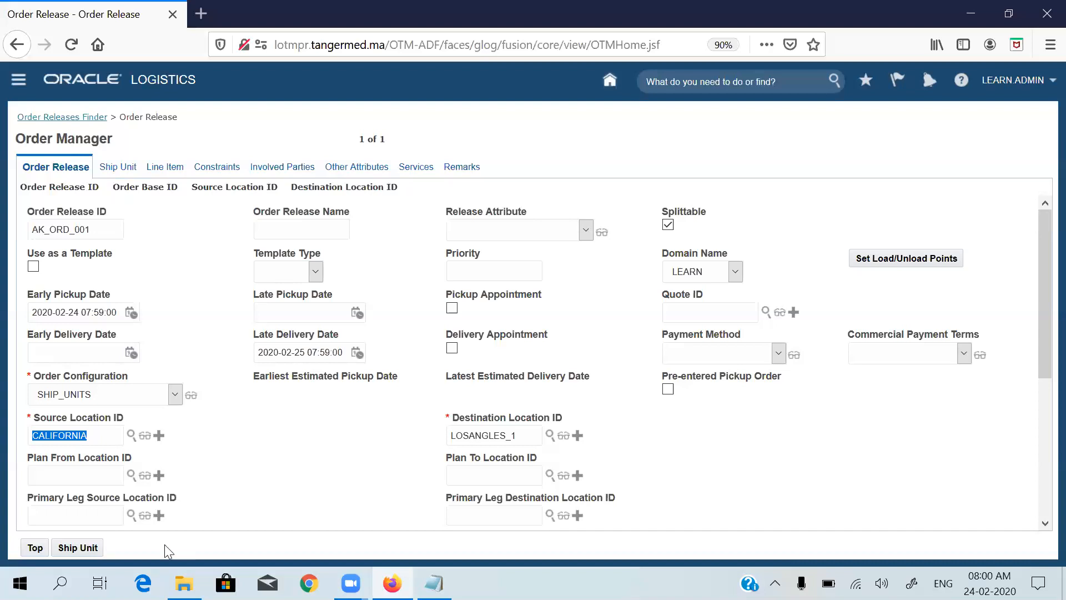
Step: Add a new ship unit to the order release and look up AK_CORTON as its Transport Handling Unit
left_click(91, 551)
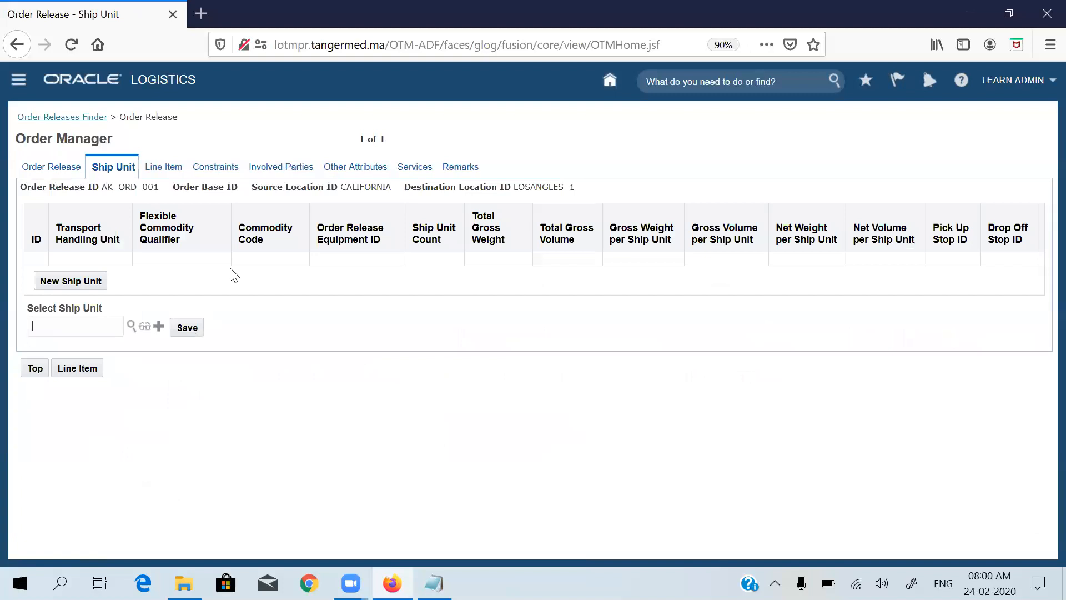
left_click(69, 288)
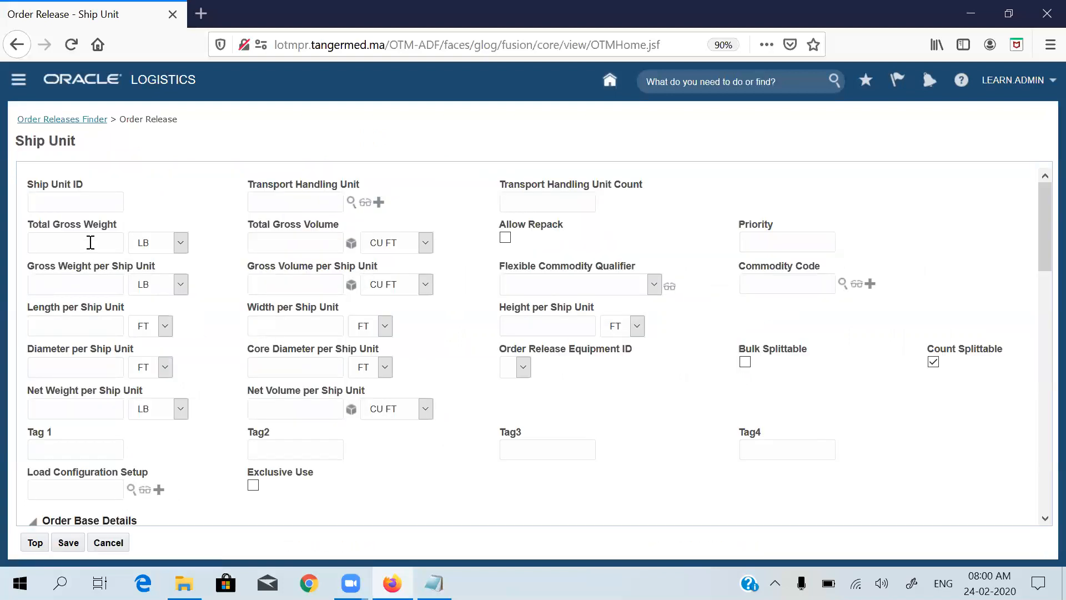
left_click(350, 202)
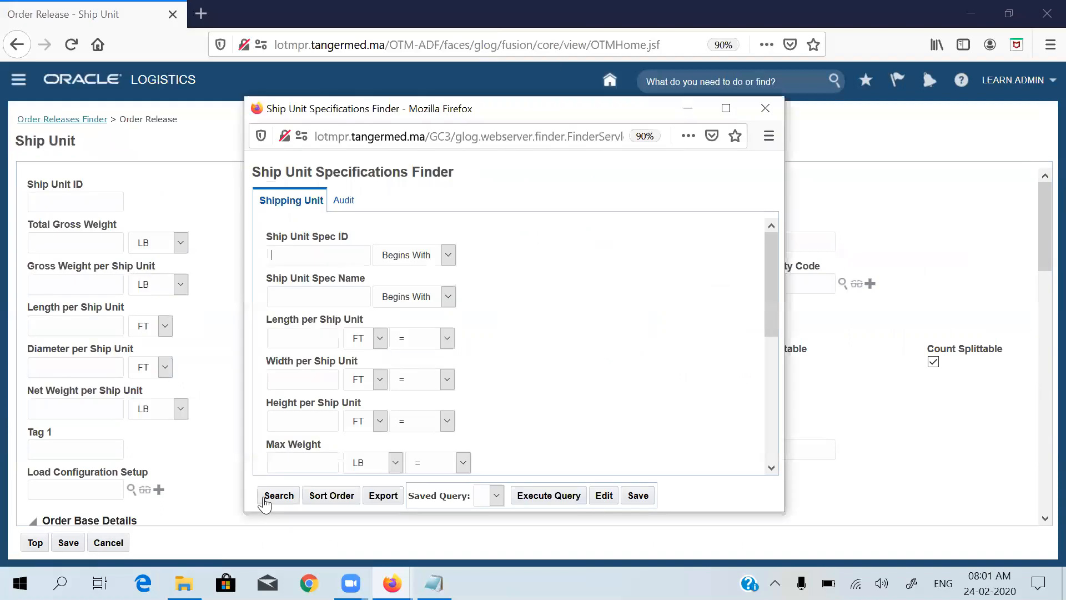
left_click(277, 495)
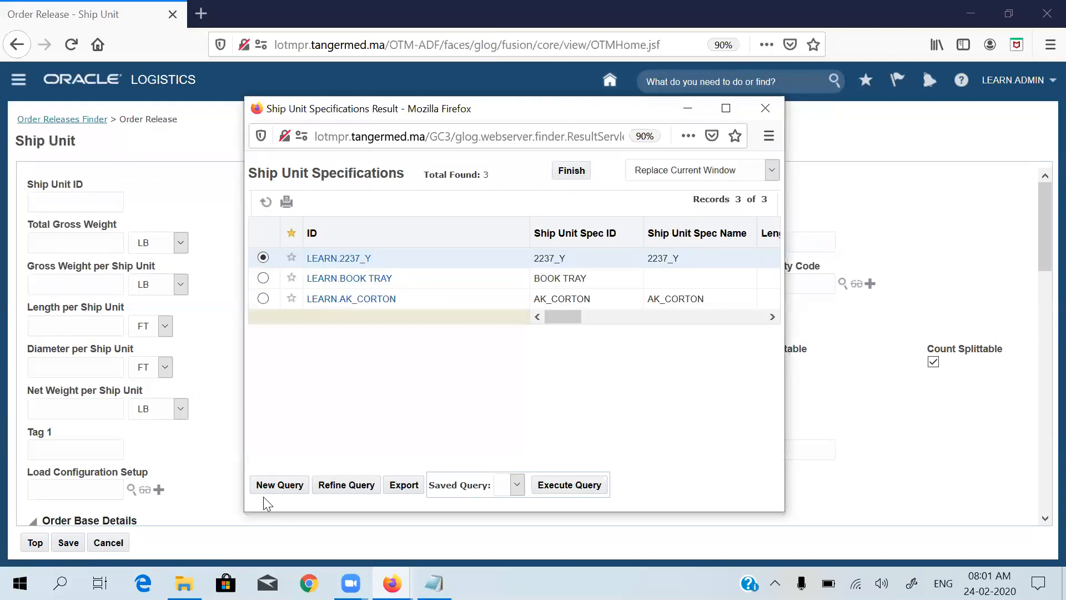
left_click(263, 298)
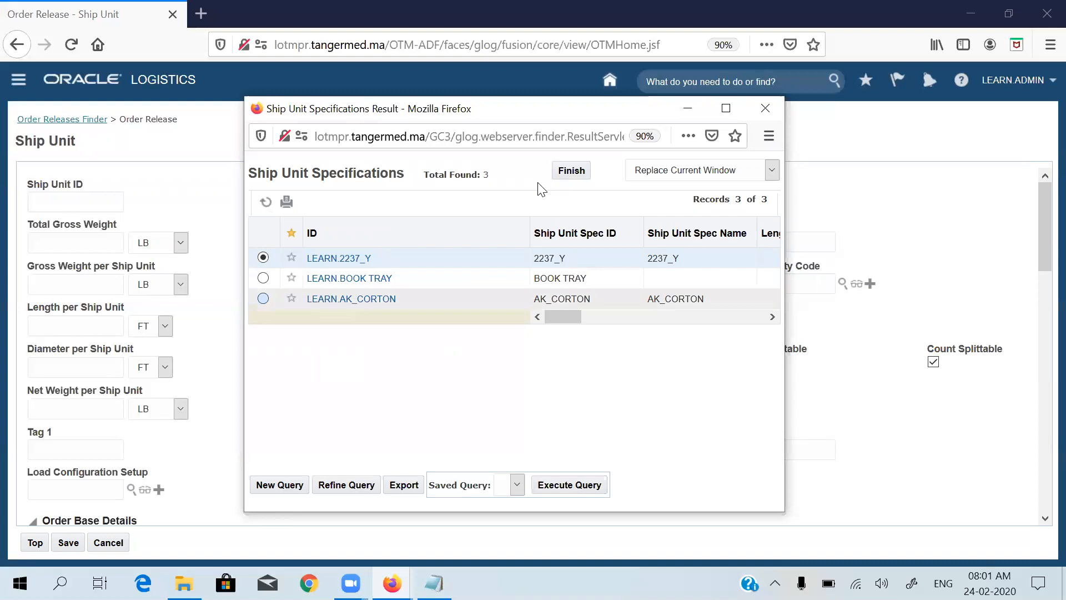
left_click(575, 177)
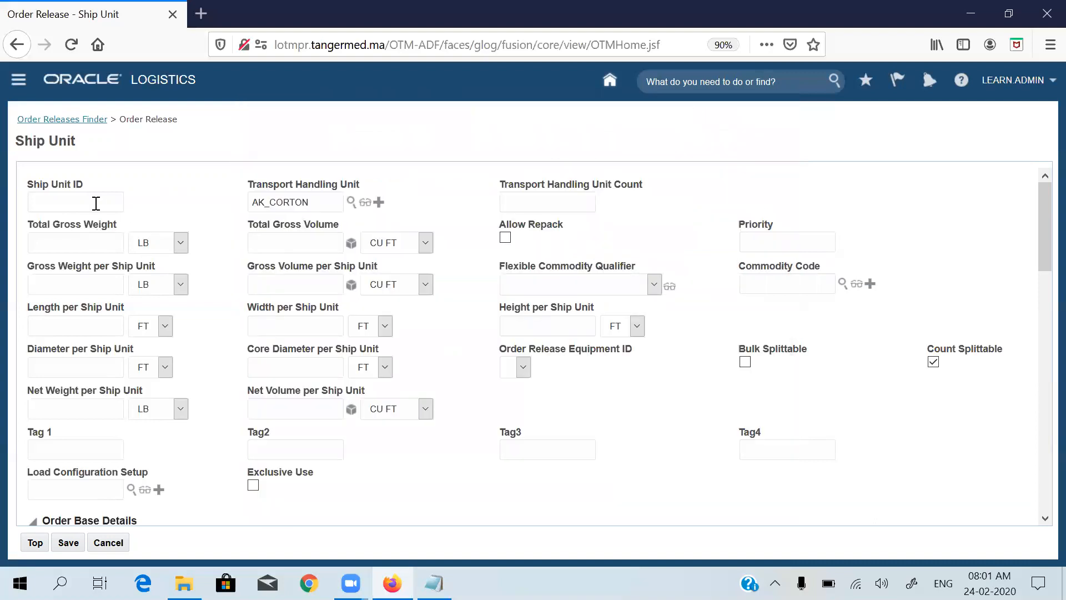
Step: Give the ship unit a handling unit count of 10, 1000 LB gross weight and 1000 CU FT gross volume, and save and finish the order release
left_click(582, 205)
type("10")
type("100")
type("0")
type("1")
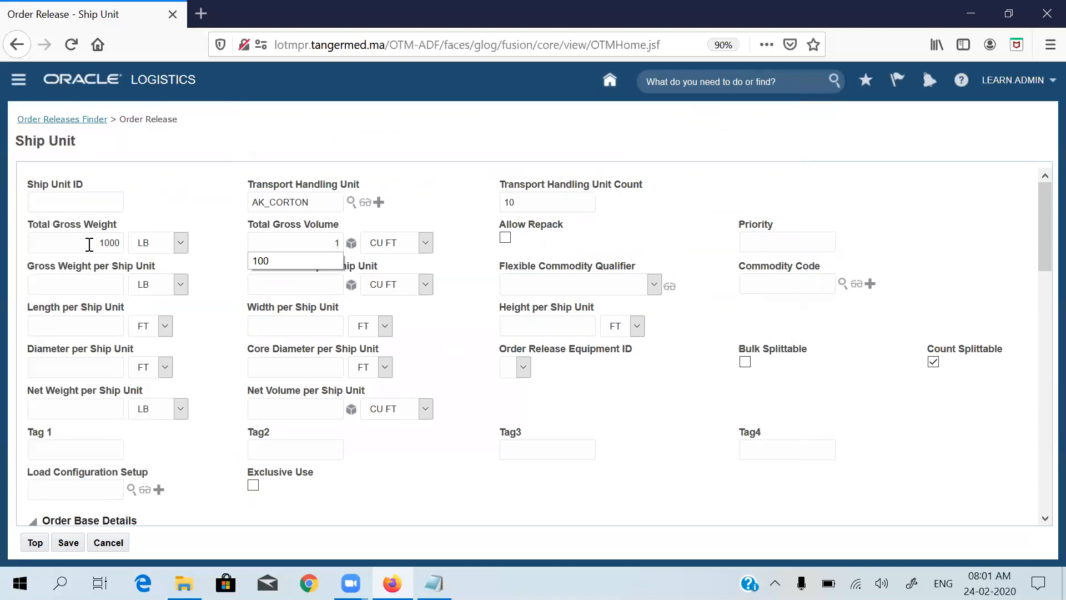
type("000")
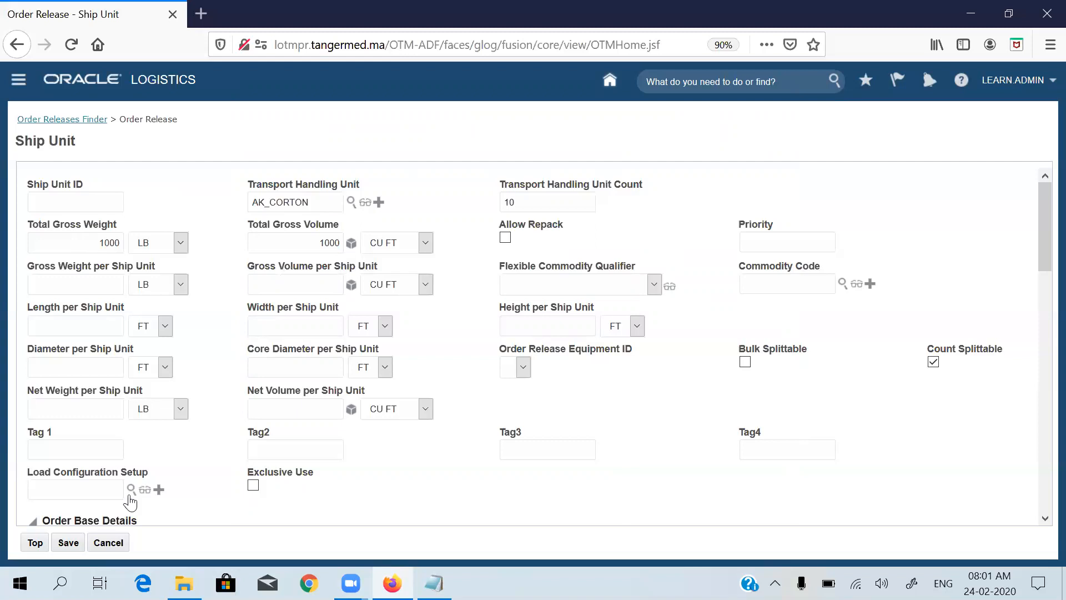
left_click(68, 543)
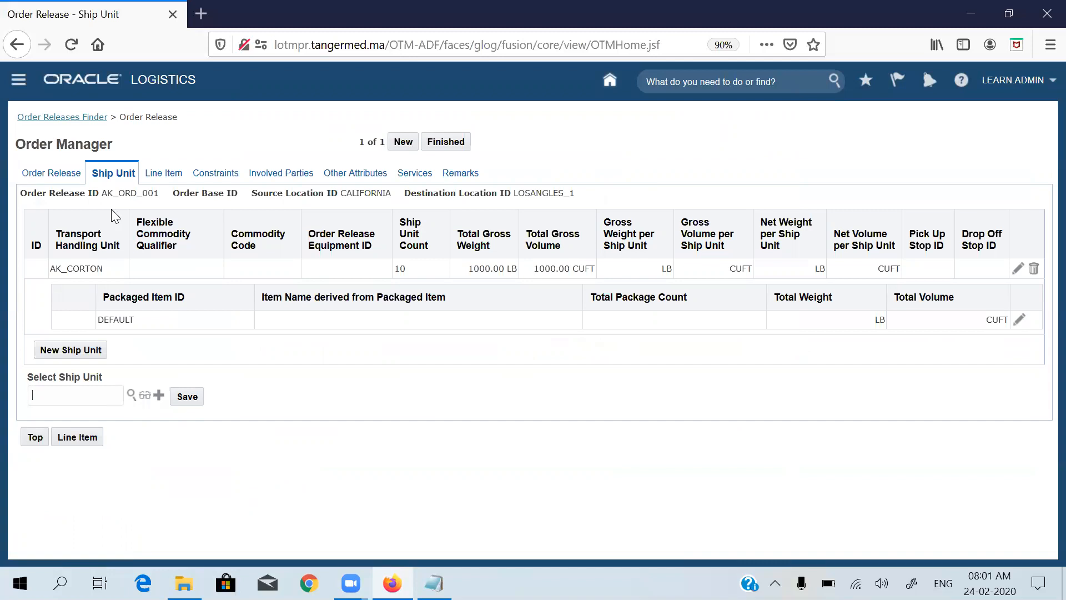
left_click(455, 143)
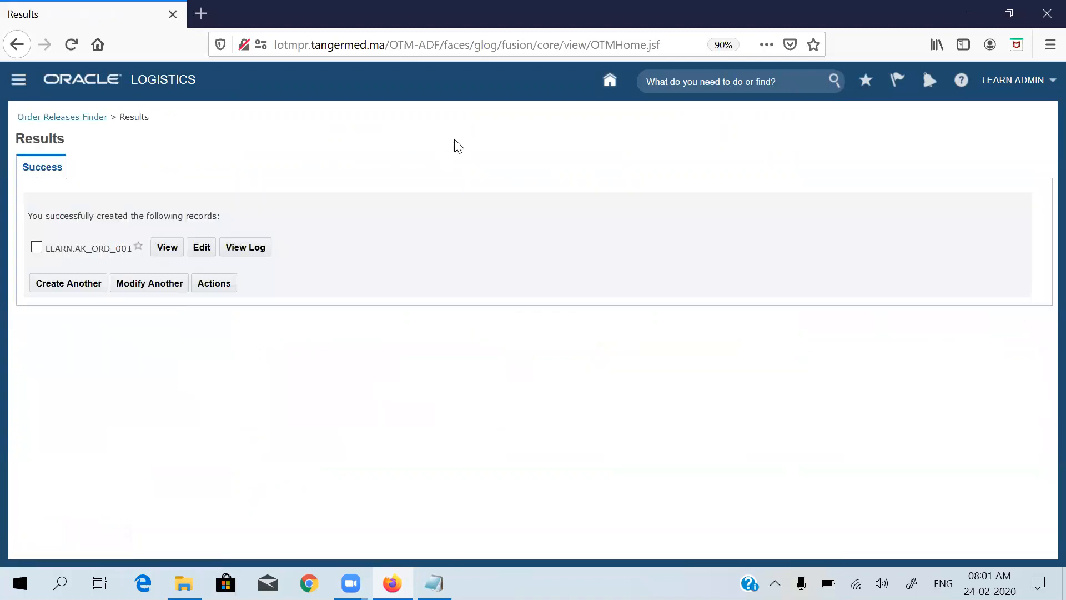
Step: Open the newly created order release for editing and check its Order Configuration
left_click(200, 249)
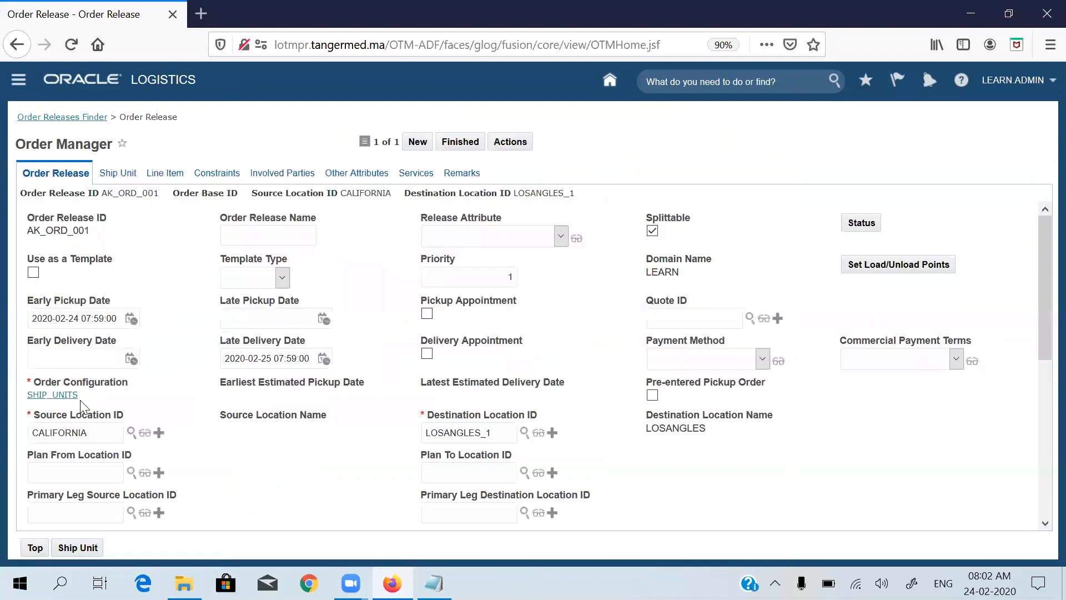
left_click_drag(84, 398, 26, 403)
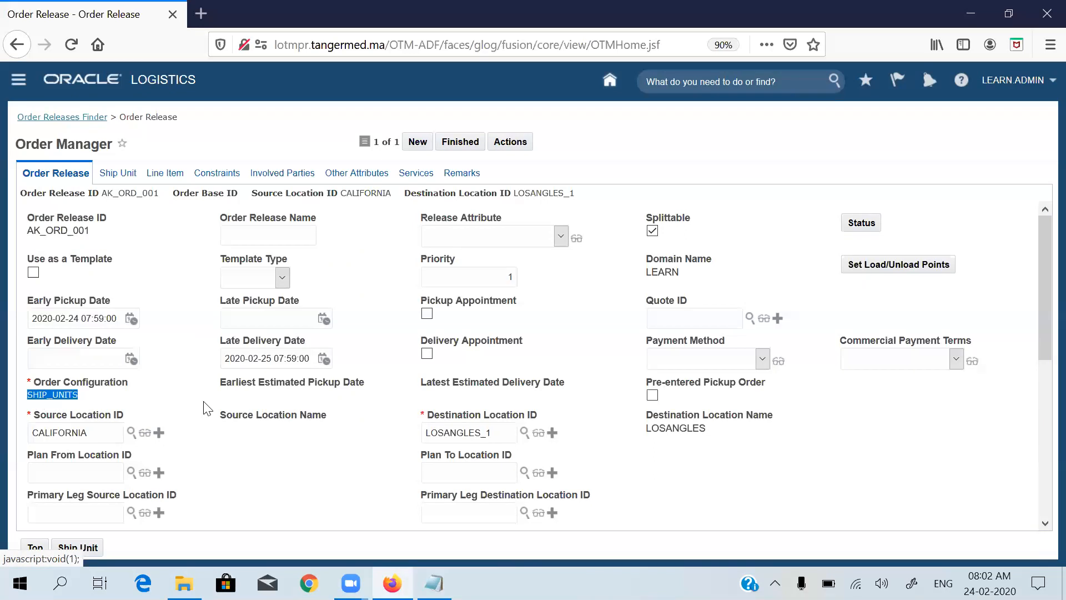
Step: Start a new order release from the order release finder and enter its Order Release ID
left_click(610, 81)
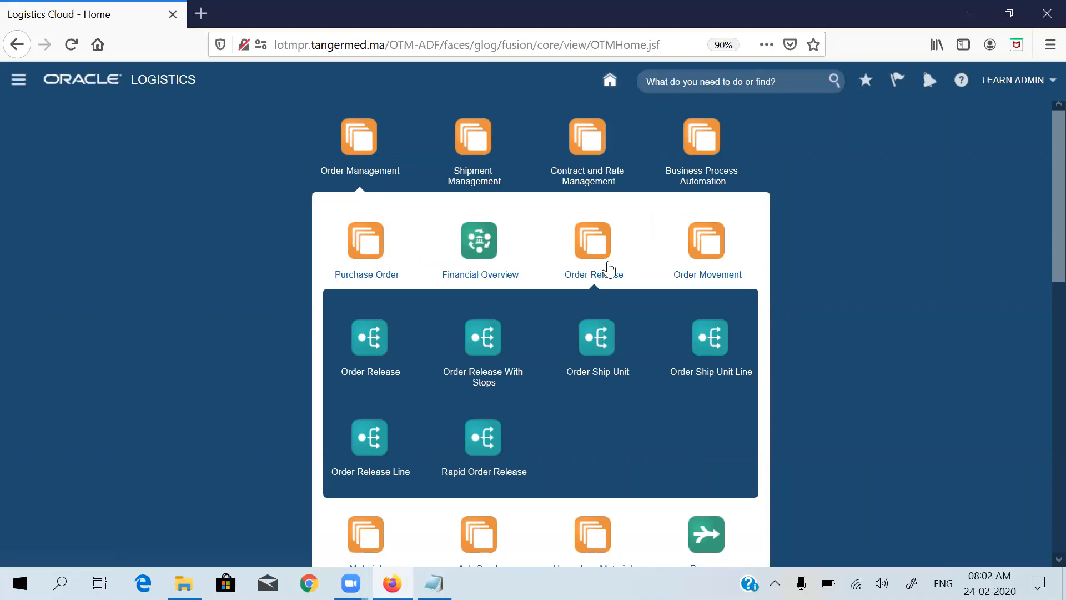
left_click(367, 350)
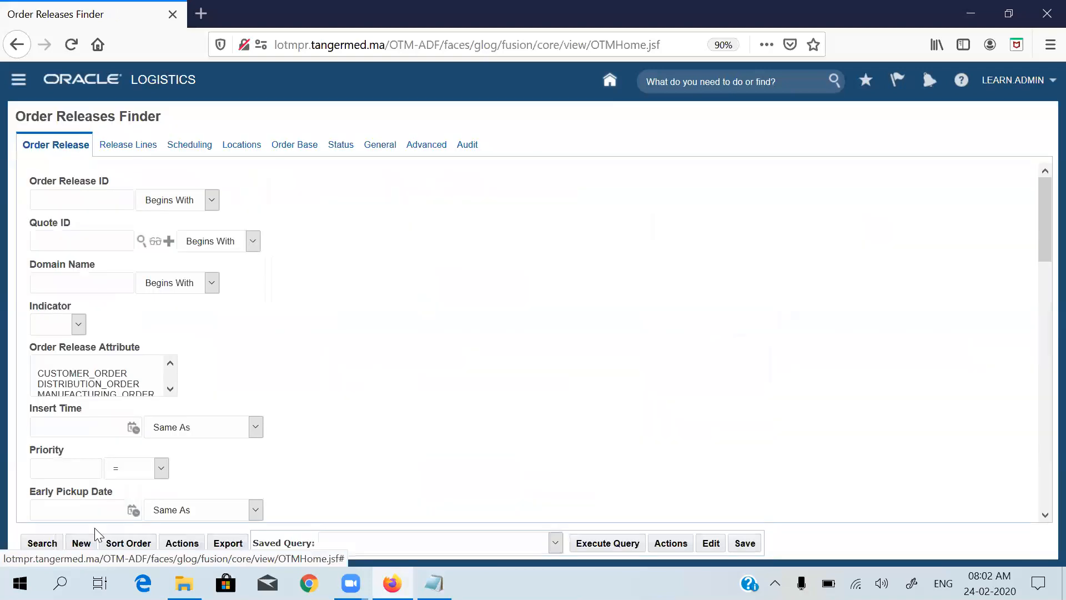
left_click(81, 544)
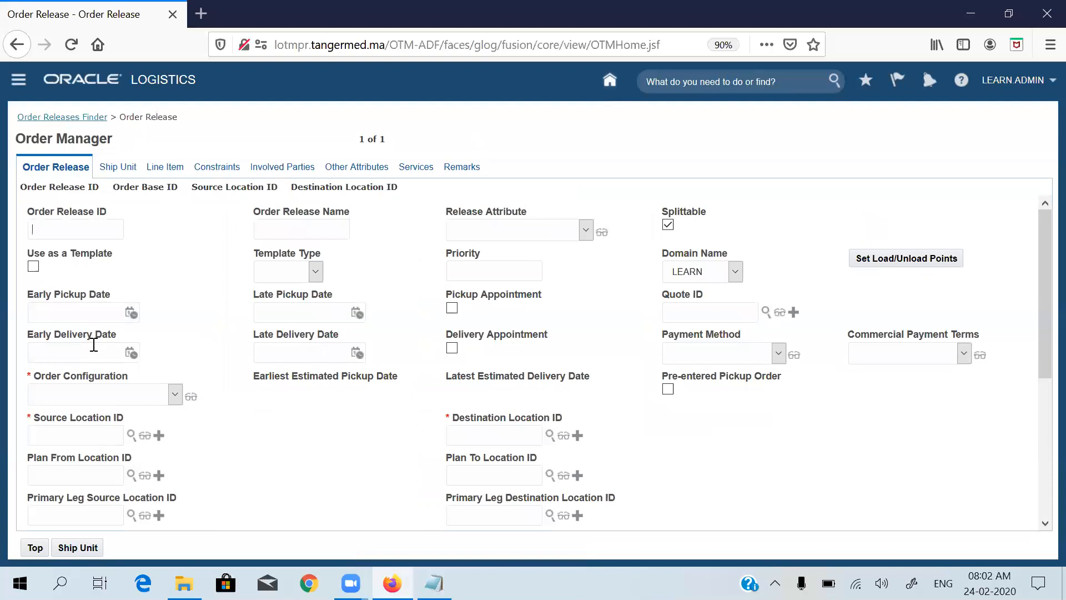
type("AK")
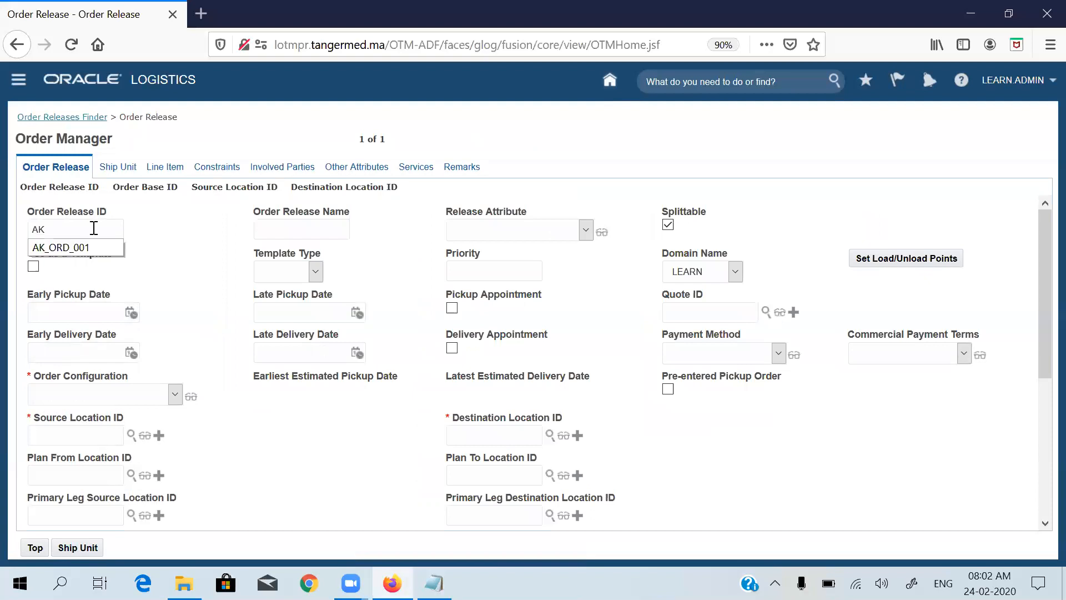
type("_")
left_click(85, 248)
key("BackSpace")
type("2")
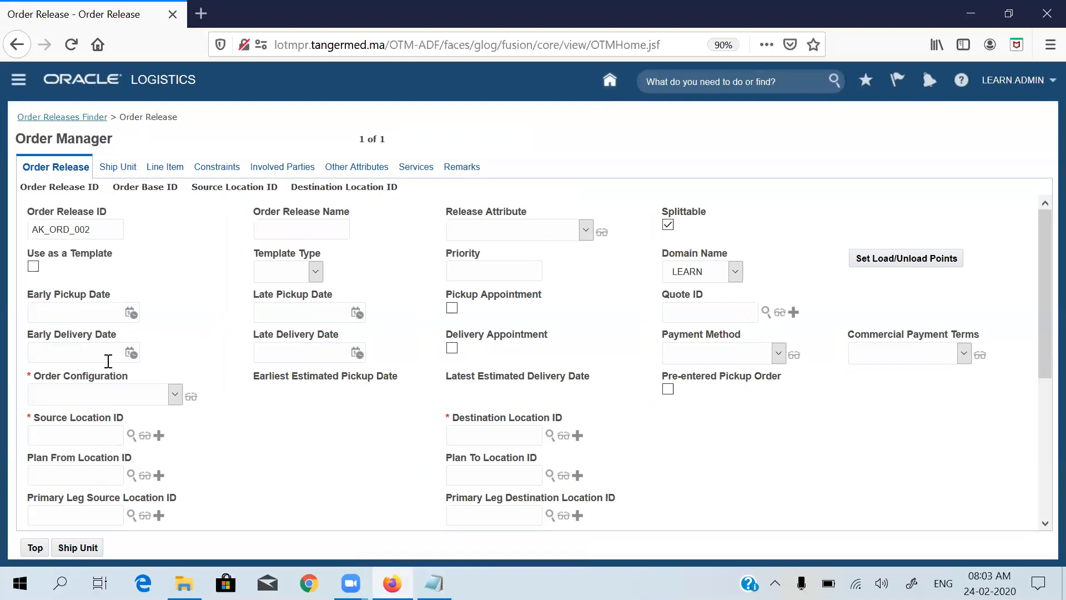
Step: Set the Order Configuration to ONE_TO_ONE and copy the Order Release ID into the Order Release Name
left_click(88, 395)
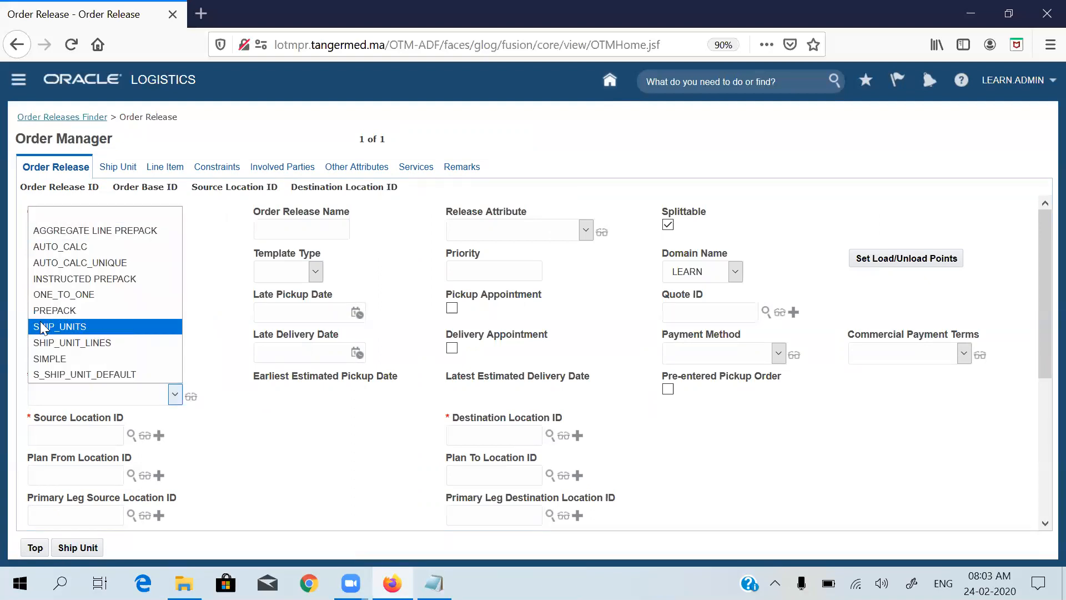
left_click(89, 297)
left_click(92, 230)
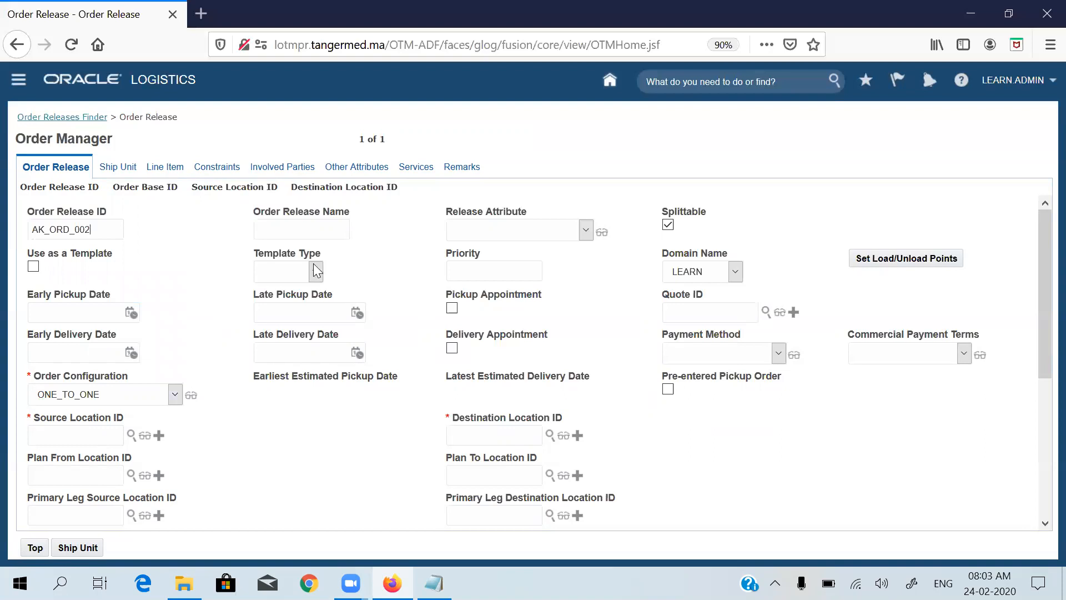
key("ctrl+a")
key("ctrl+c")
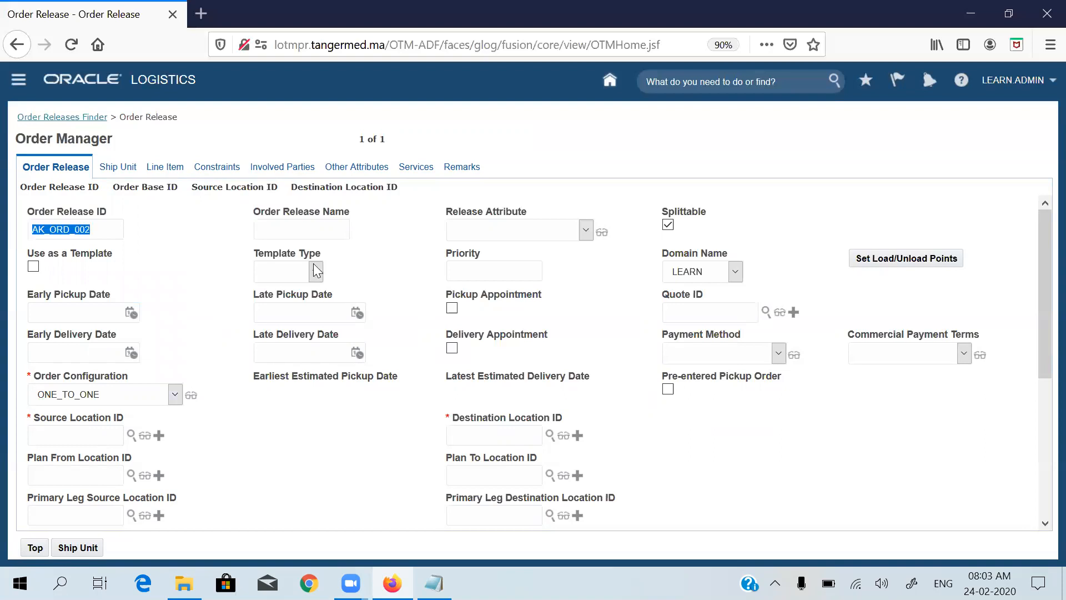
left_click(330, 229)
key("ctrl+v")
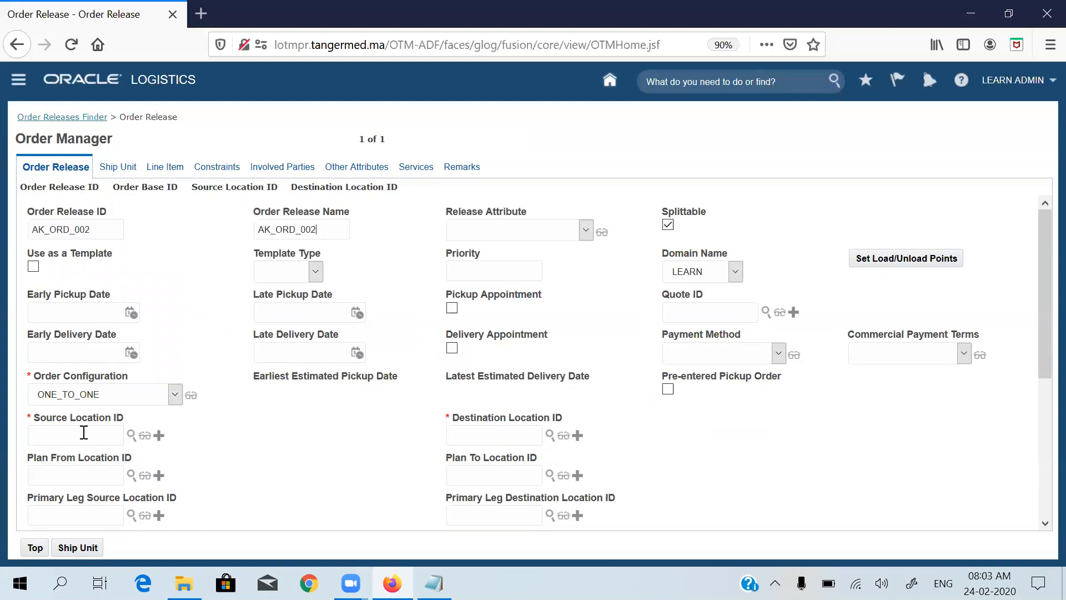
Step: Set the Source Location ID to CALIFORNIA and the Destination Location ID to LOSANGLES_1
type("CALFR")
key("BackSpace")
key("BackSpace")
left_click(61, 460)
left_click(476, 440)
type("LOS")
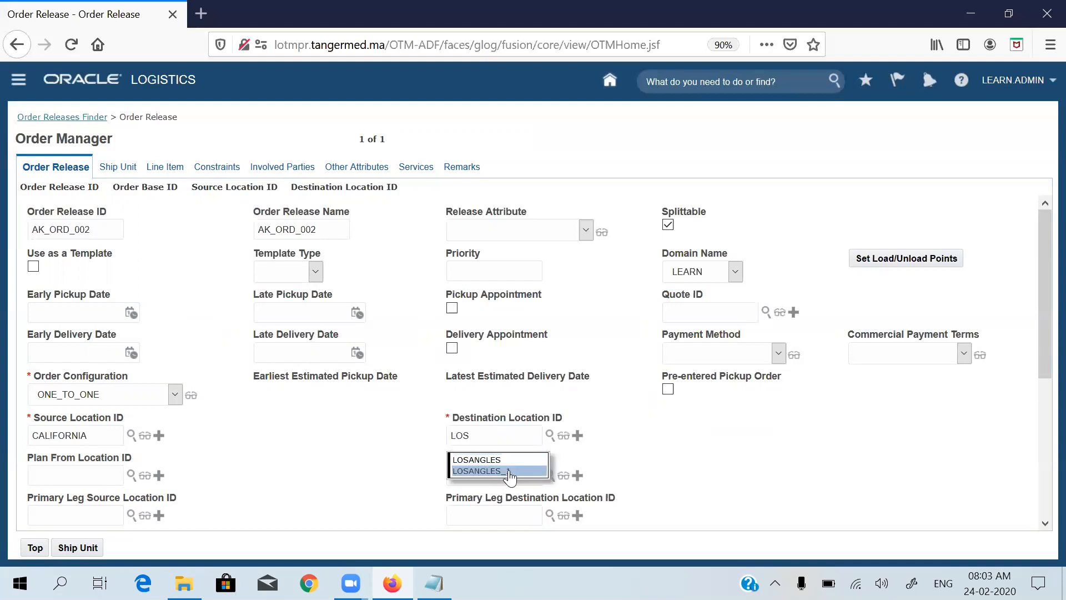
left_click(507, 470)
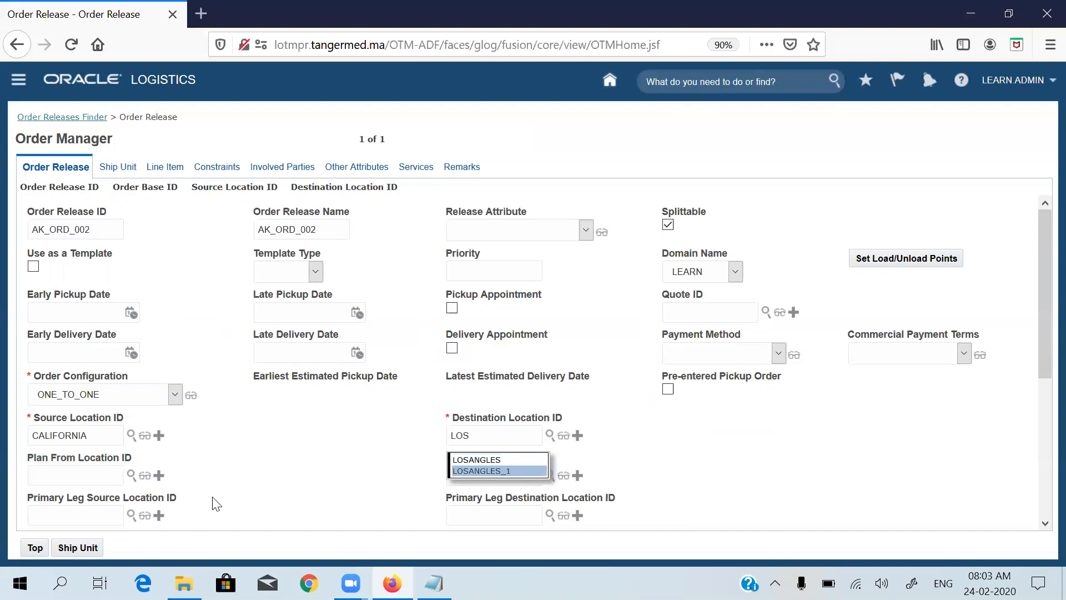
Step: Add a new line item to the order release and look up AK_000011 as its Packaged Item ID
left_click(78, 547)
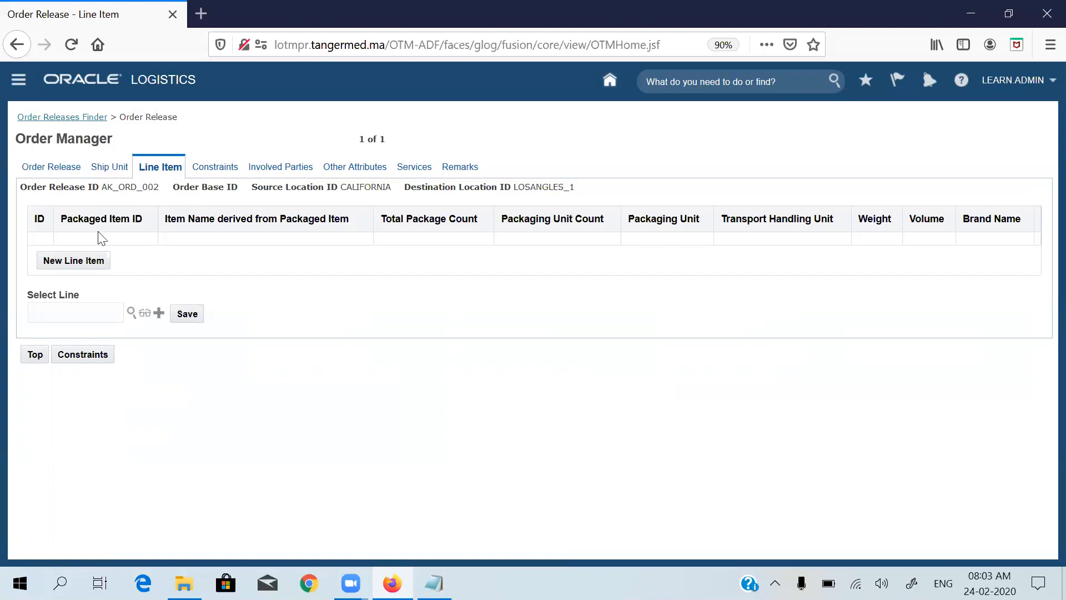
left_click(84, 261)
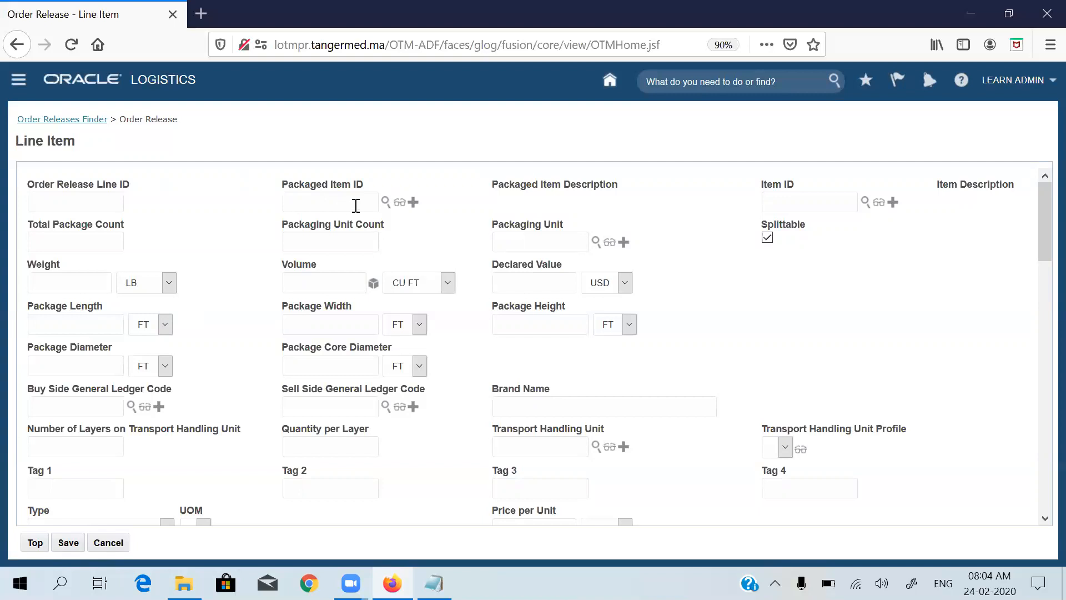
left_click(399, 202)
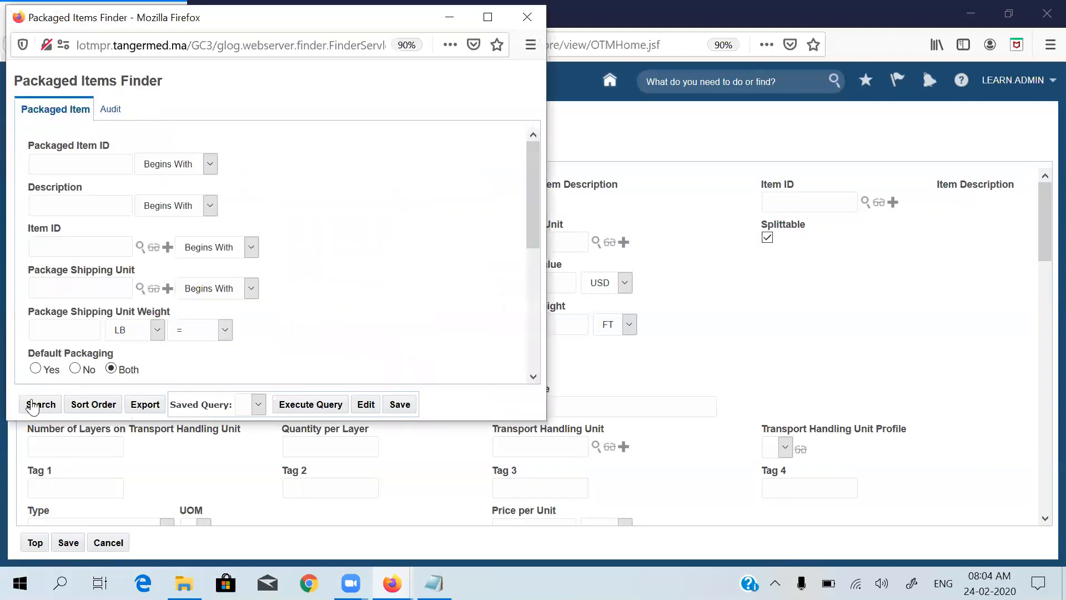
left_click(34, 404)
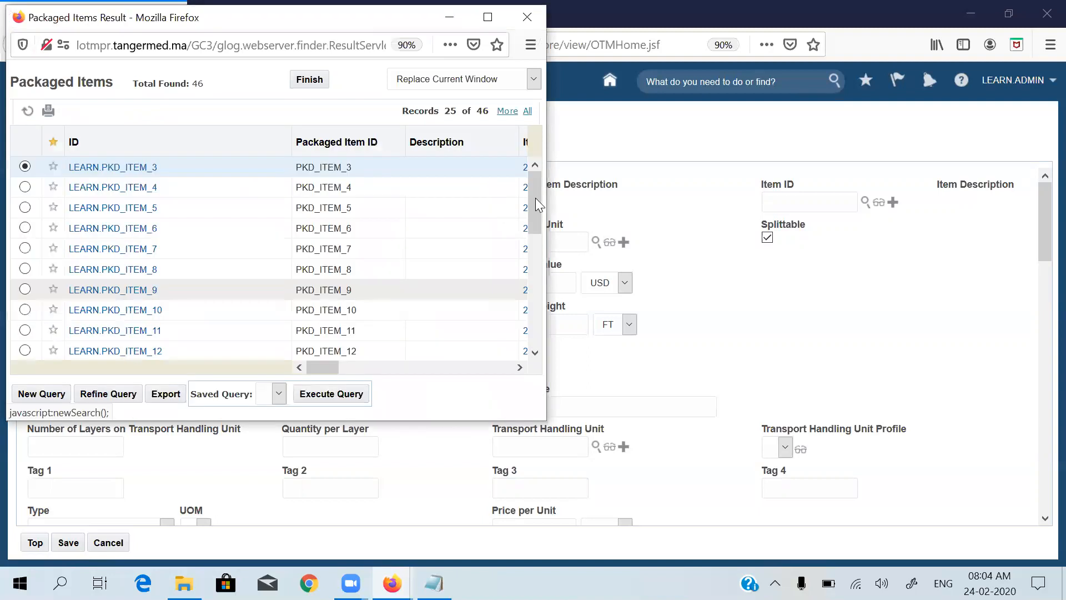
scroll(131, 350, "down", 5)
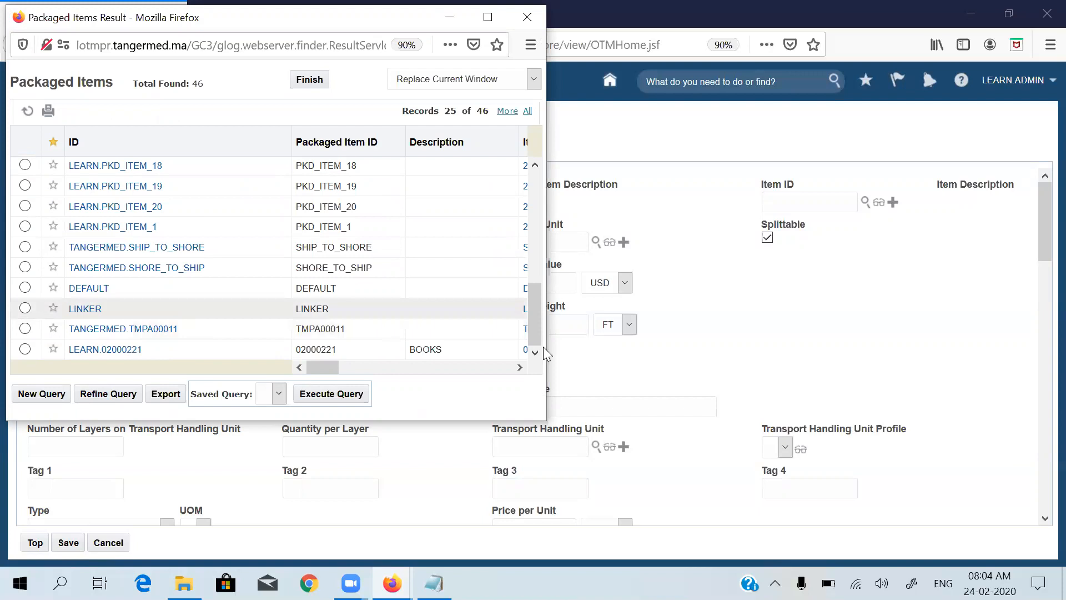
left_click(527, 113)
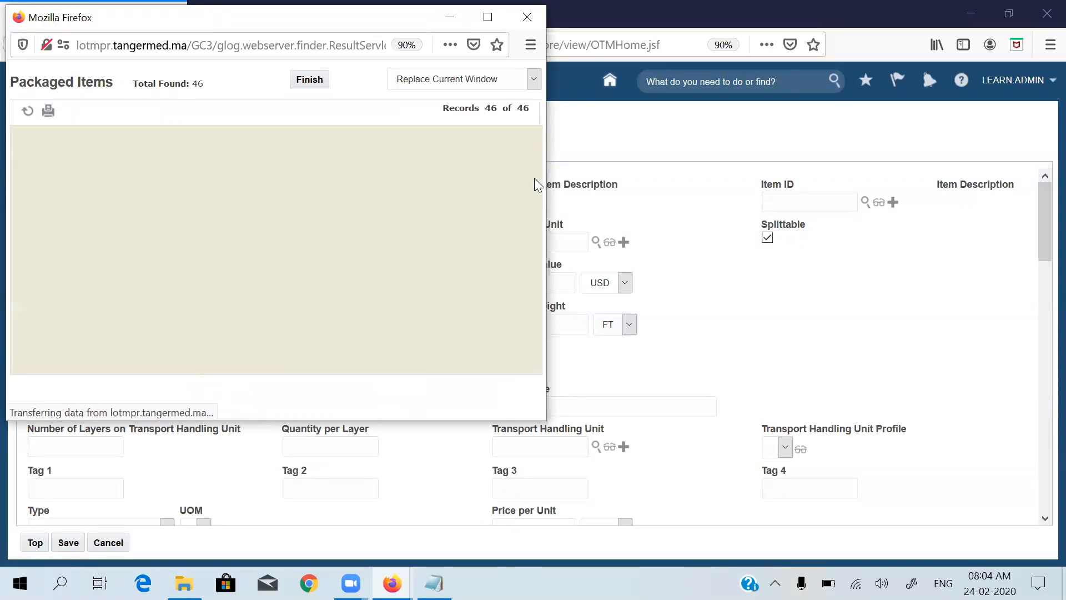
left_click_drag(536, 181, 537, 321)
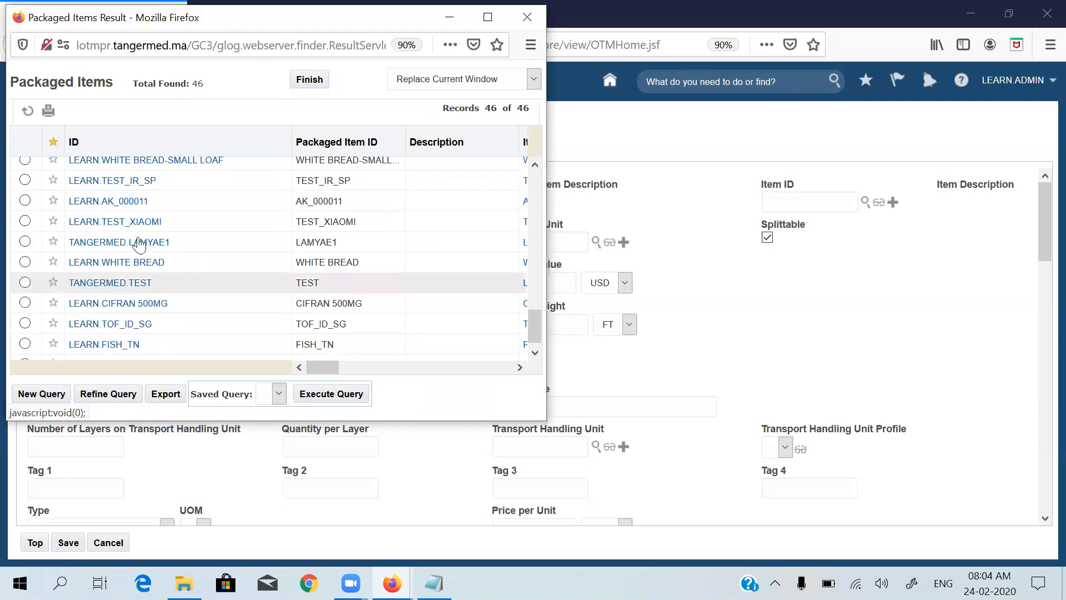
left_click(25, 201)
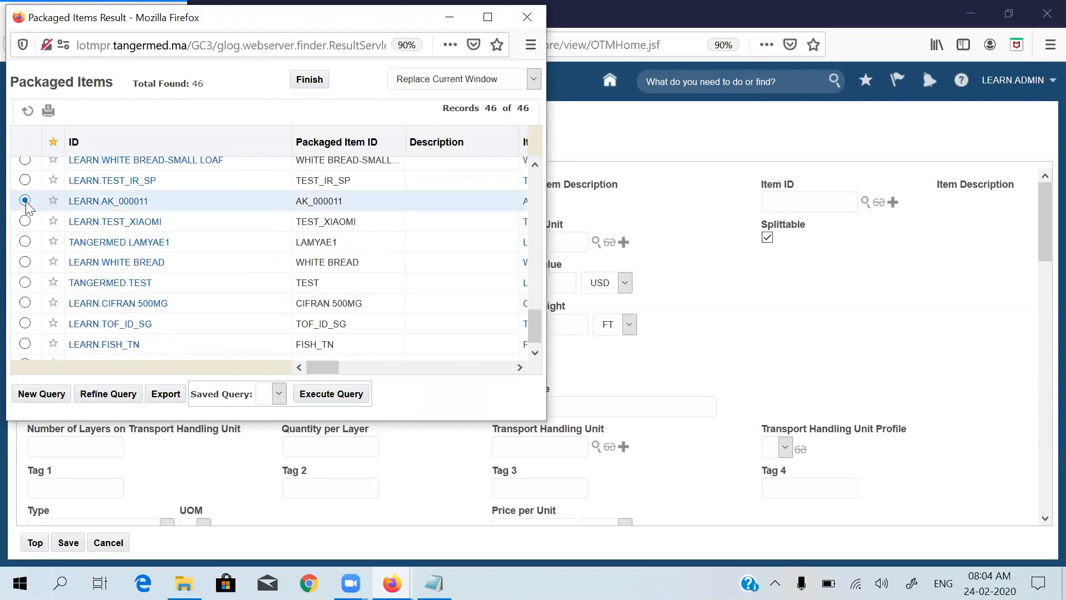
left_click(309, 79)
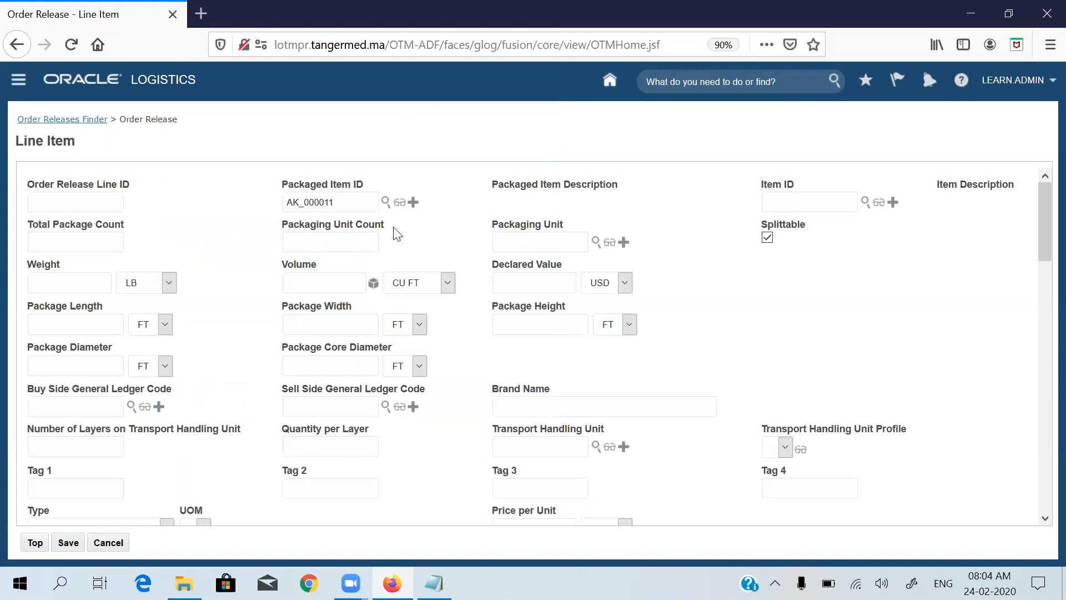
Step: Copy the Packaged Item ID AK_000011 into the Item ID and set the Total Package Count to 10
left_click_drag(336, 207, 262, 202)
key("ctrl+c")
left_click(820, 203)
key("ctrl+v")
left_click(98, 235)
type("10")
Step: Set the line item's weight to 1500 LB and its volume to 1600 CU FT
left_click(98, 283)
type("100")
key("BackSpace")
key("BackSpace")
type("00")
key("BackSpace")
key("BackSpace")
type("500")
type("1")
type("60")
type("0")
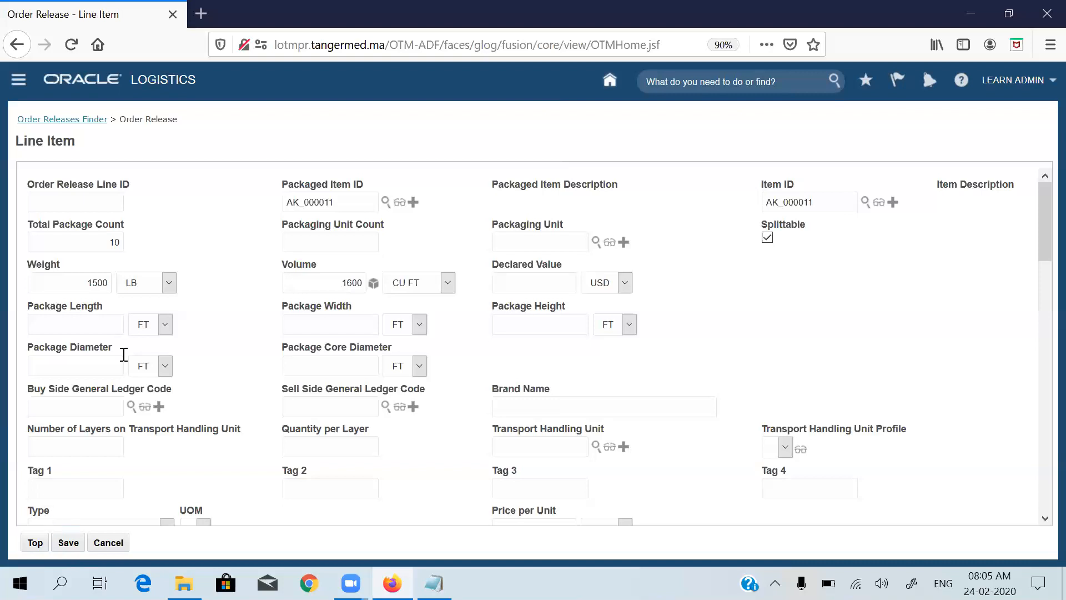
Step: Give the line item a package length of 3 FT, width of 4 FT and height of 5 FT, and save and finish the order release
left_click(100, 321)
type("3")
key("Tab")
left_click(336, 319)
type("4")
left_click(503, 328)
type("5")
left_click(64, 547)
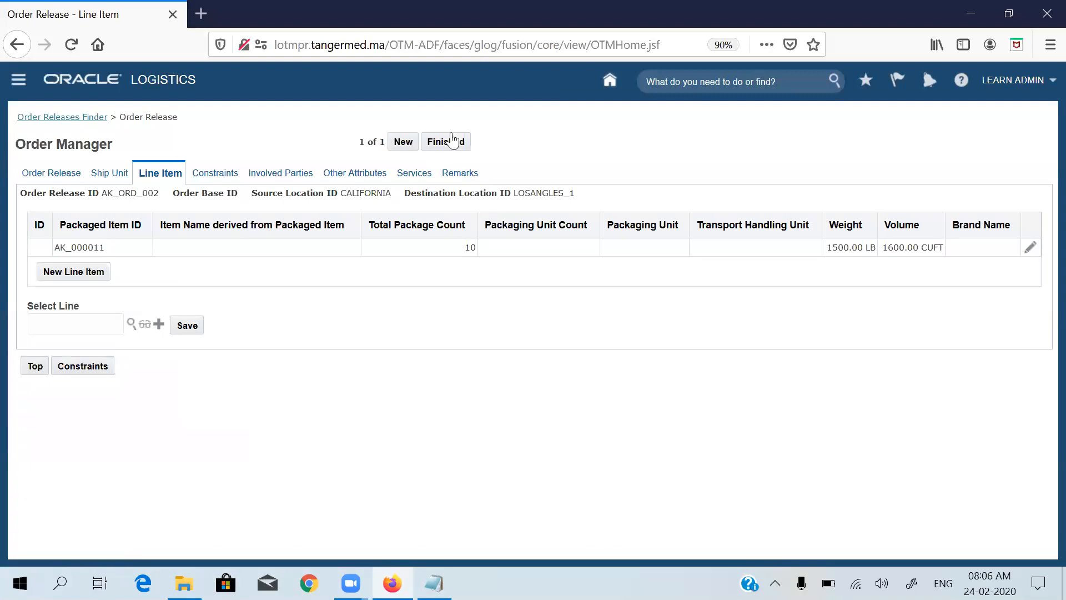
left_click(442, 142)
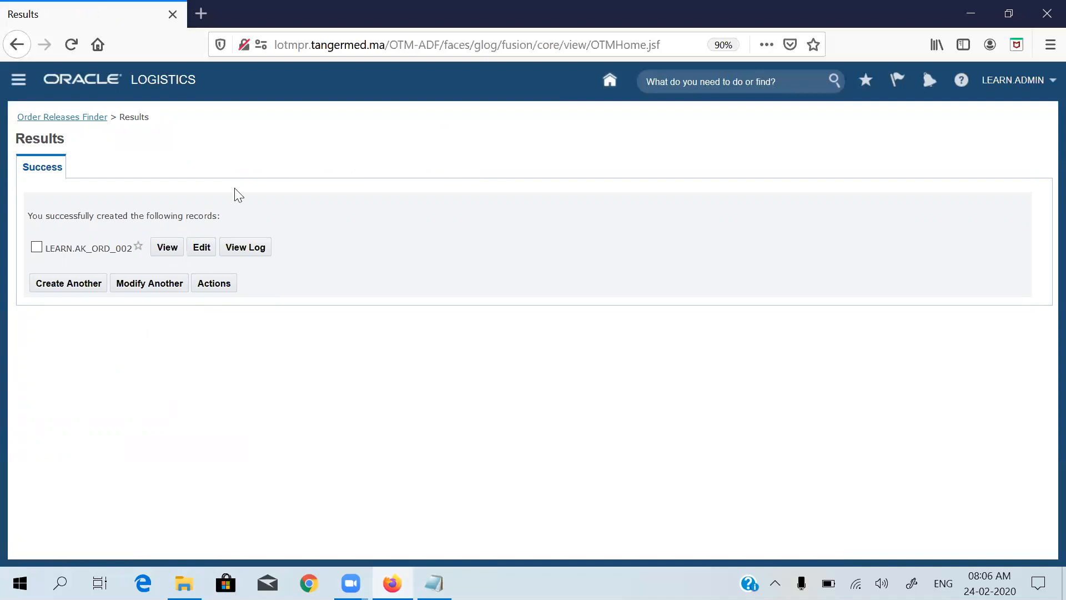
Step: Find the order releases whose ID begins with AK and mark the first one in the results
left_click(63, 119)
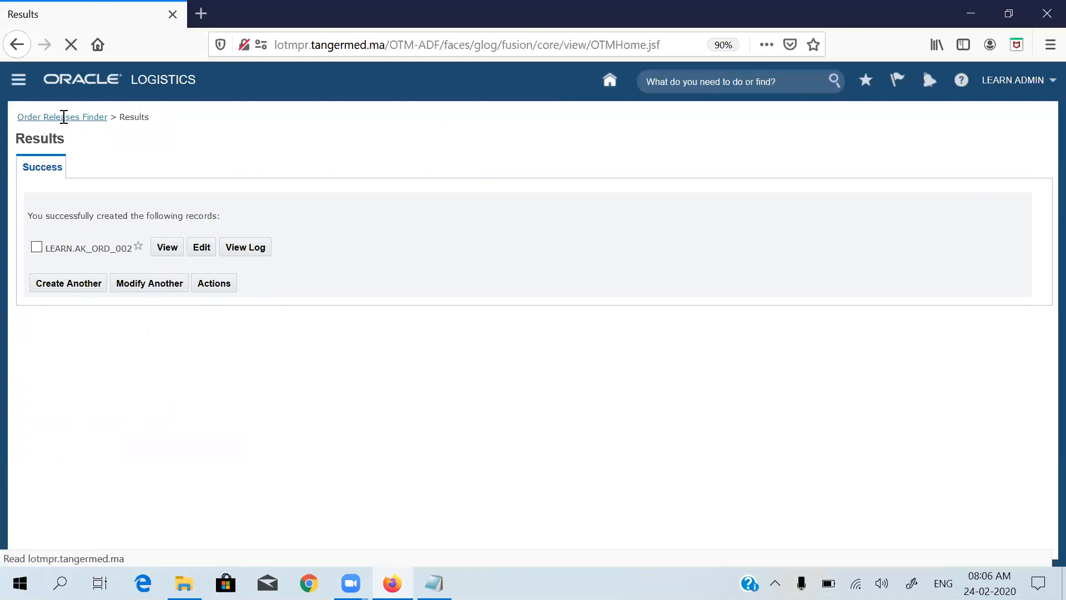
left_click(75, 201)
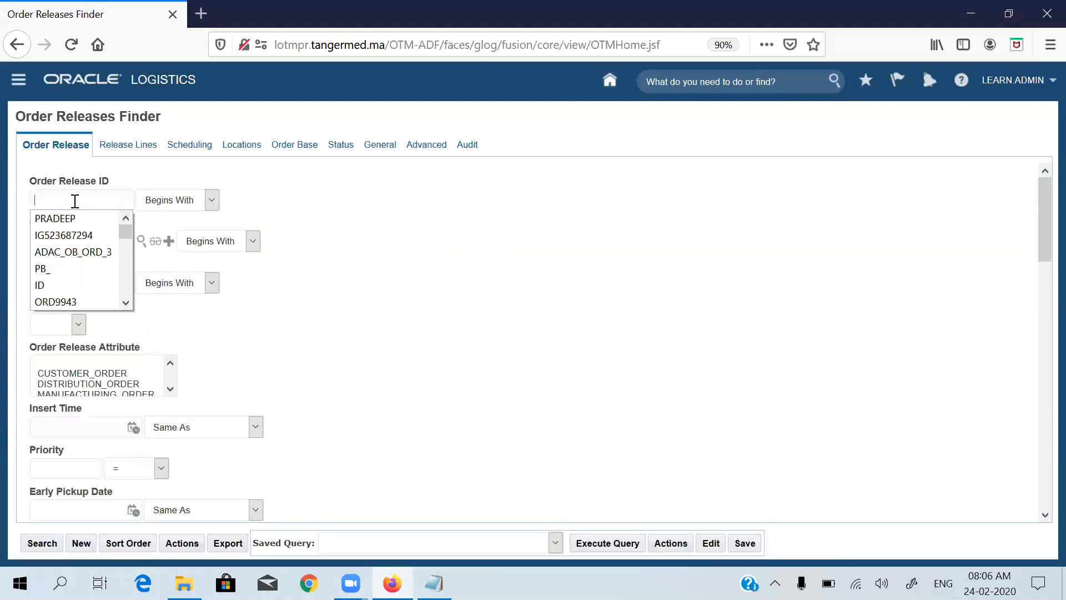
type("AK")
key("Return")
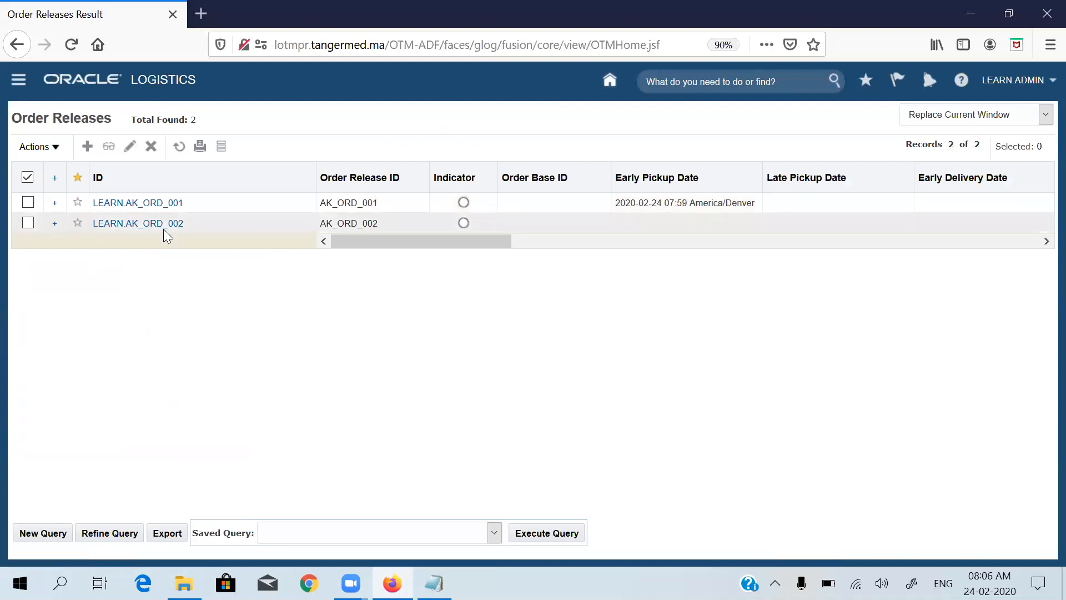
left_click(29, 202)
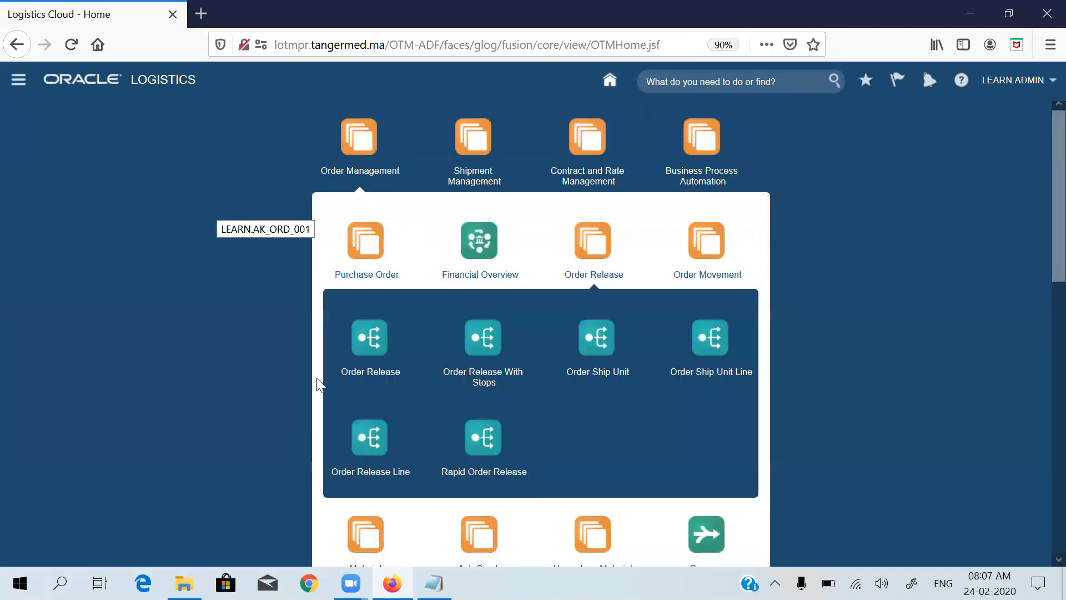
Step: Reopen the order release finder, search for Order Release IDs beginning with AK, and select the release with an Early Pickup Date
left_click(367, 338)
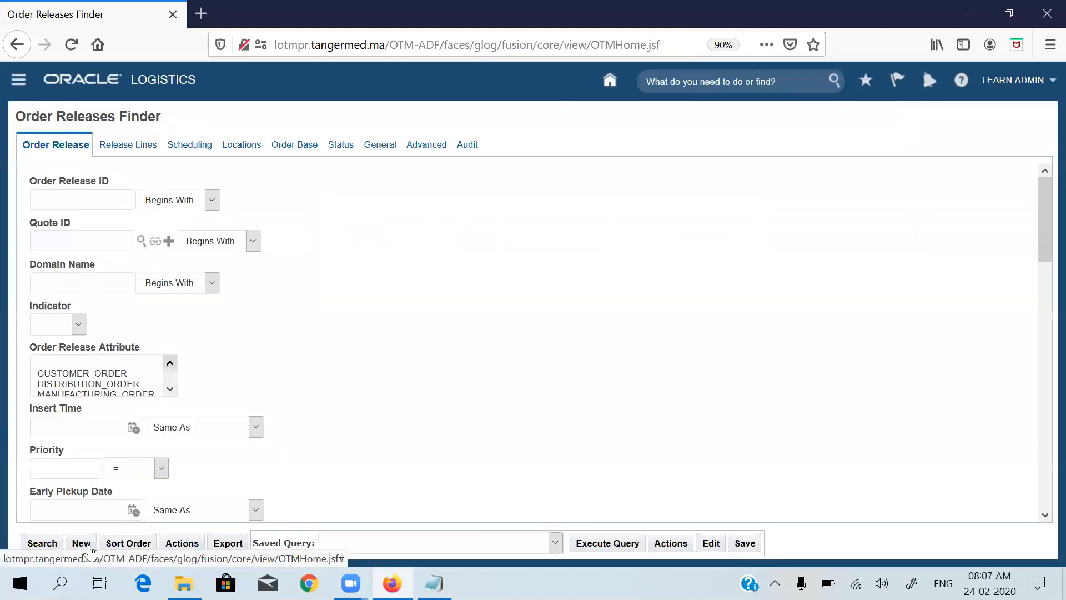
left_click(42, 545)
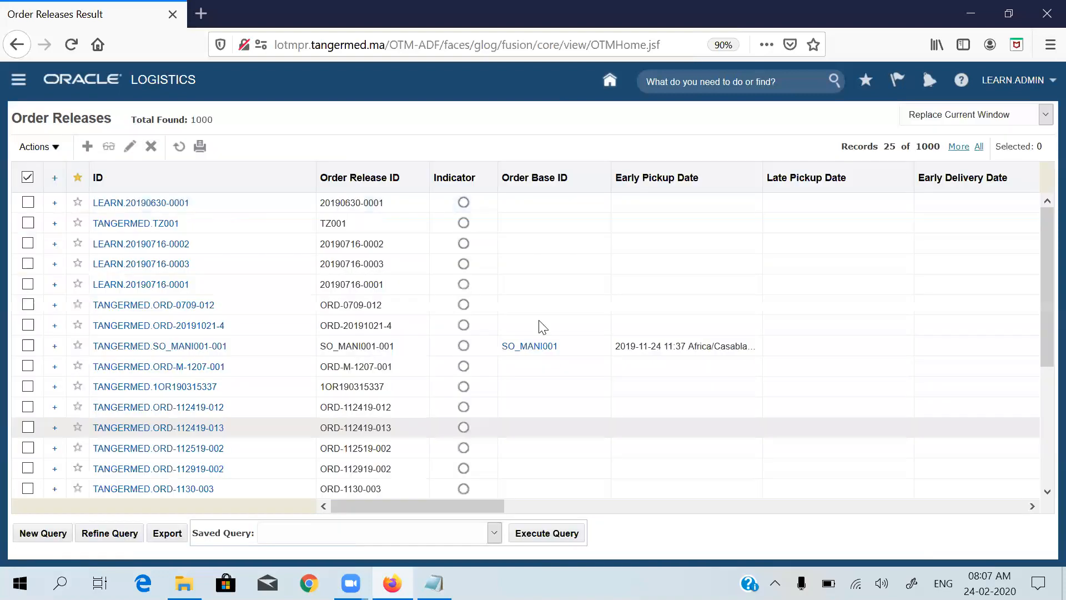
left_click(98, 534)
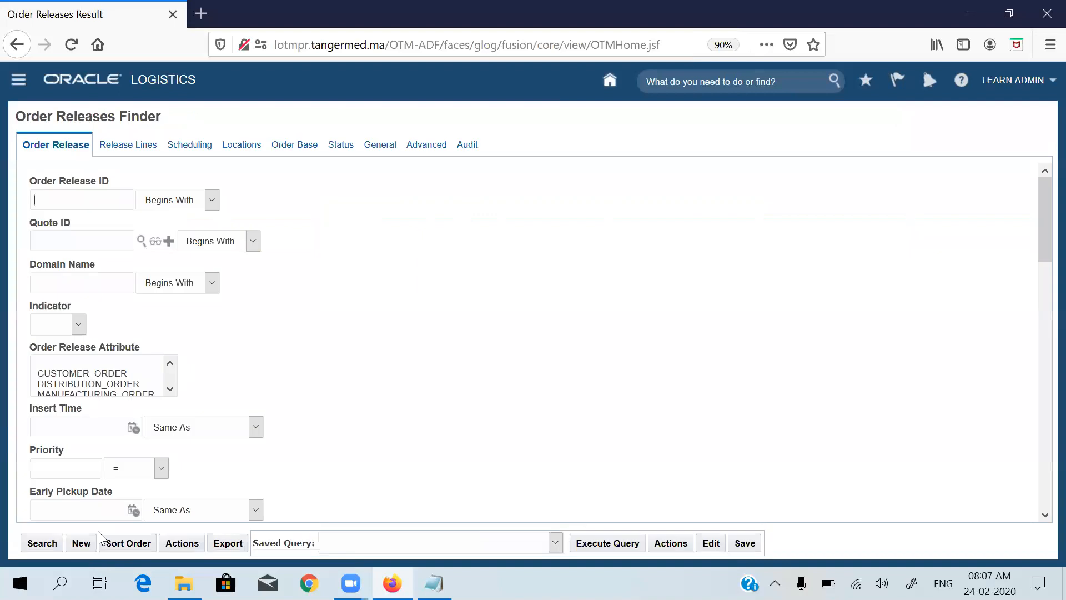
left_click(103, 199)
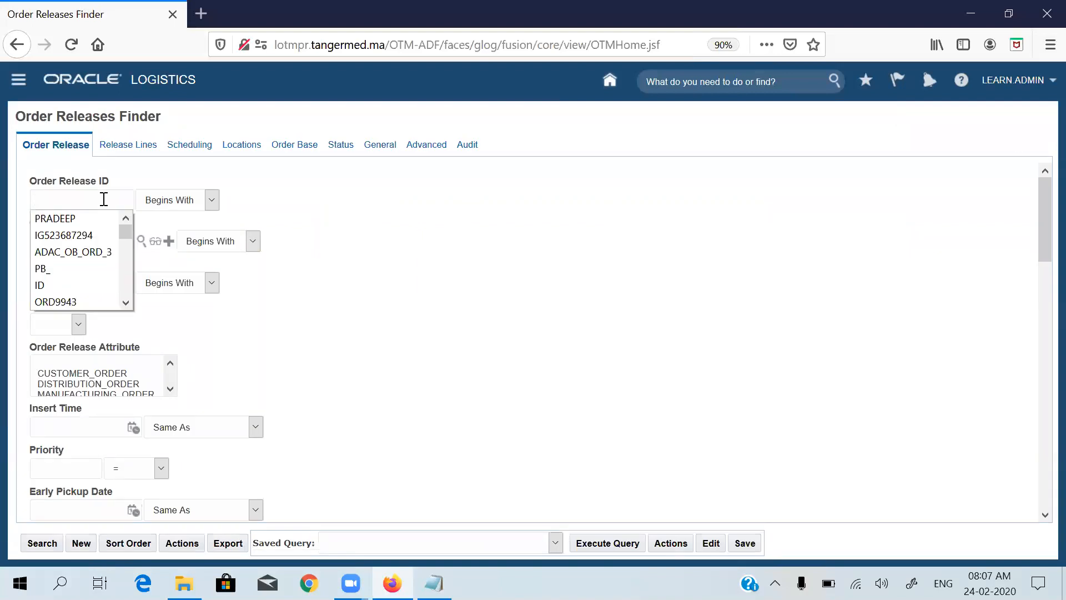
type("AK")
key("Return")
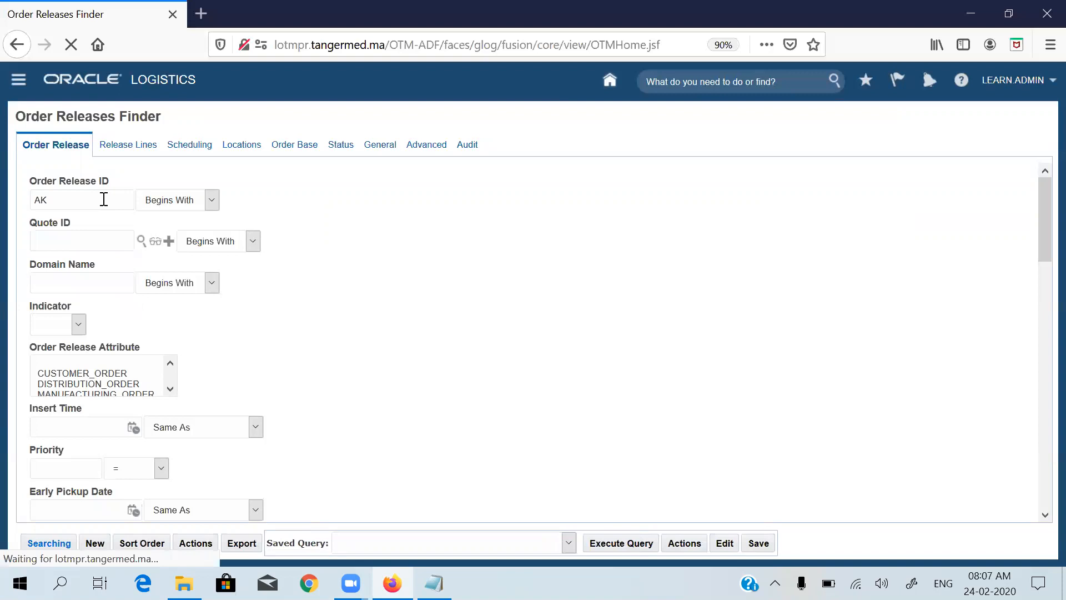
left_click(28, 203)
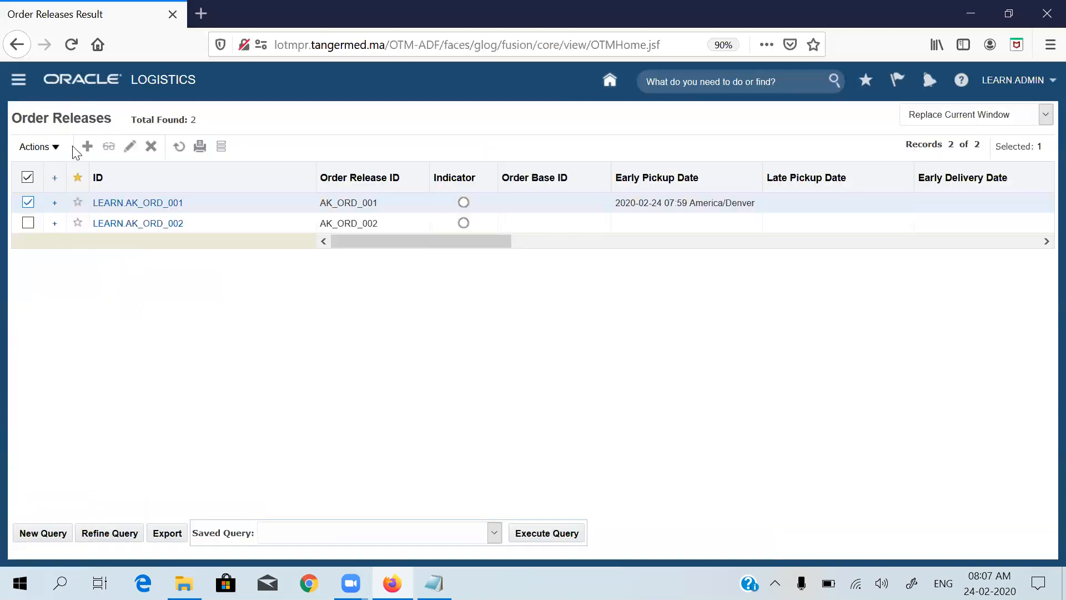
left_click(54, 150)
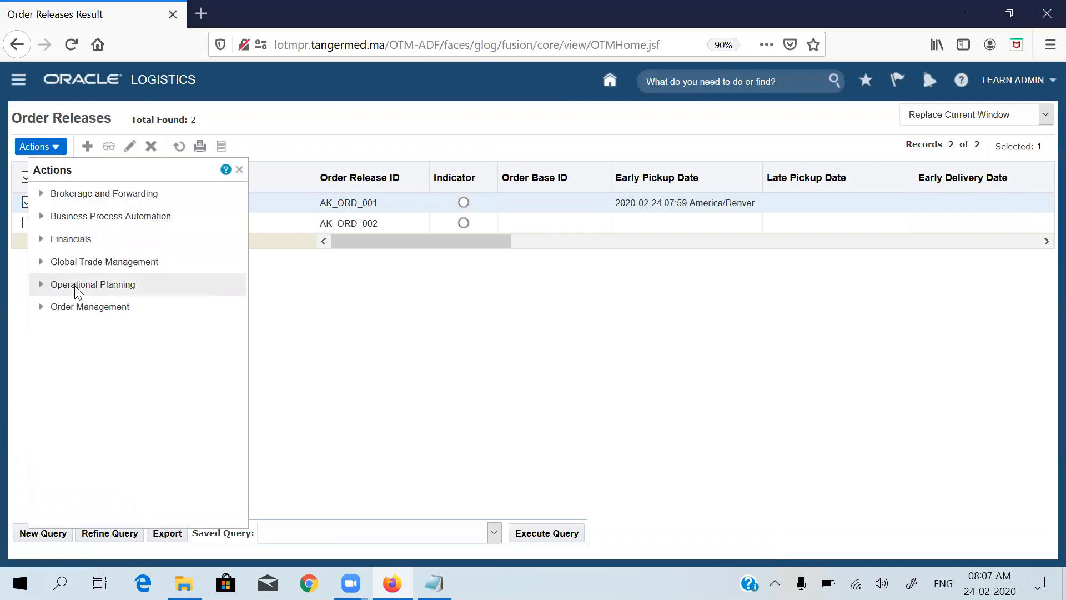
left_click(77, 286)
left_click(87, 308)
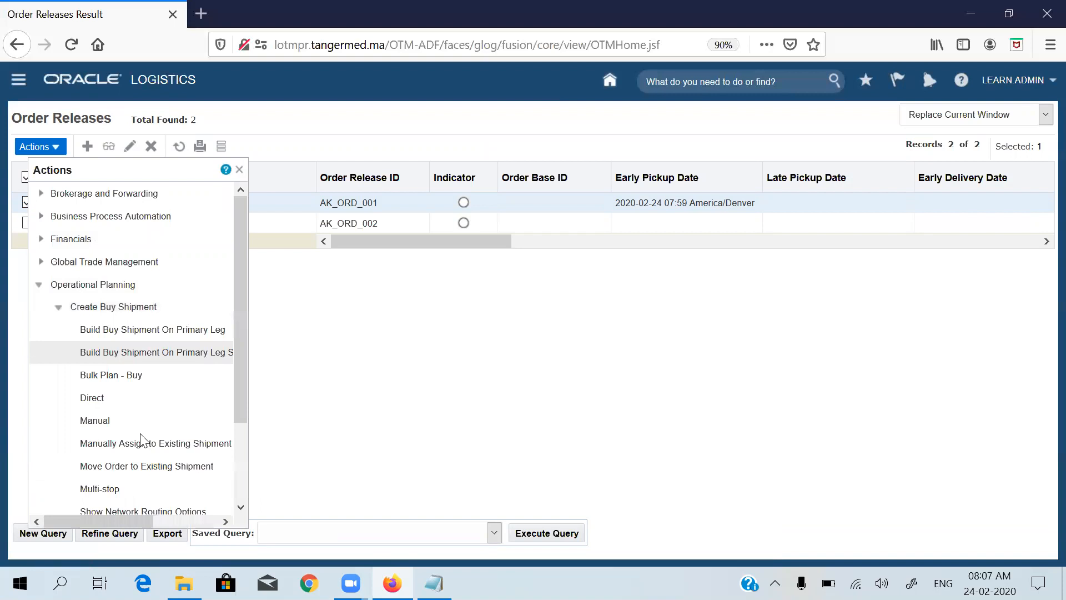
left_click_drag(244, 360, 241, 393)
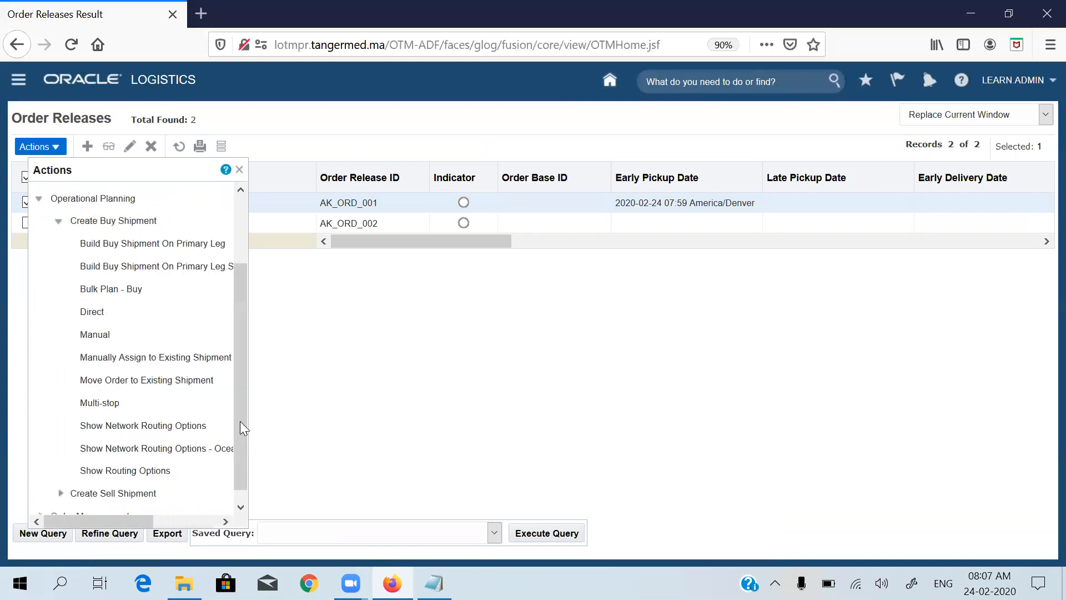
left_click_drag(240, 421, 249, 274)
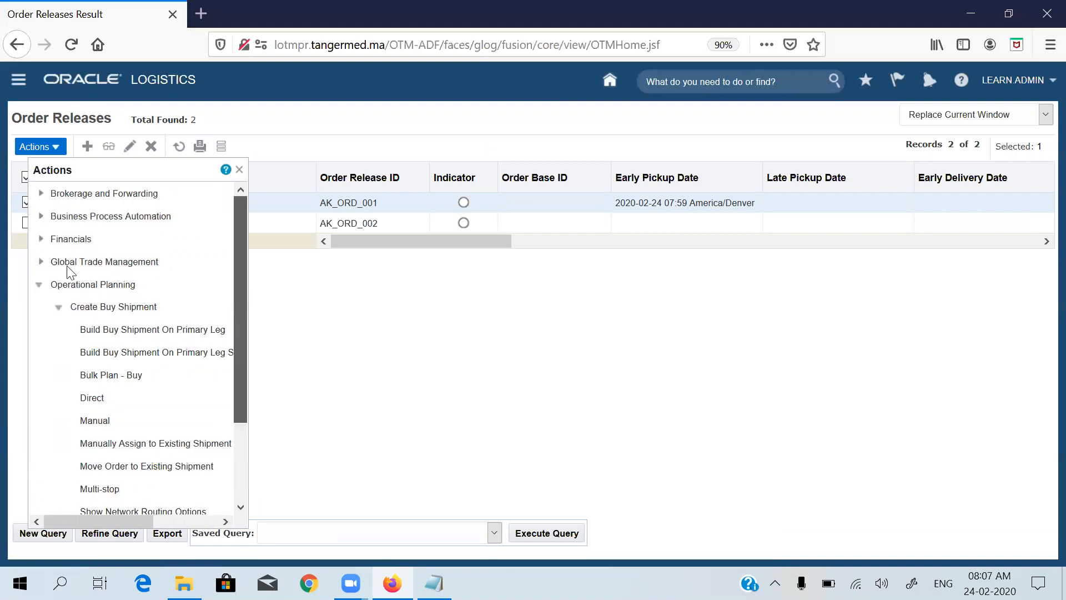
left_click(39, 286)
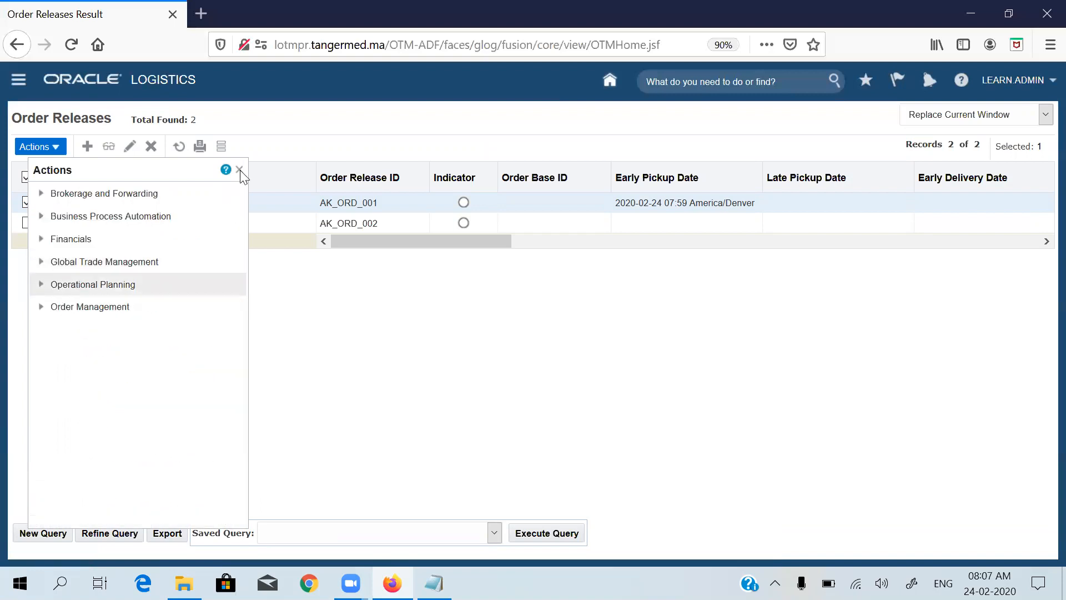
left_click(42, 160)
Step: Run the Bulk Plan - Buy action on the selected order release with the DEFAULT parameter set
left_click(58, 148)
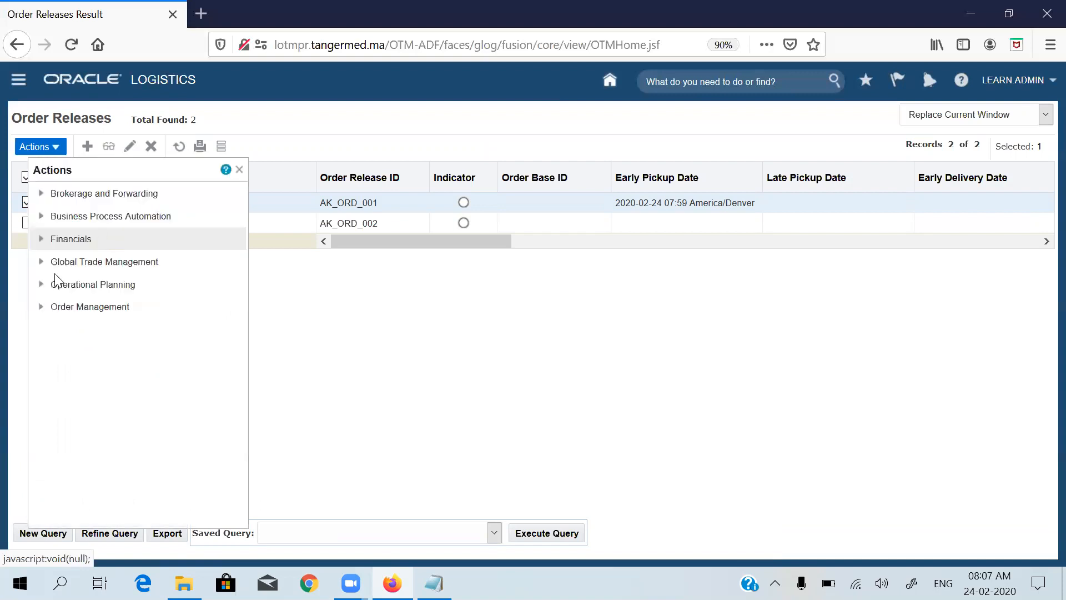
left_click(56, 282)
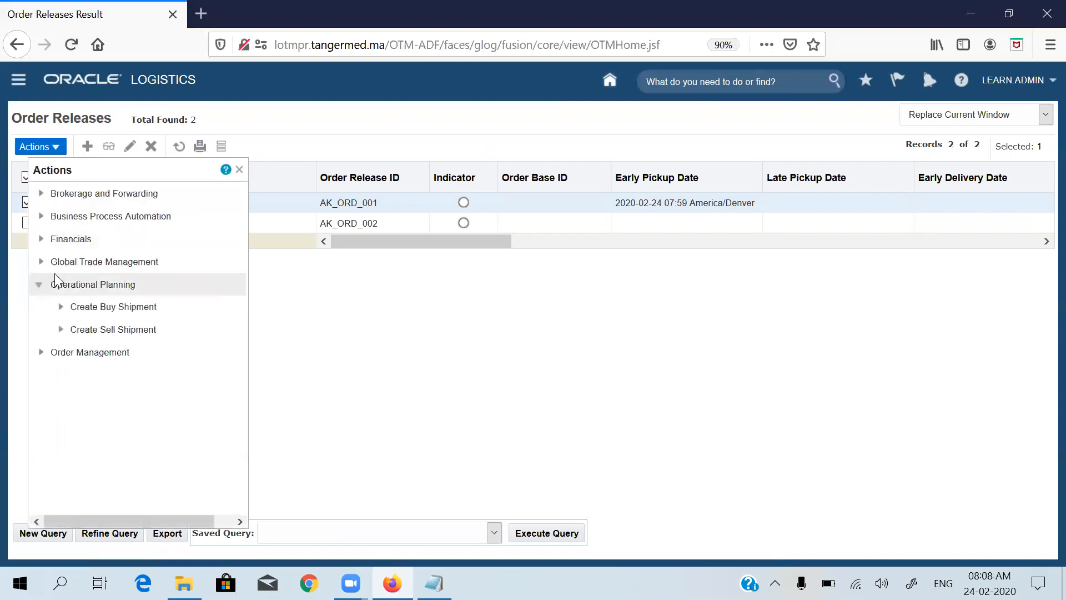
left_click(89, 312)
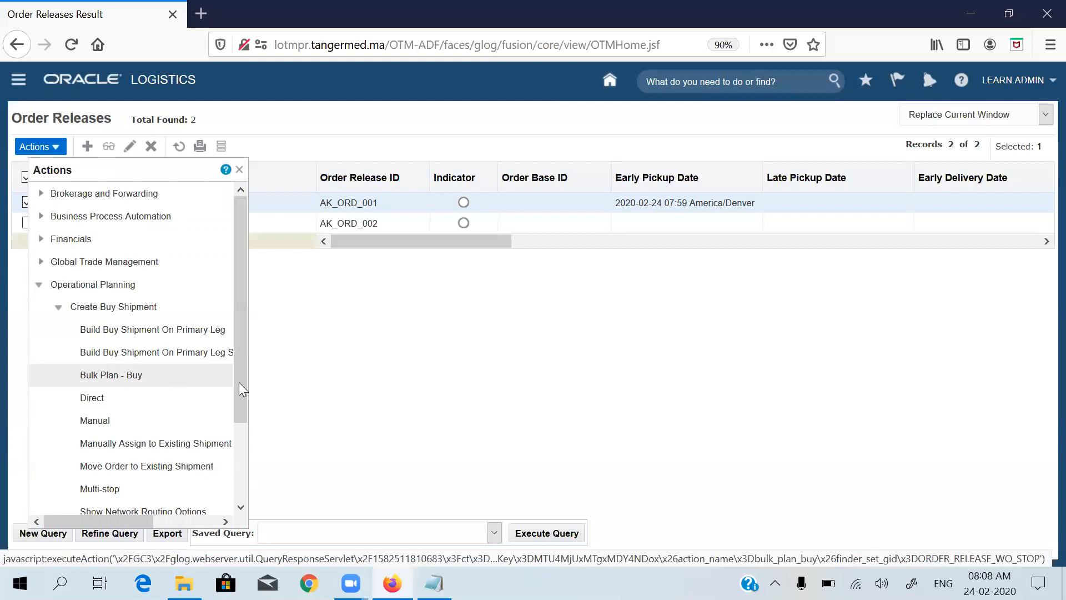
left_click_drag(238, 358, 123, 380)
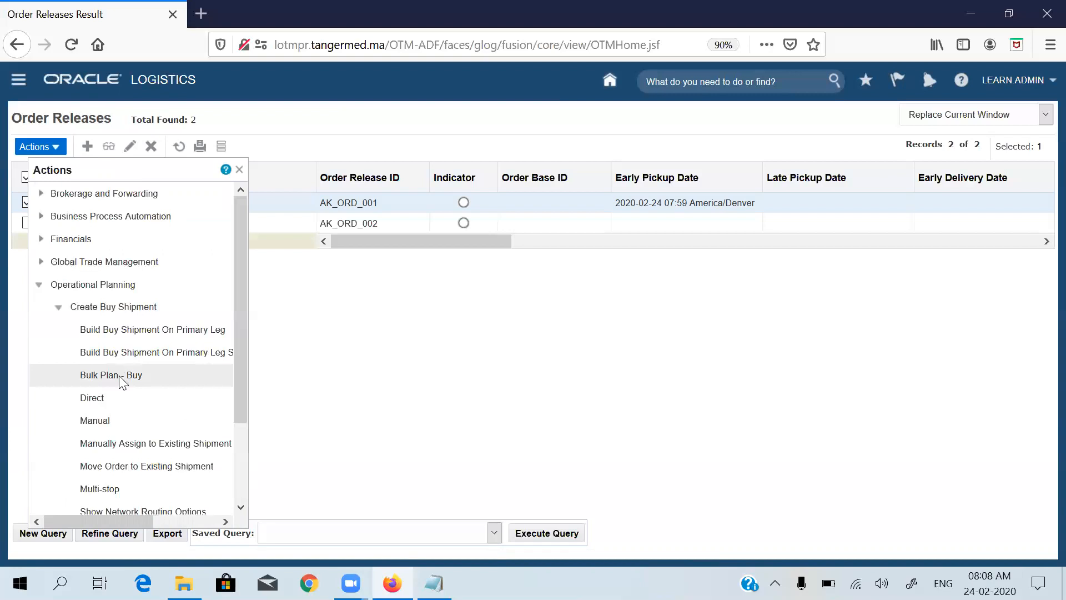
left_click(120, 377)
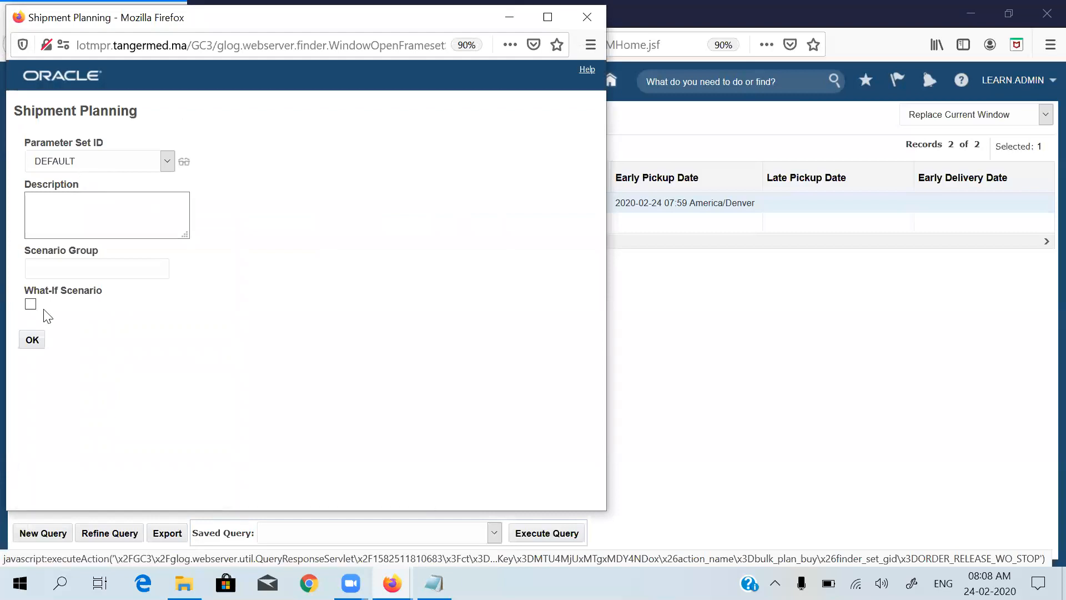
left_click(33, 340)
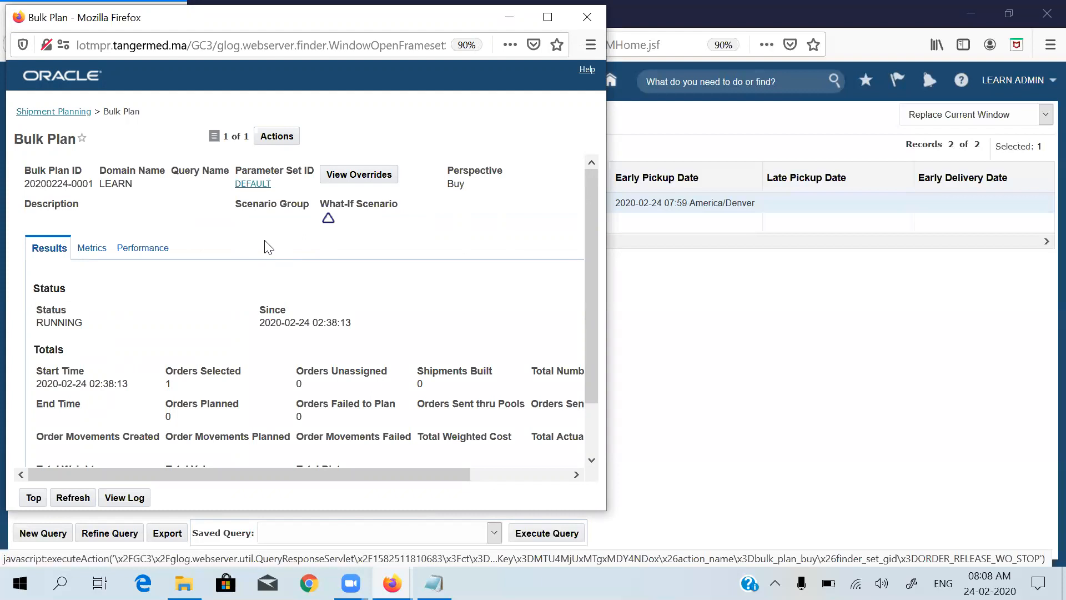
Step: Examine the bulk plan's status and metrics, and refresh its results
left_click_drag(389, 24, 393, 39)
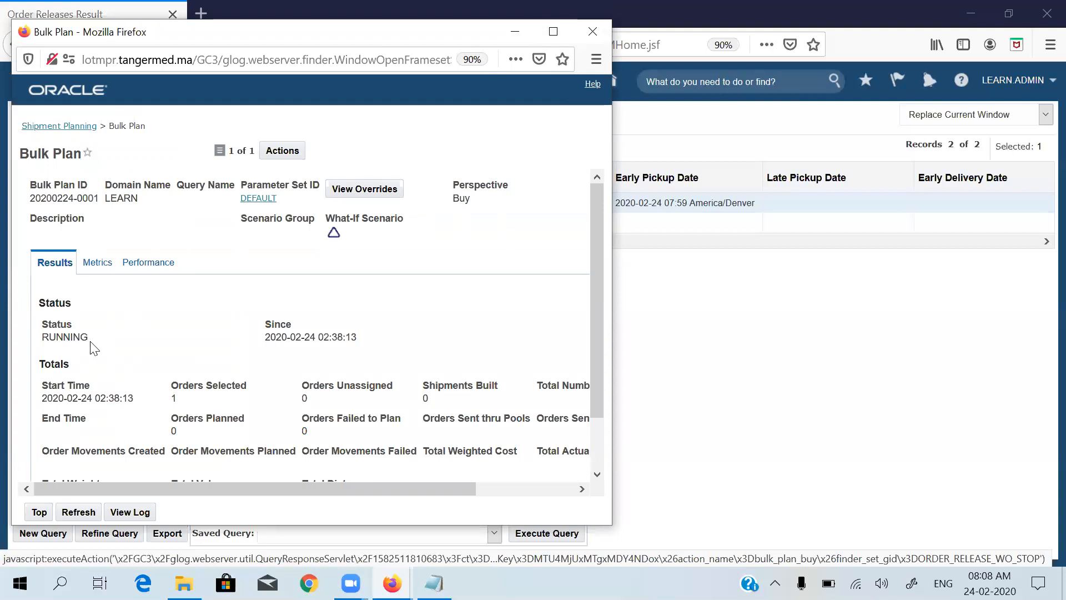
double_click(44, 337)
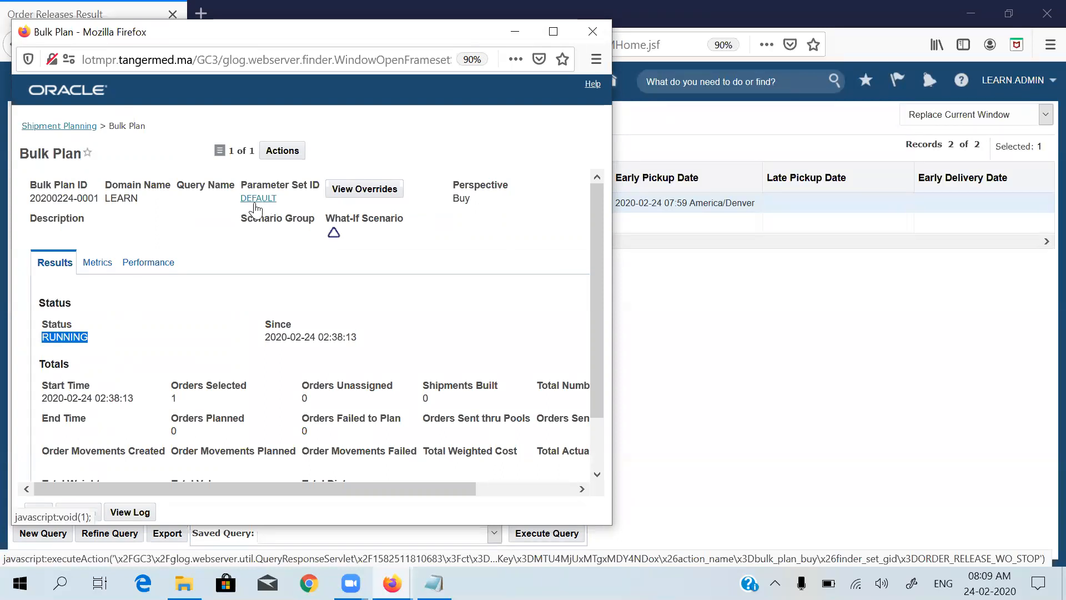
left_click(91, 269)
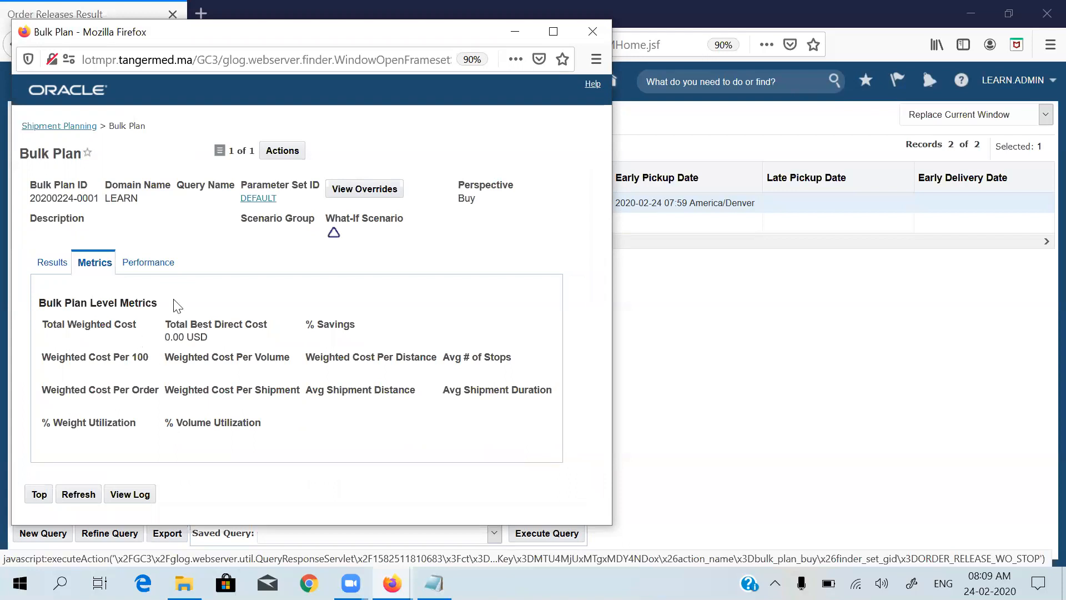
left_click(60, 268)
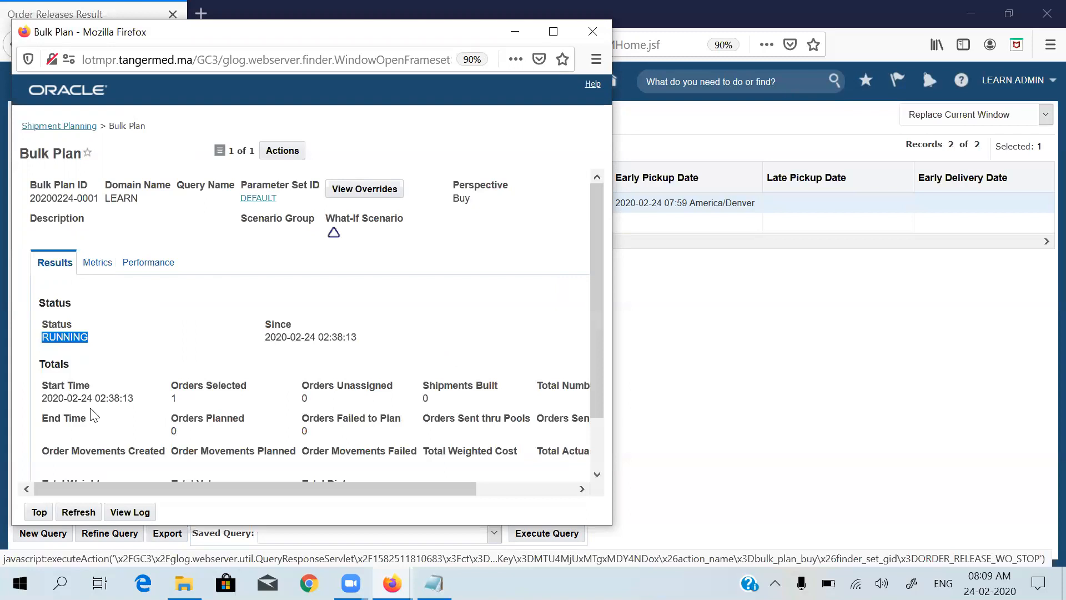
left_click(79, 512)
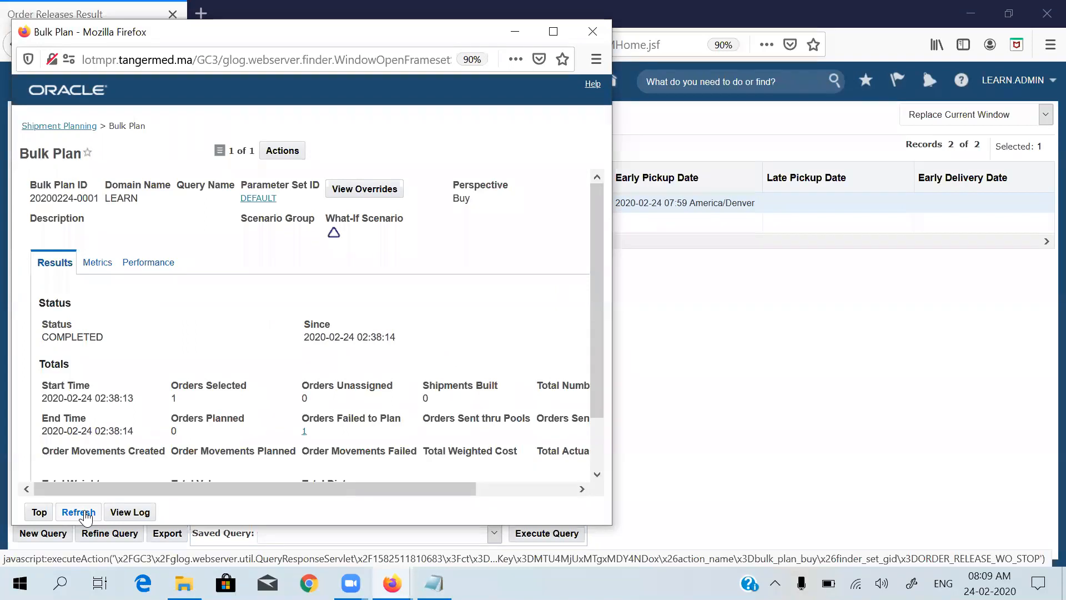
left_click(83, 512)
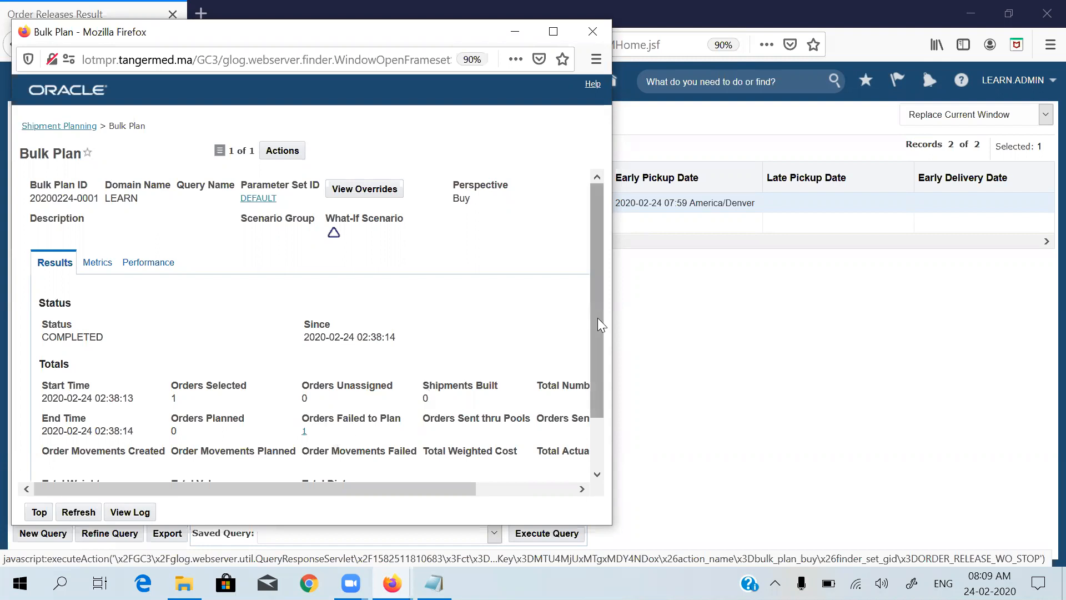
Step: Inspect the bulk plan's failed-order total, metrics and performance details, and close the bulk plan window
left_click_drag(598, 318, 605, 364)
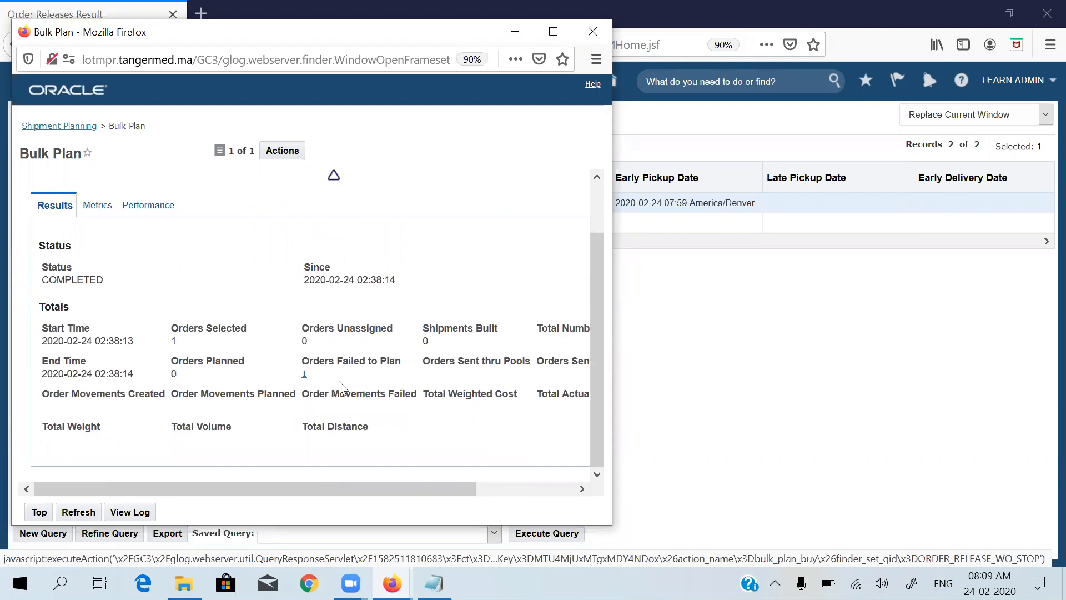
left_click(307, 379)
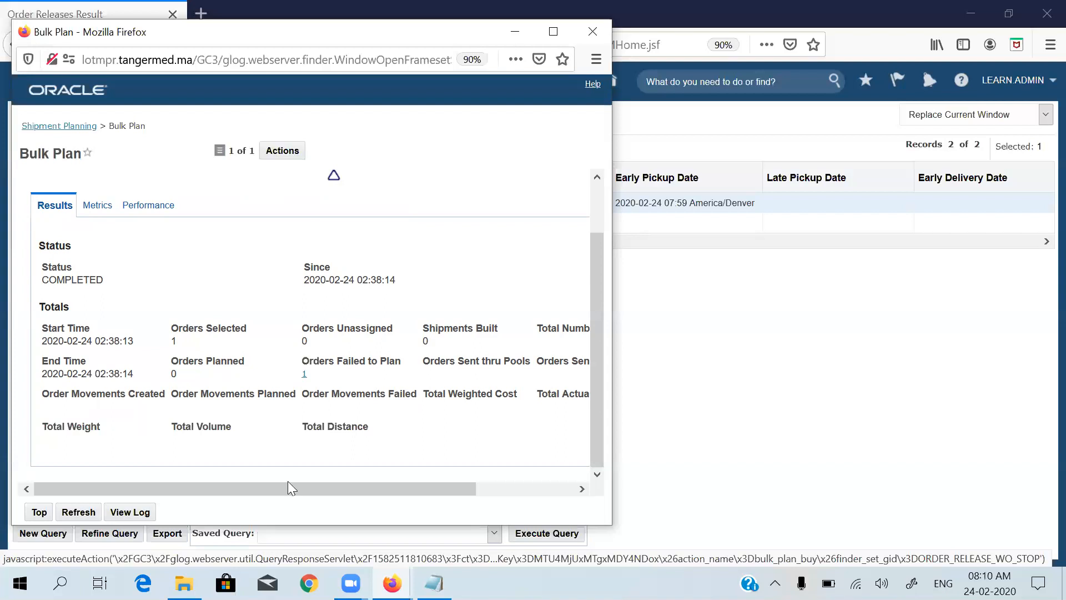
left_click(98, 210)
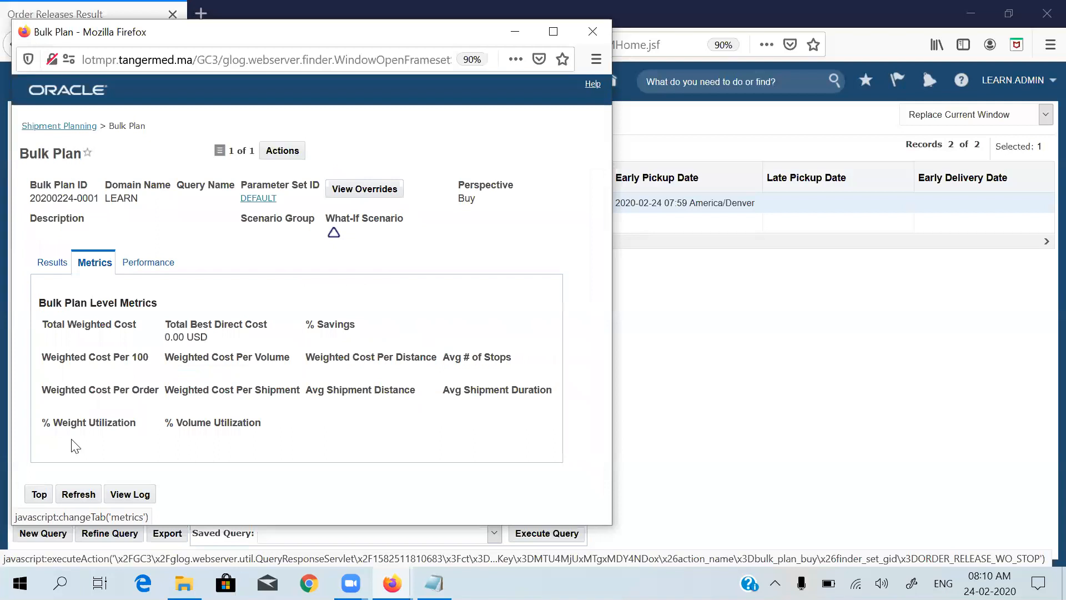
left_click(76, 497)
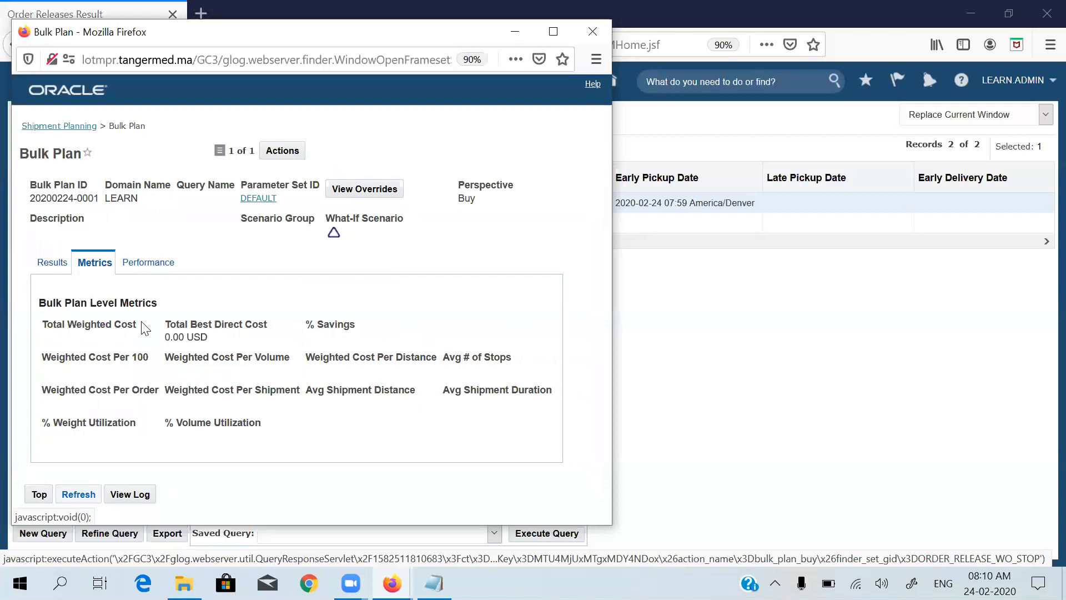
left_click(154, 266)
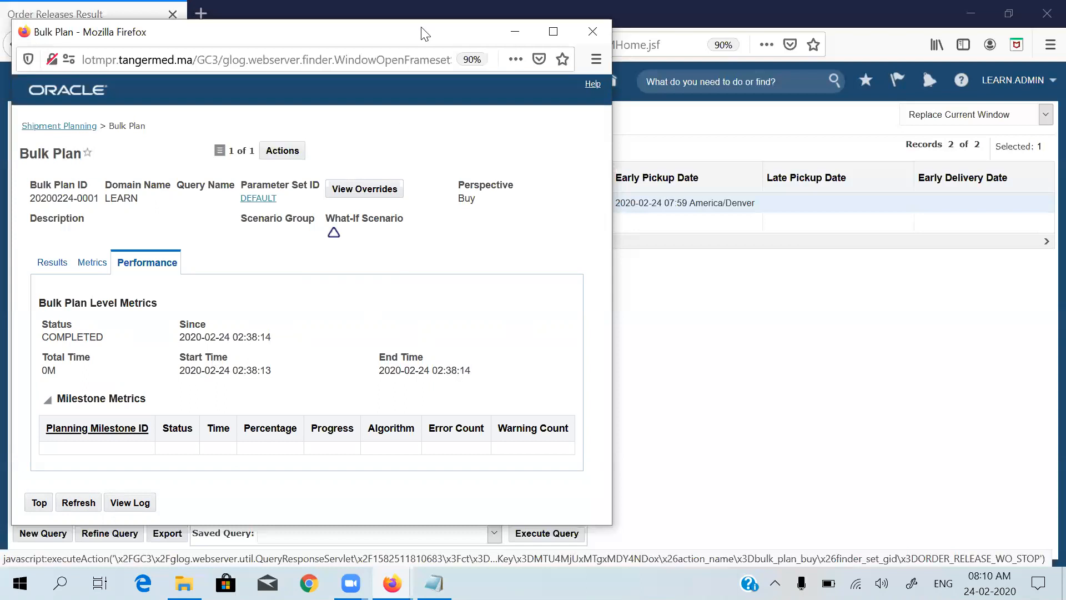
left_click_drag(416, 36, 476, 53)
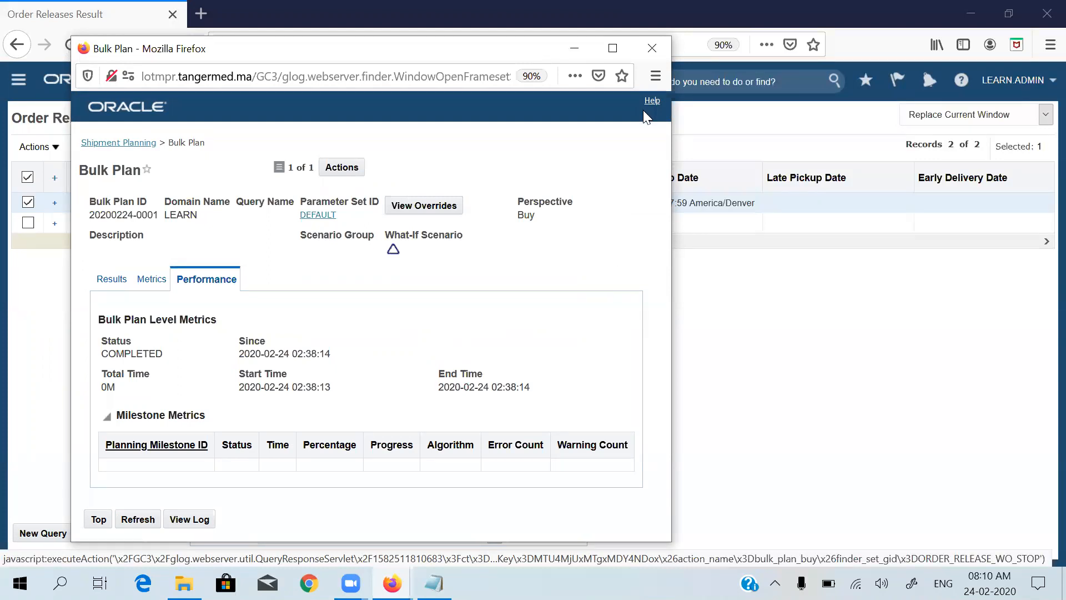
left_click(653, 49)
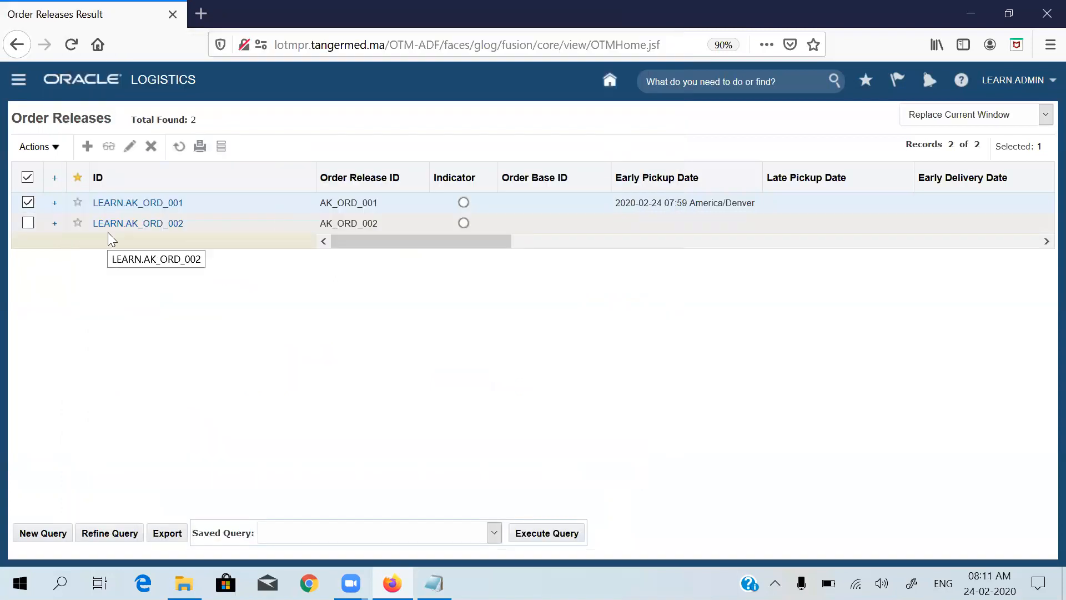
Step: Rerun the order release query and examine the planning status and order configuration of both releases
left_click_drag(375, 243, 587, 256)
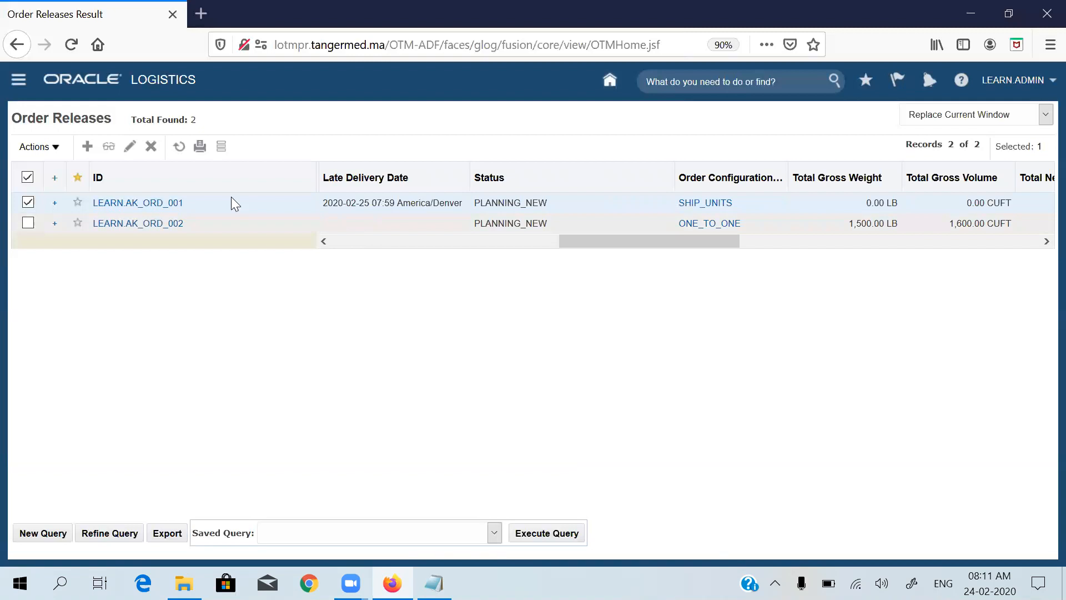
left_click(178, 150)
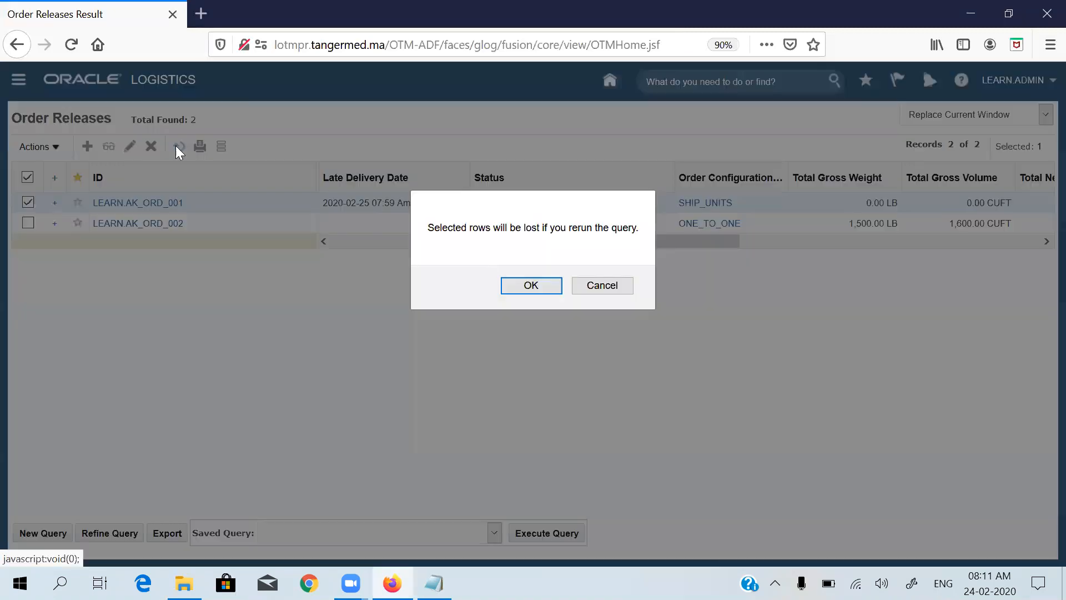
left_click(504, 289)
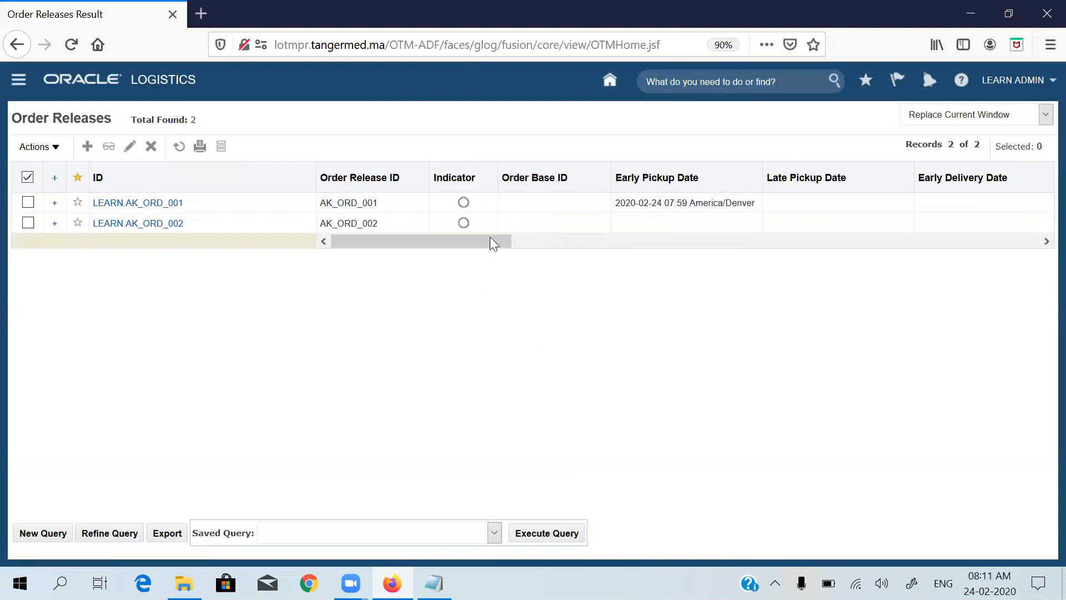
left_click(490, 239)
left_click(716, 241)
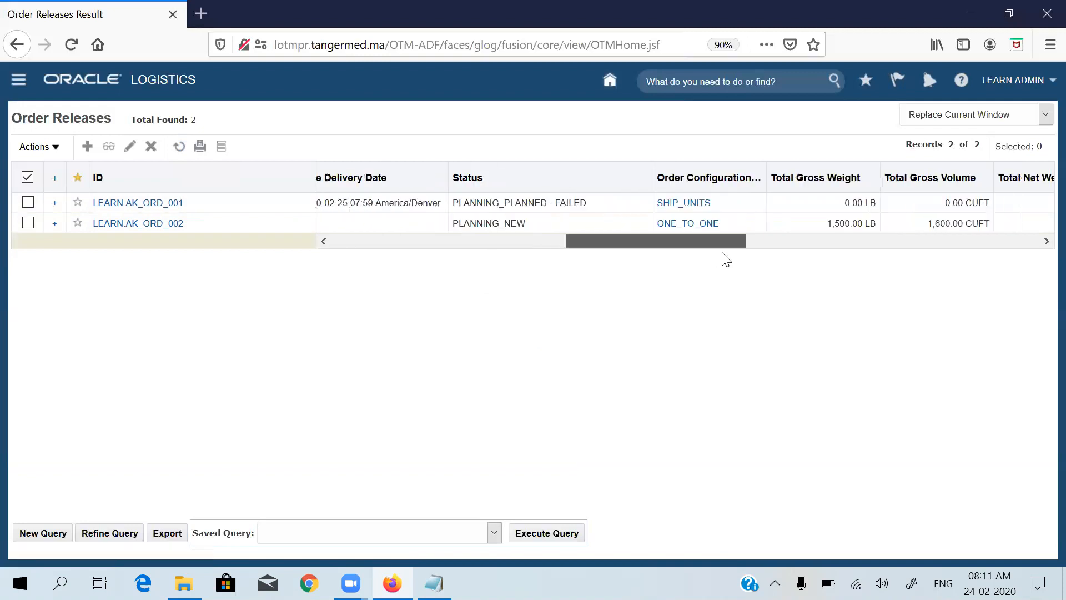
left_click(505, 211)
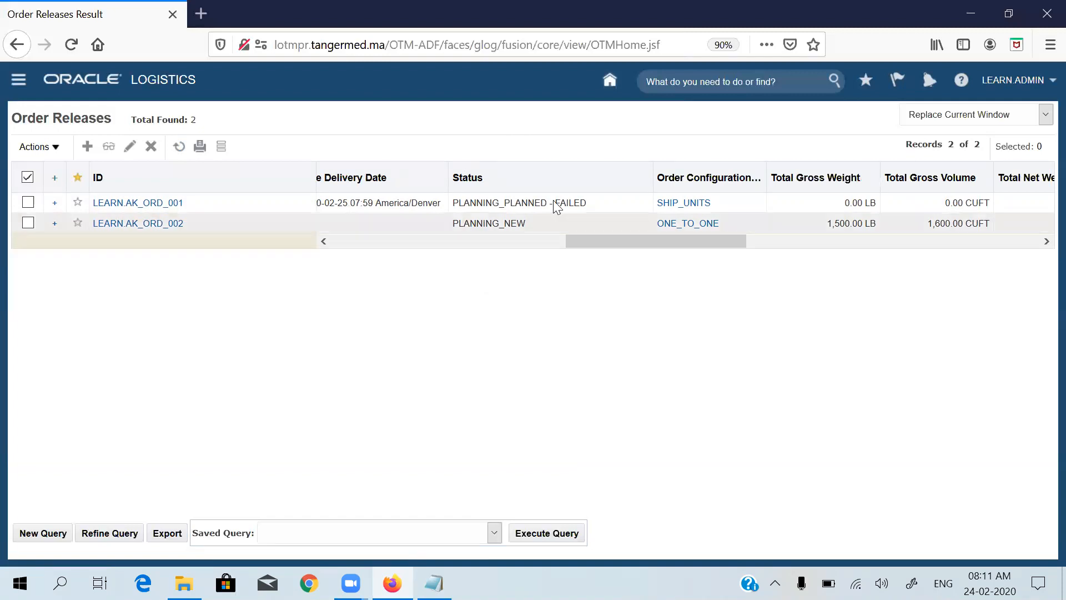
left_click_drag(610, 245, 622, 241)
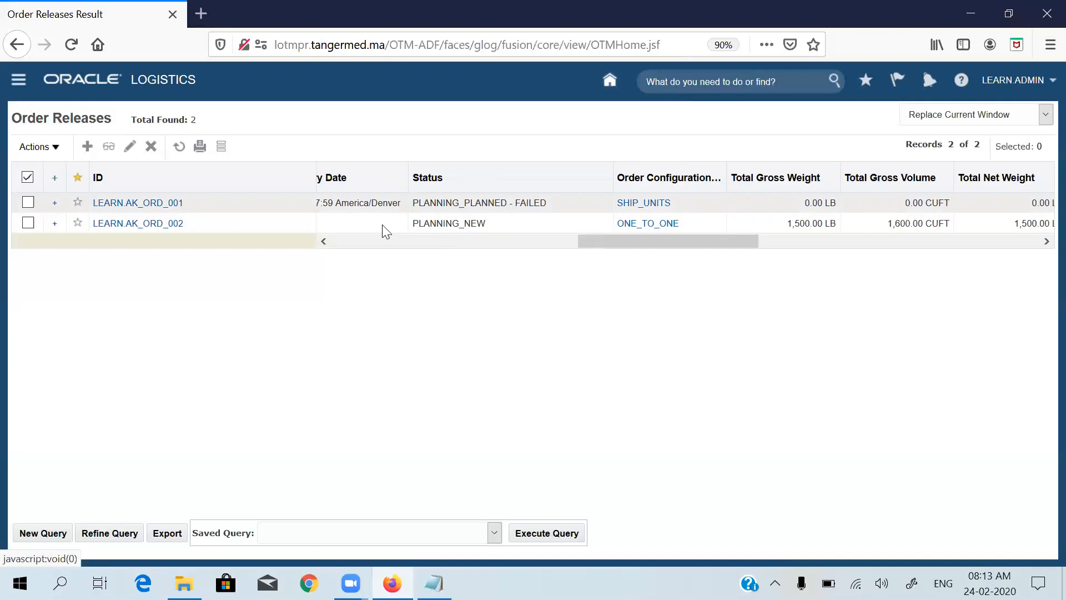
Step: Request buy shipment routing options for order release AK_ORD_001 without entering any routing constraints
left_click(27, 203)
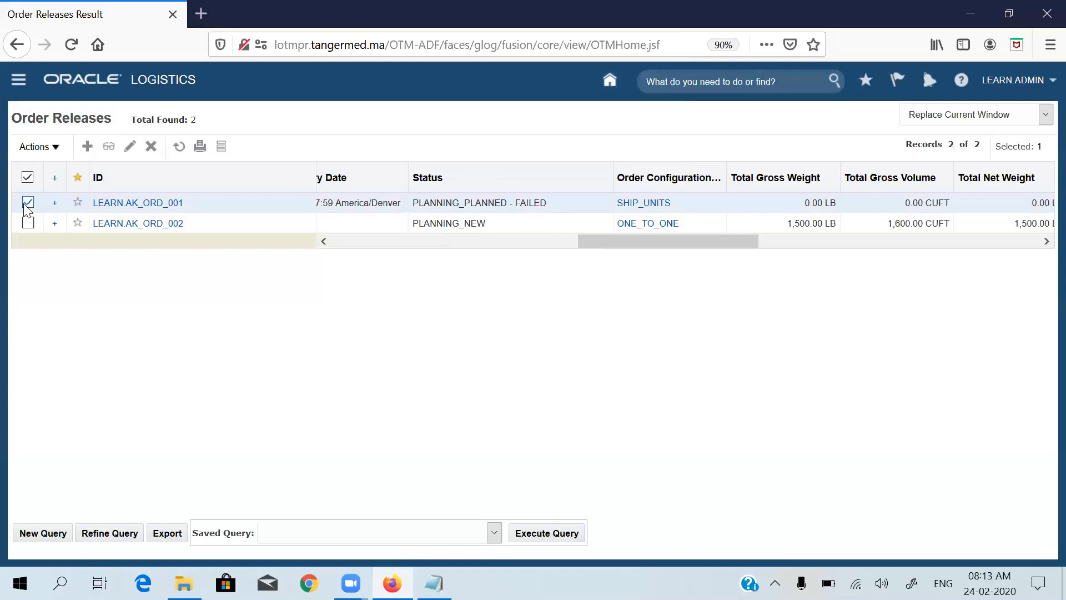
left_click(60, 147)
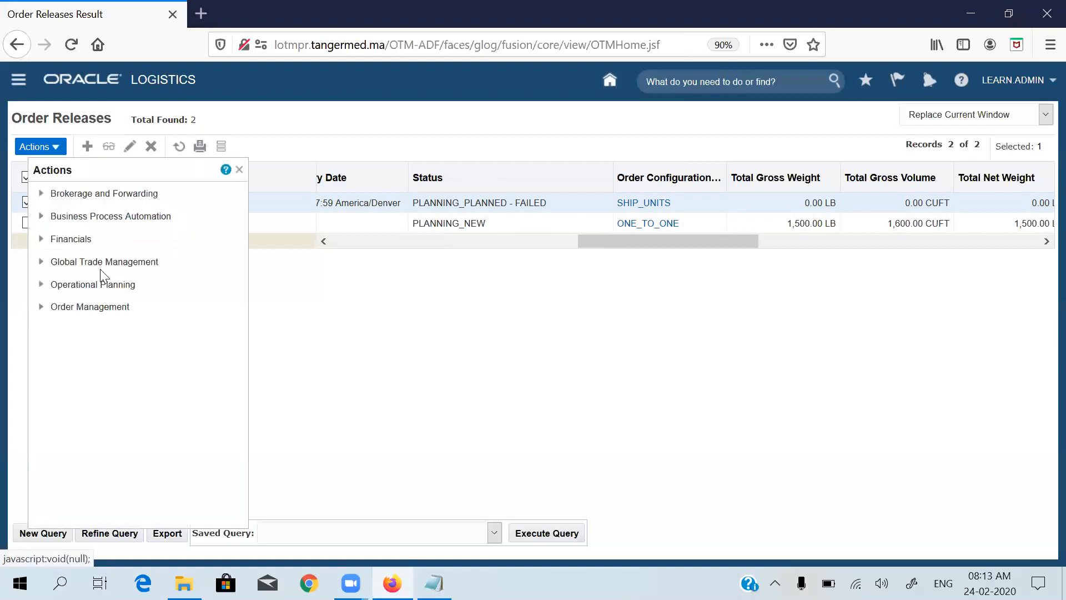
left_click(74, 290)
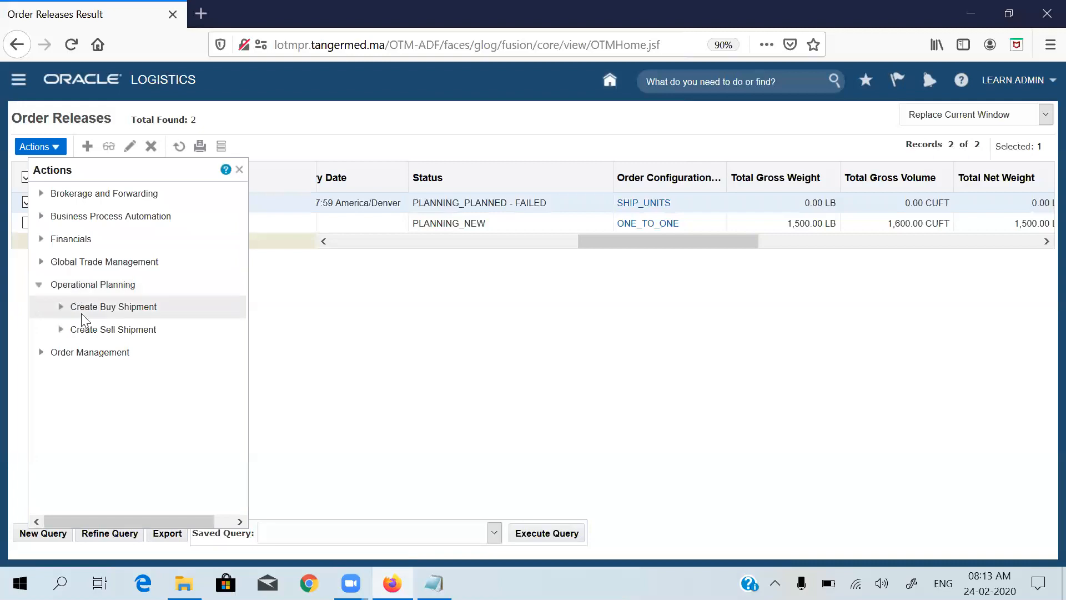
left_click(82, 315)
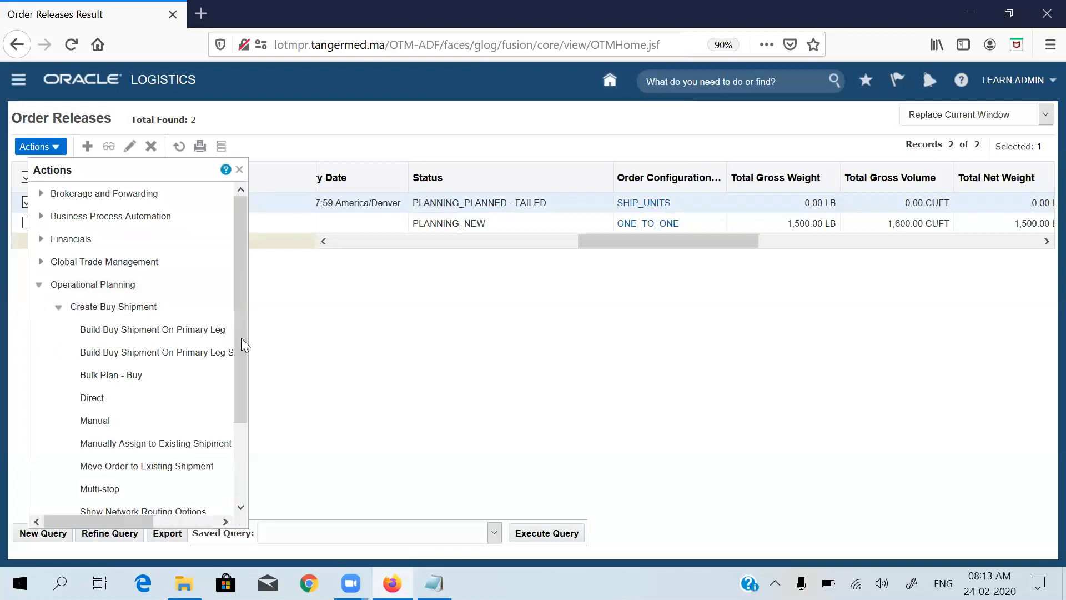
scroll(241, 337, "down", 2)
scroll(150, 466, "down", 1)
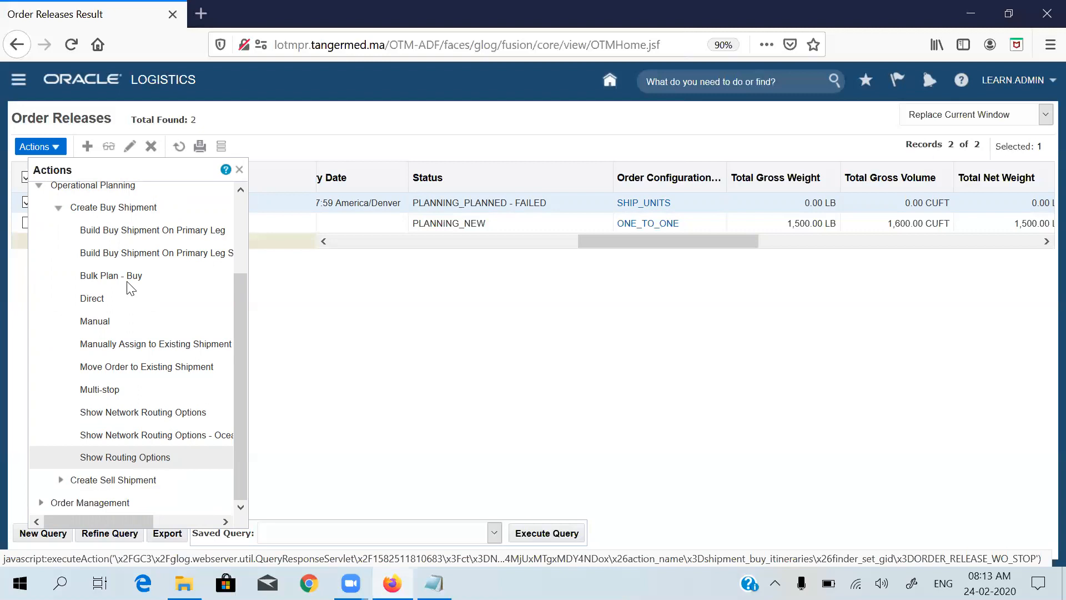
left_click(124, 457)
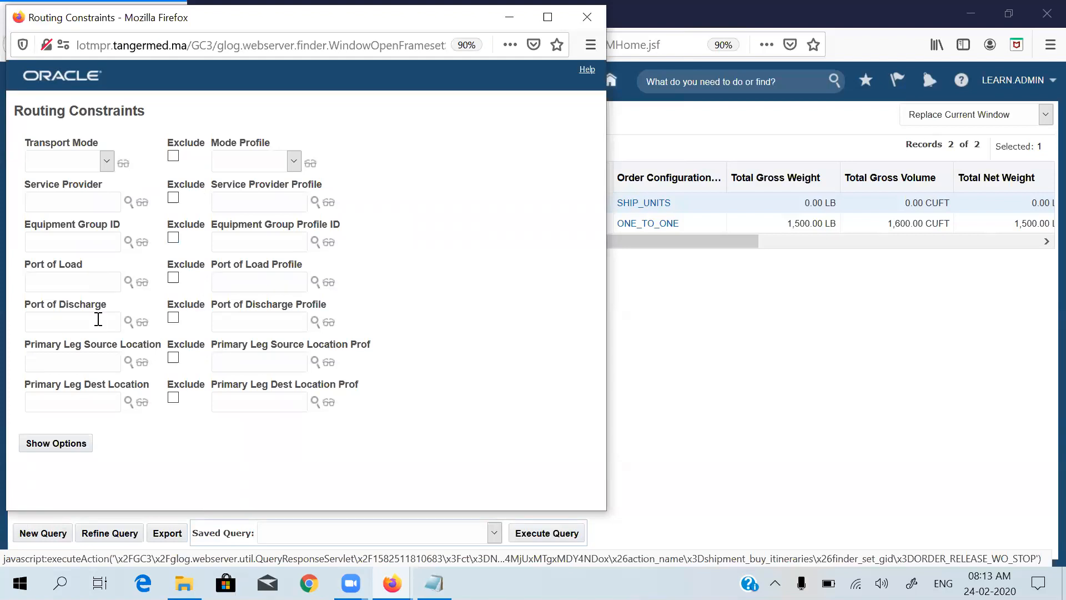
left_click(65, 451)
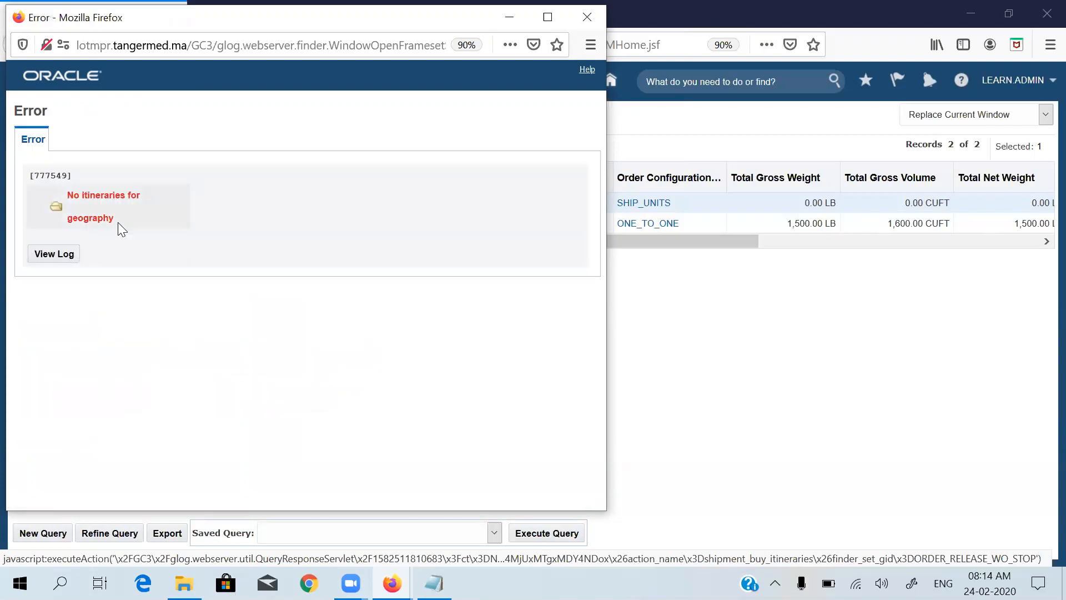
Step: Read the outcome of the routing options request, close its window and deselect order release AK_ORD_001
left_click_drag(115, 221, 68, 193)
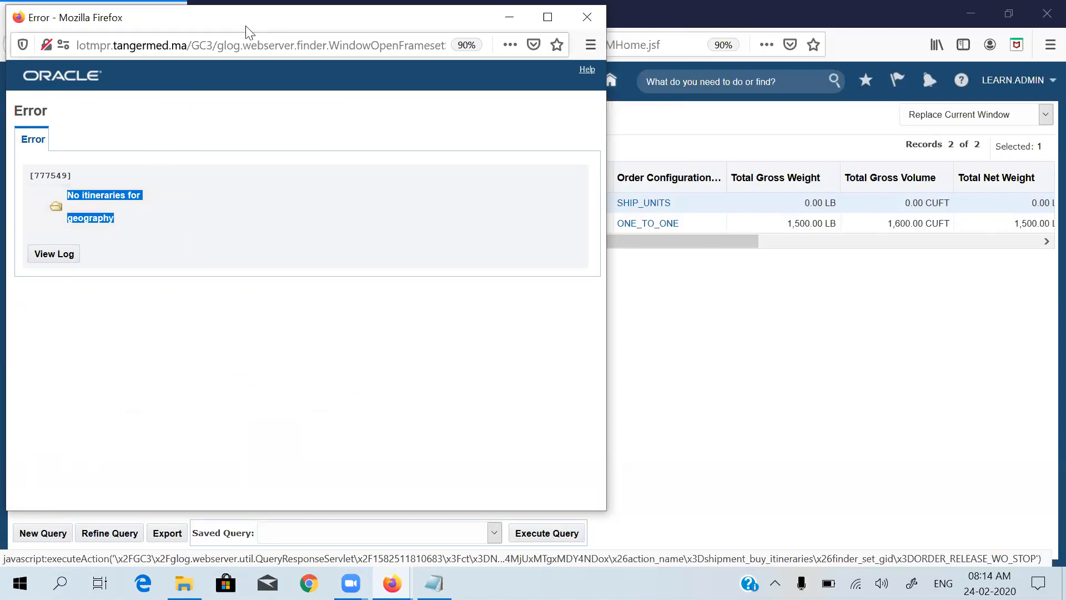
left_click_drag(236, 27, 254, 92)
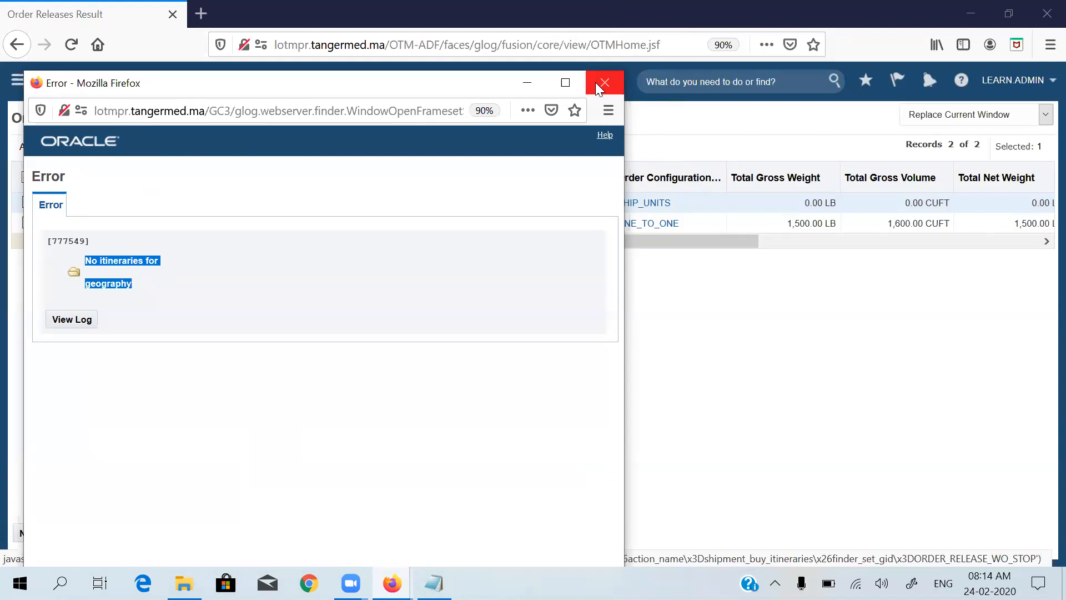
left_click(596, 84)
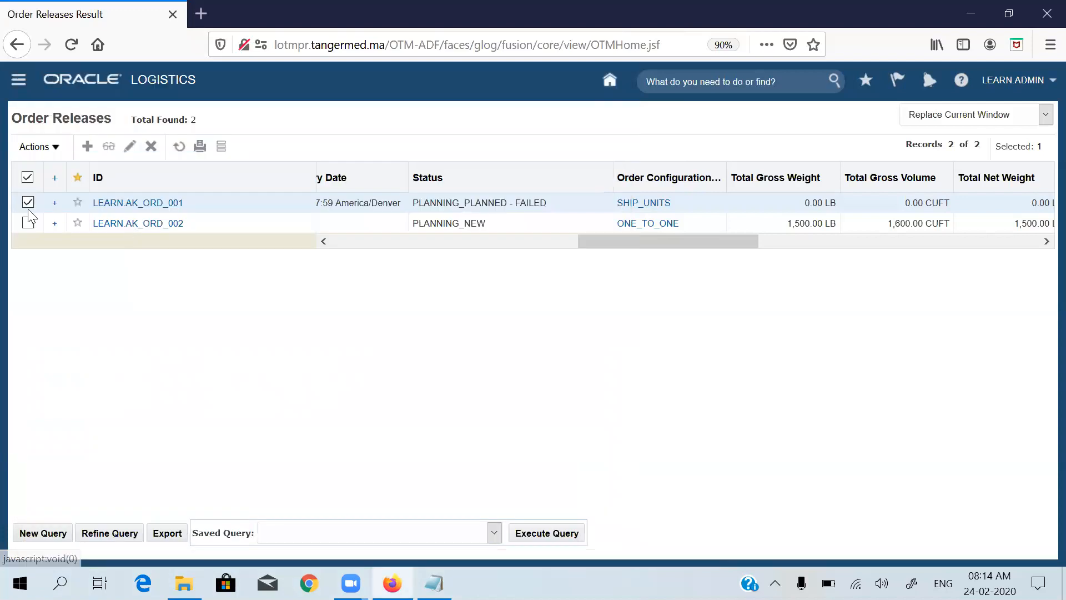
left_click(26, 204)
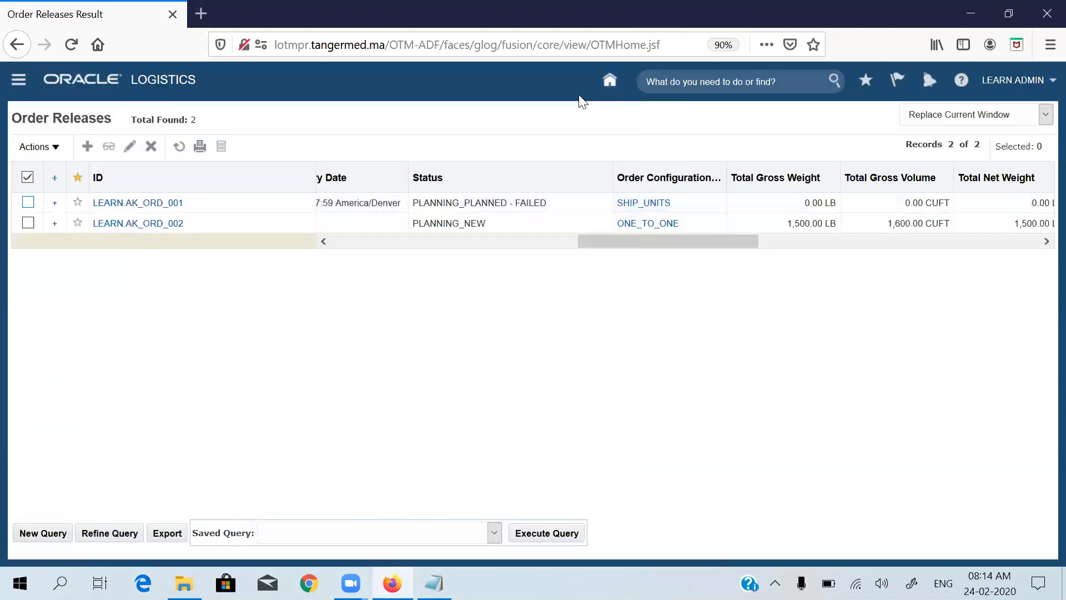
Step: Find itineraries whose ID begins with AK in Itinerary Manager and open AK_IND_ITINERARY for editing
left_click(611, 80)
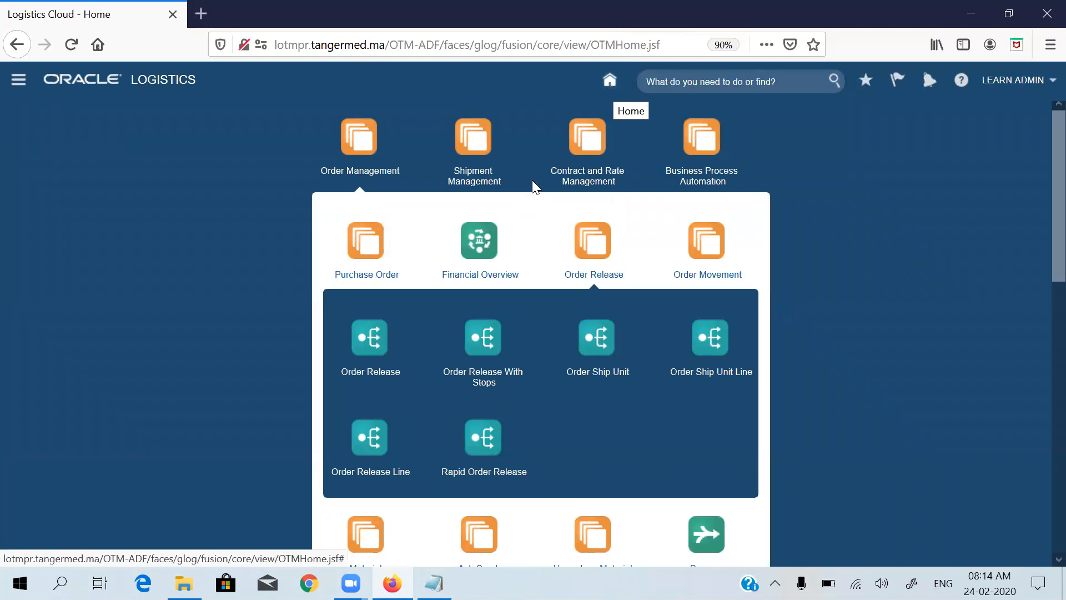
left_click(475, 148)
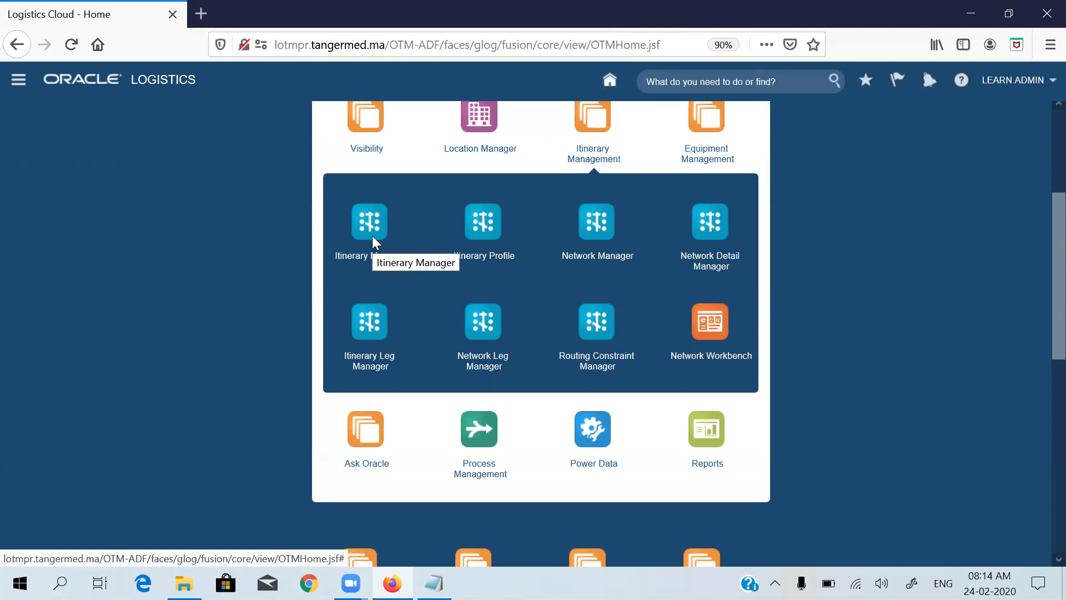
left_click(372, 240)
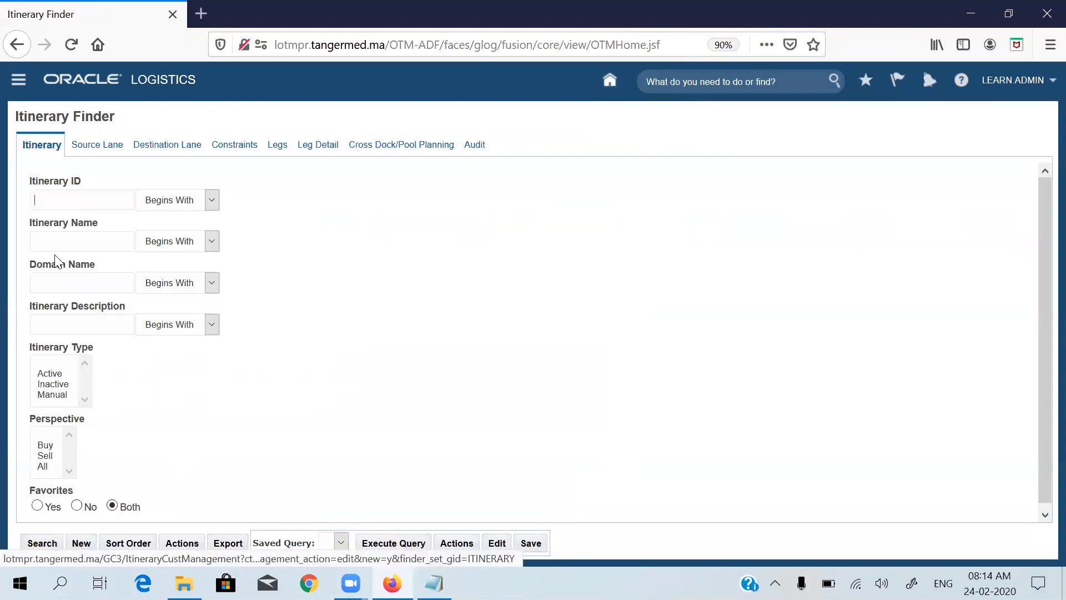
left_click(77, 196)
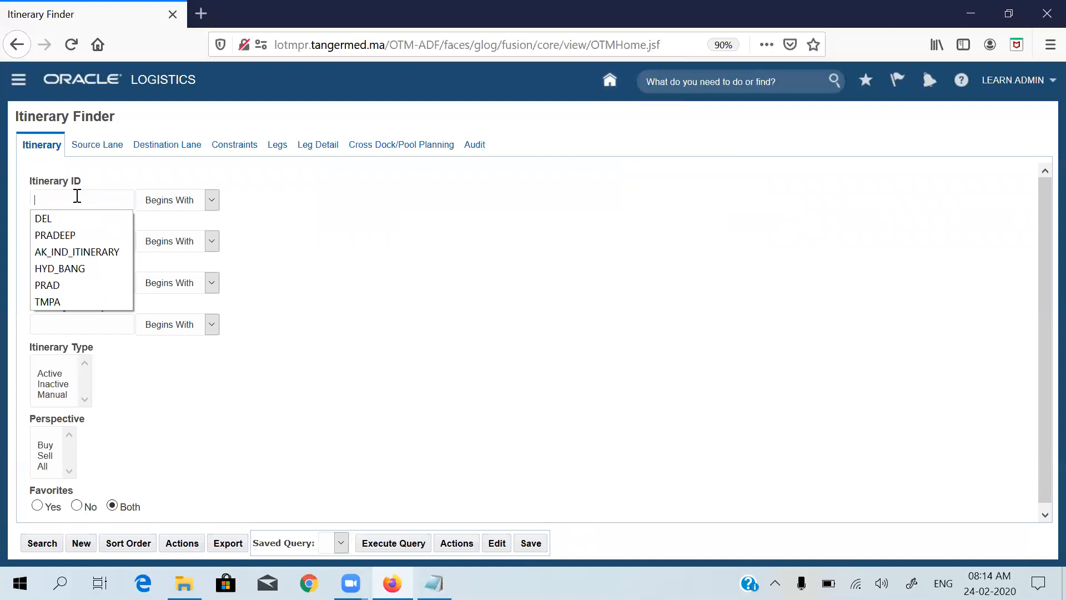
type("AK")
key("Return")
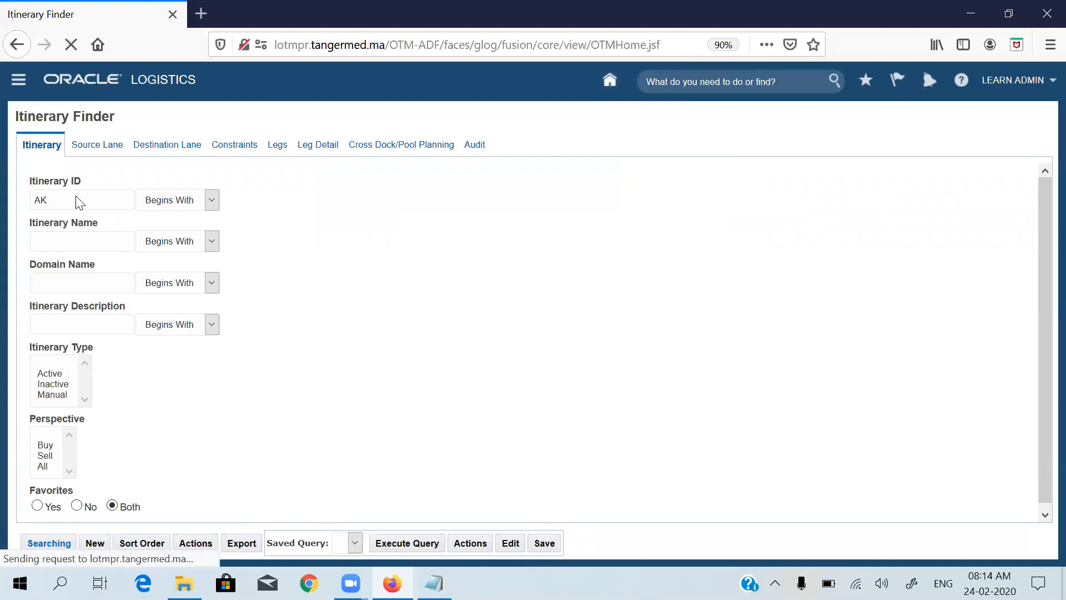
left_click(27, 203)
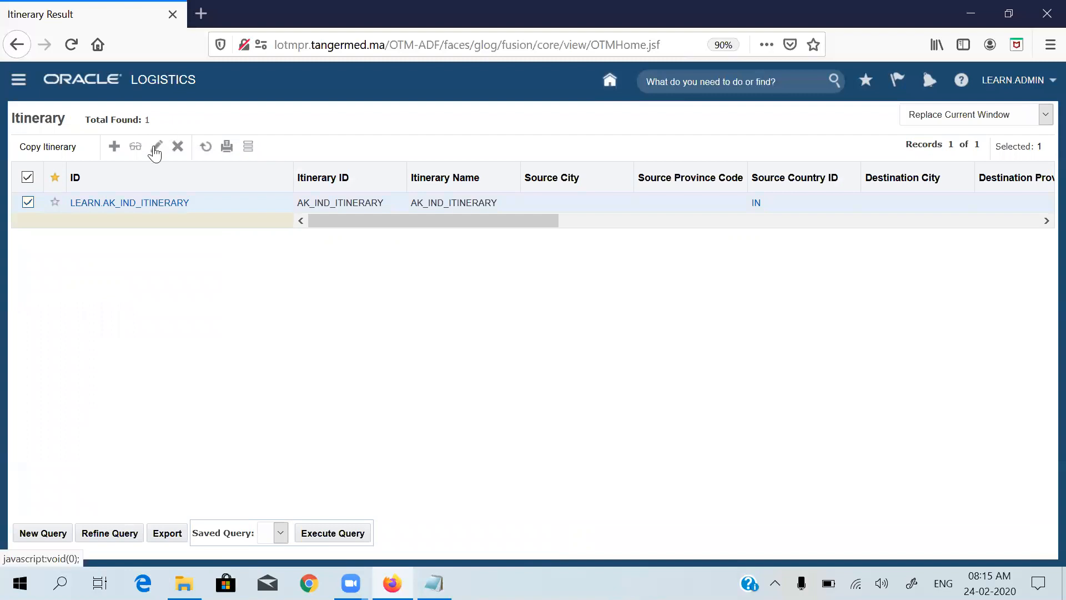
left_click(154, 149)
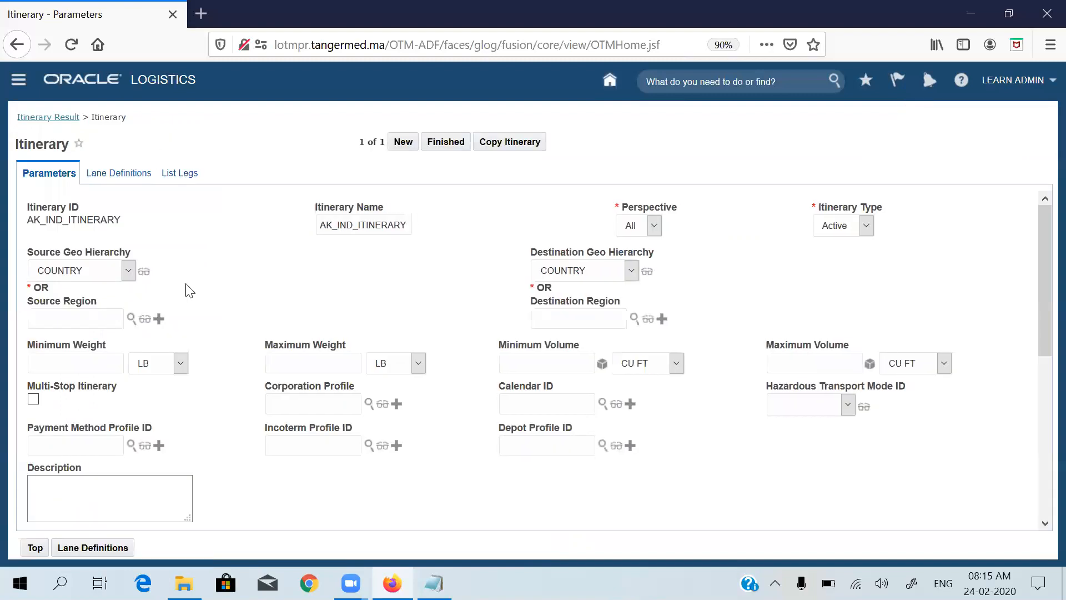
Step: Set both the source and destination country codes in the itinerary's lane definitions to US
left_click(102, 549)
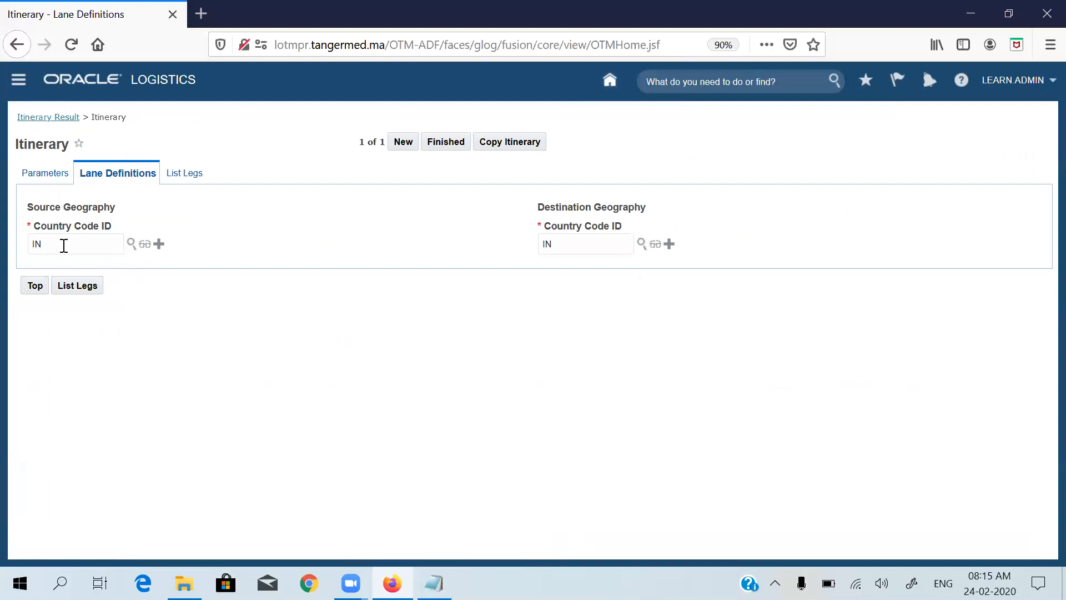
double_click(15, 243)
key("BackSpace")
type("US")
key("Tab")
key("BackSpace")
type("US")
Step: Open the itinerary's existing leg for editing and examine its compatibility settings
left_click(87, 289)
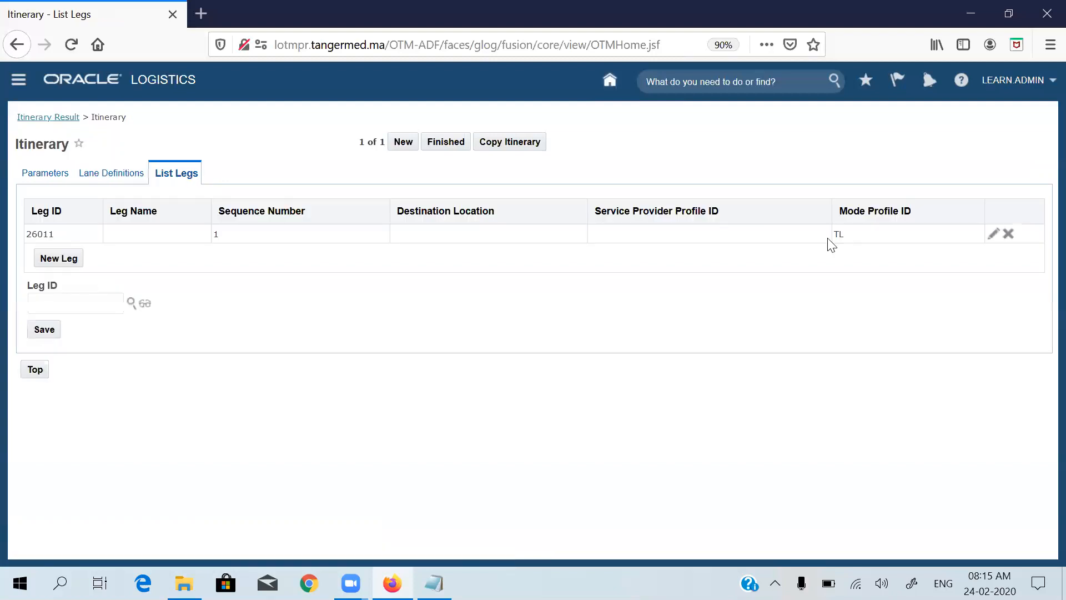
left_click(994, 237)
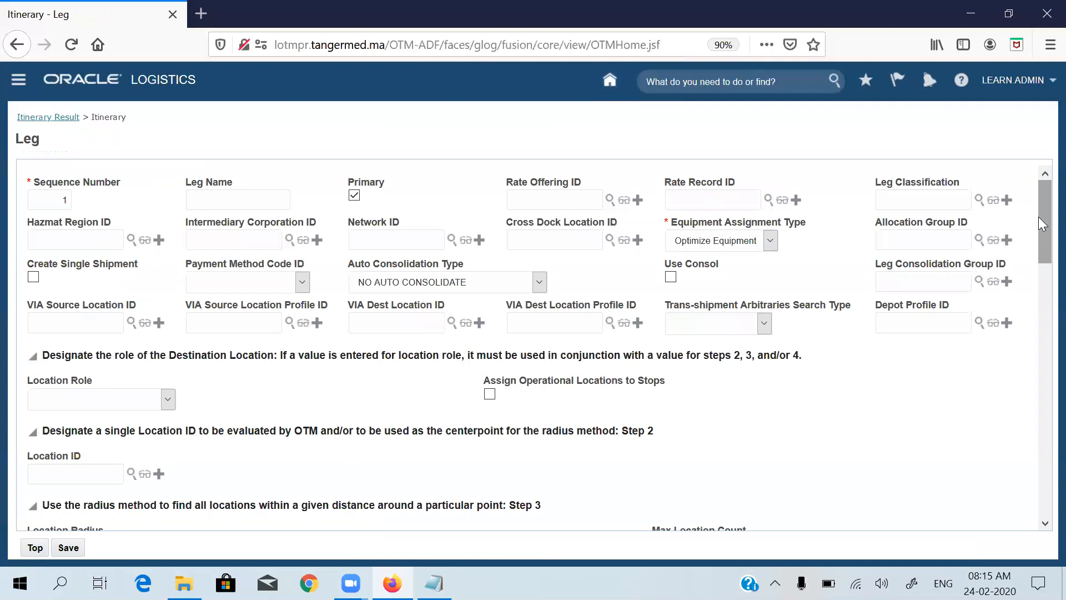
left_click_drag(1038, 217, 1040, 220)
left_click(959, 378)
left_click(1039, 400)
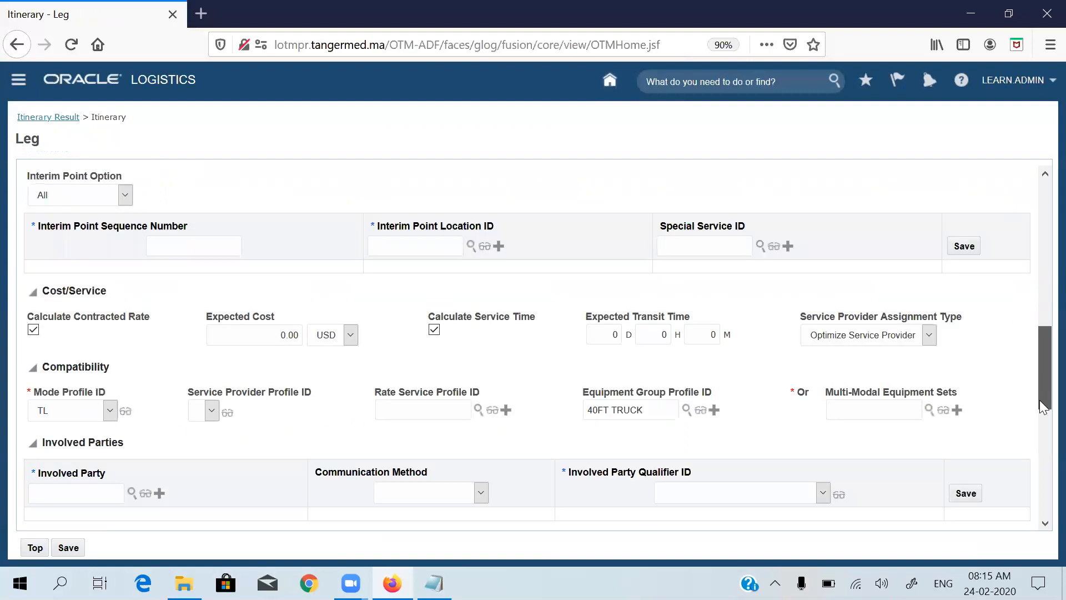
scroll(903, 364, "down", 3)
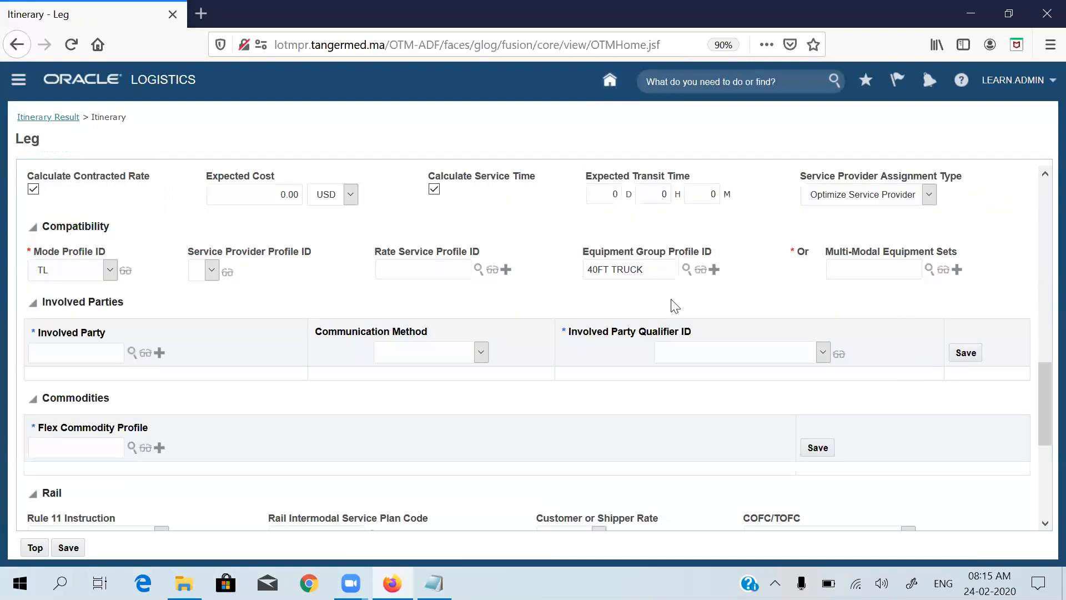
Step: Inspect the leg's 40FT TRUCK equipment group profile and its 40FT INDIAN TRUCK equipment group, and close both windows
left_click(700, 270)
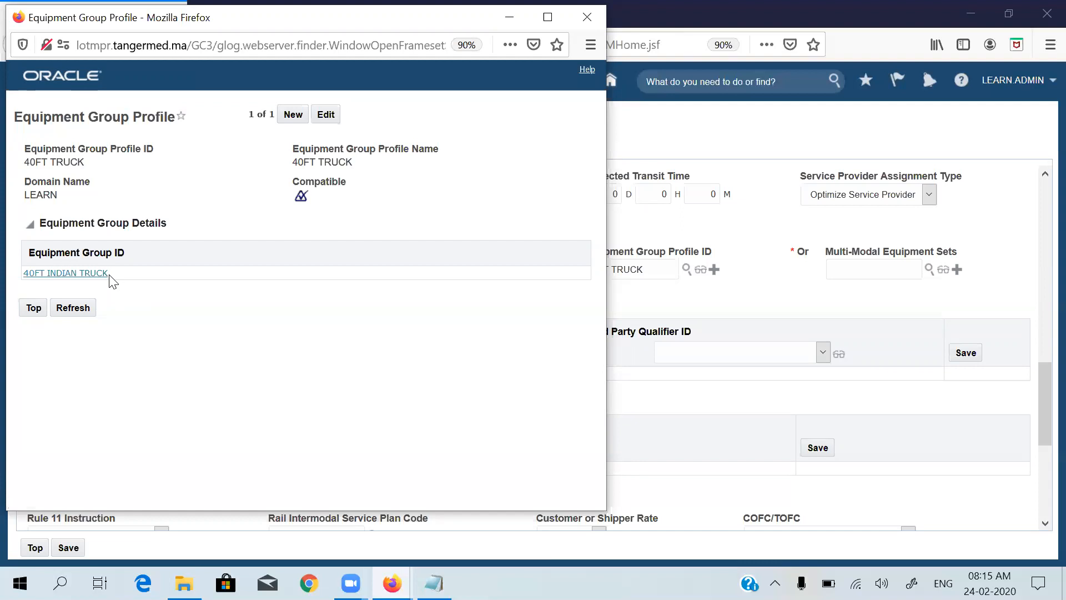
left_click(53, 273)
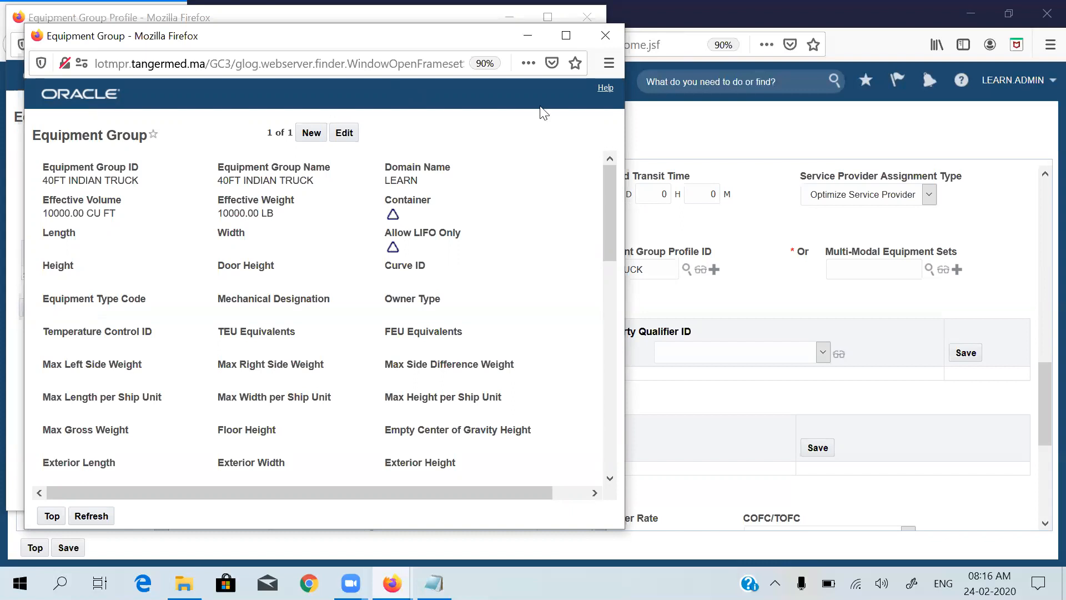
left_click_drag(489, 36, 544, 91)
left_click(661, 90)
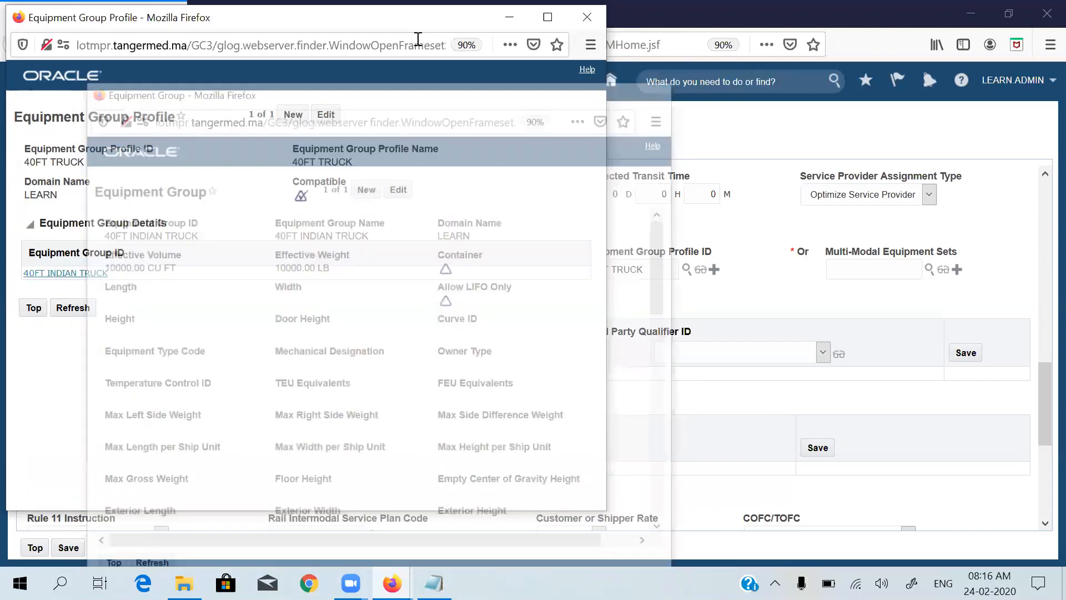
left_click_drag(502, 30, 559, 80)
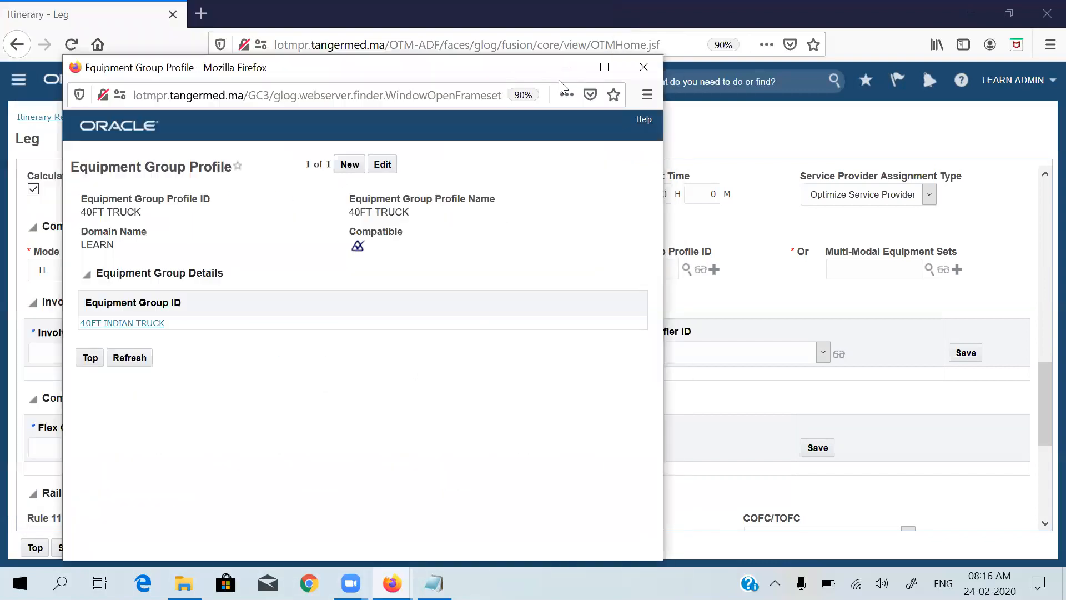
left_click(657, 71)
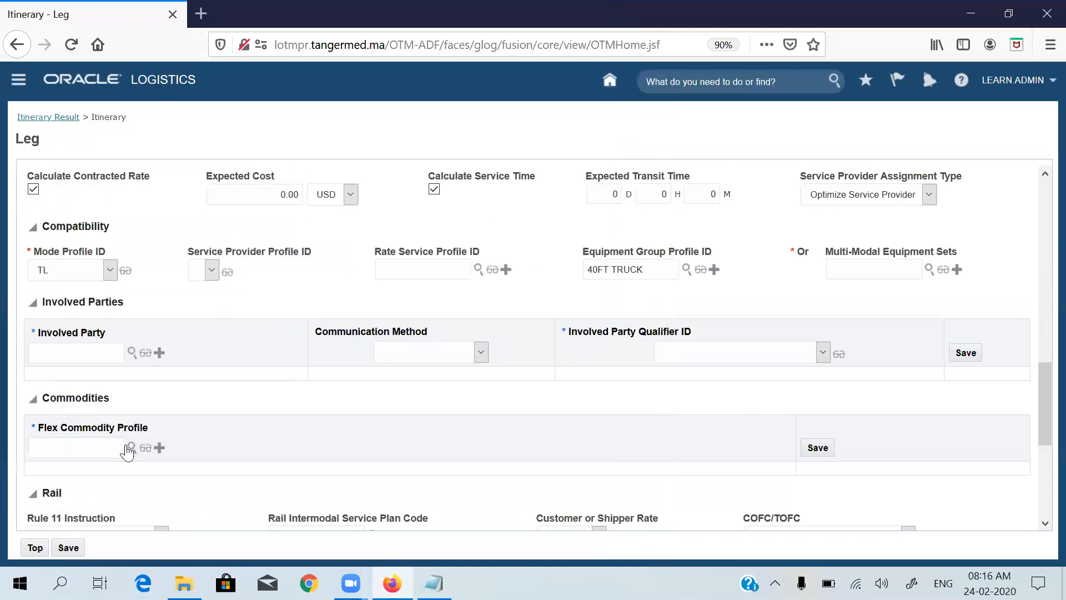
Step: Save the leg and finish editing the itinerary
left_click(68, 550)
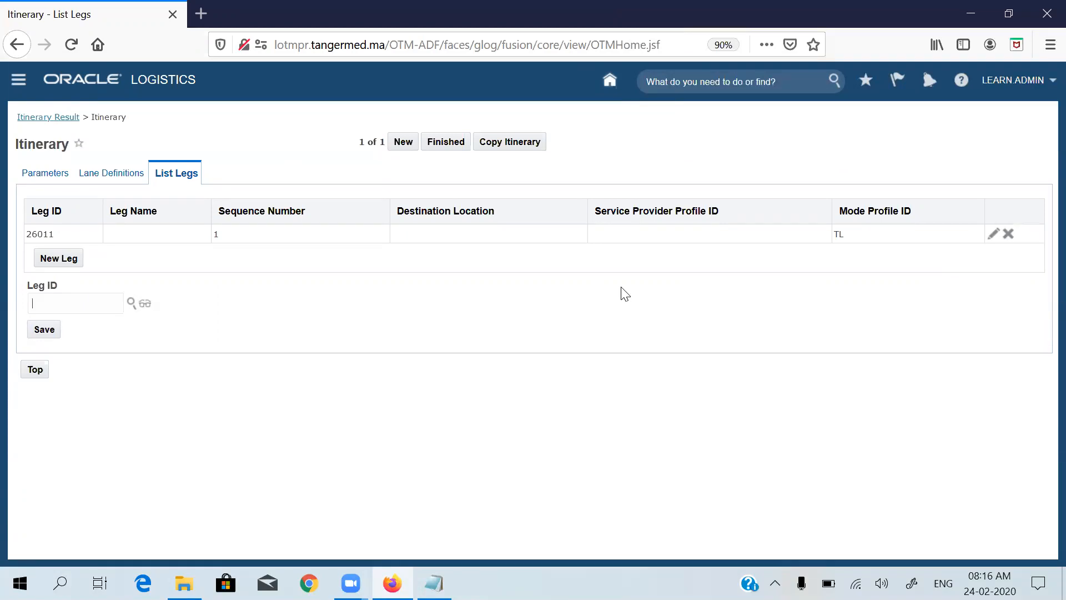
left_click(449, 143)
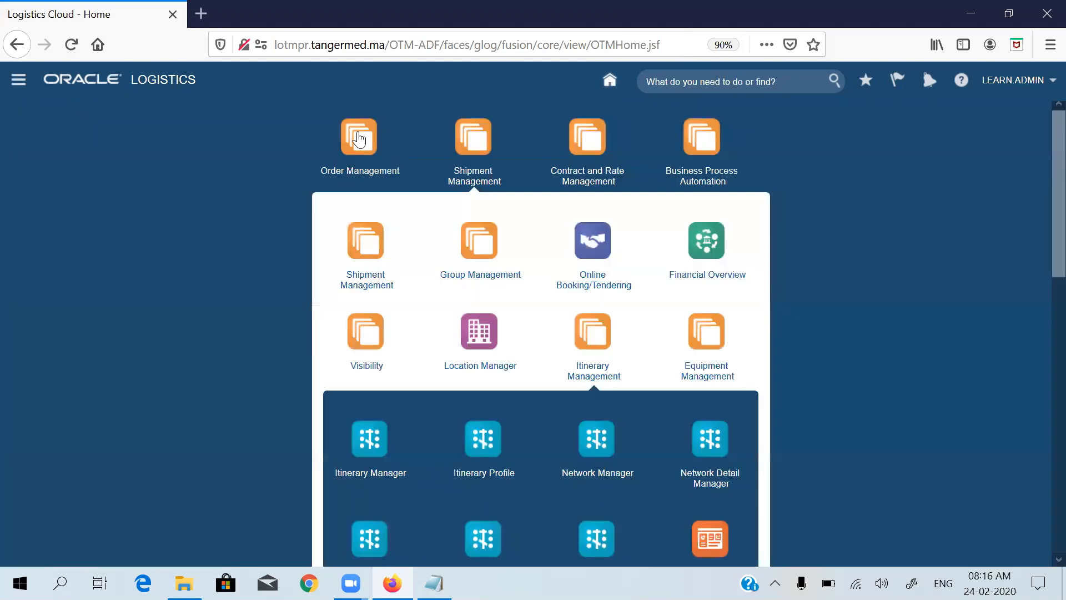
Step: Return to the order release finder and search for order releases whose ID begins with AK
left_click(358, 139)
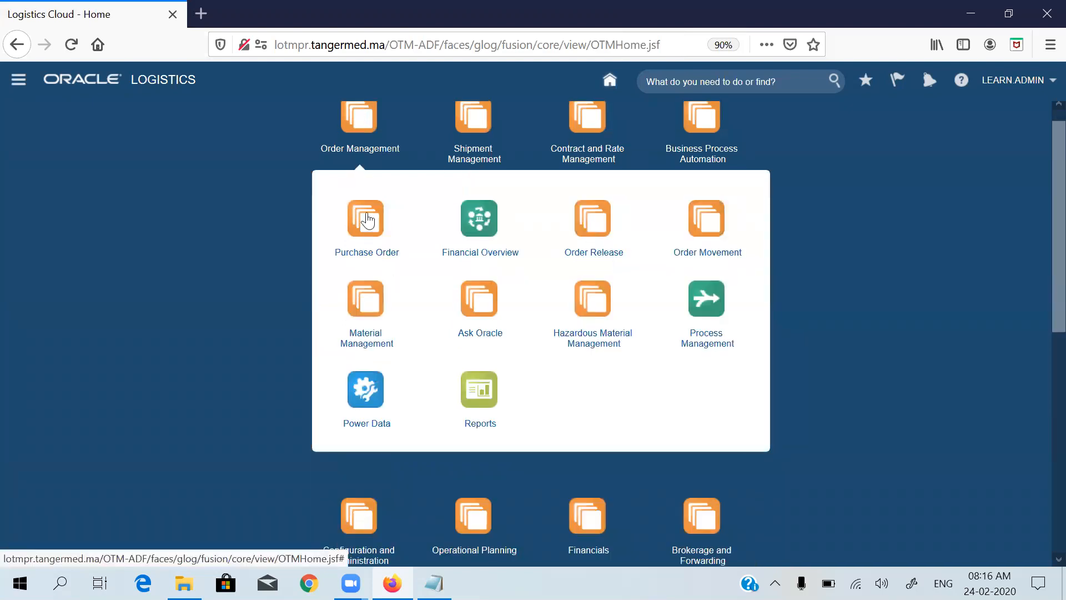
left_click(367, 217)
left_click(367, 214)
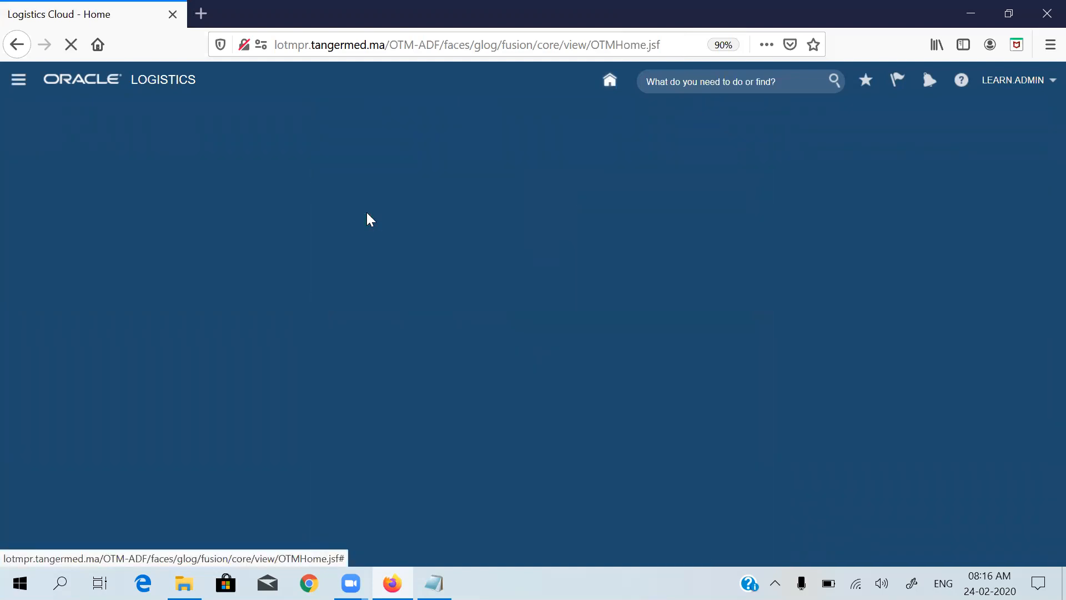
type("O")
key("BackSpace")
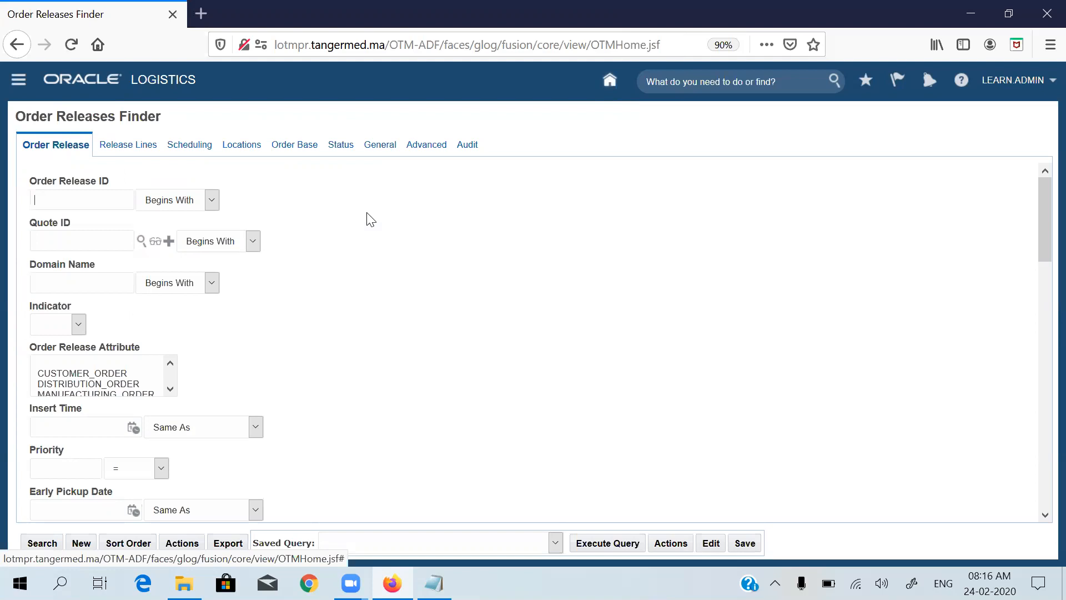
type("AK")
key("Return")
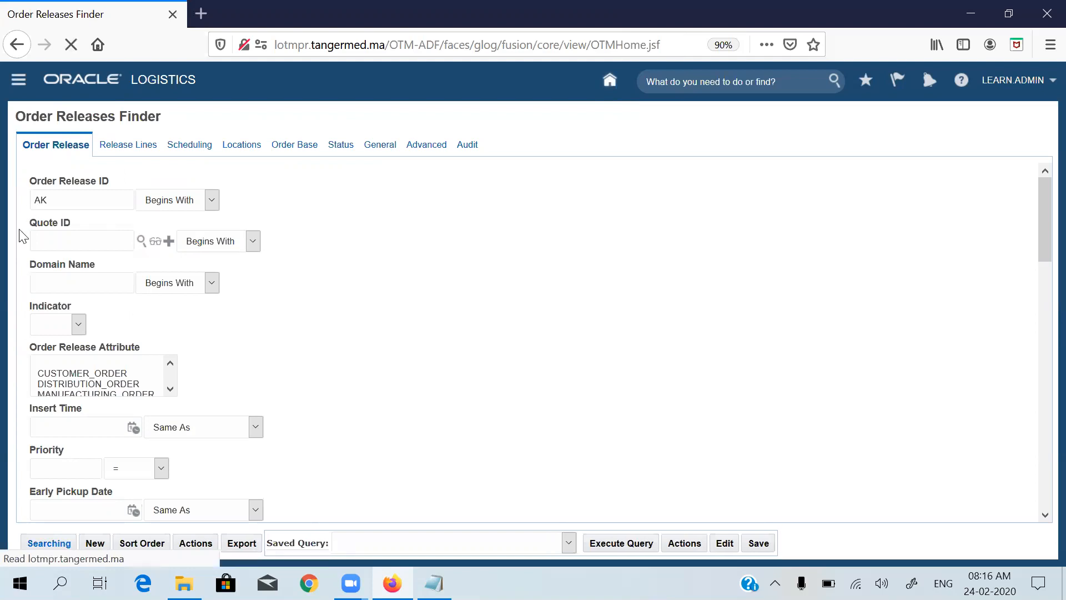
Step: Look up the valid itineraries for order release AK_ORD_001 through its buy-shipment routing options, leaving the routing constraints empty
left_click(27, 203)
left_click(54, 147)
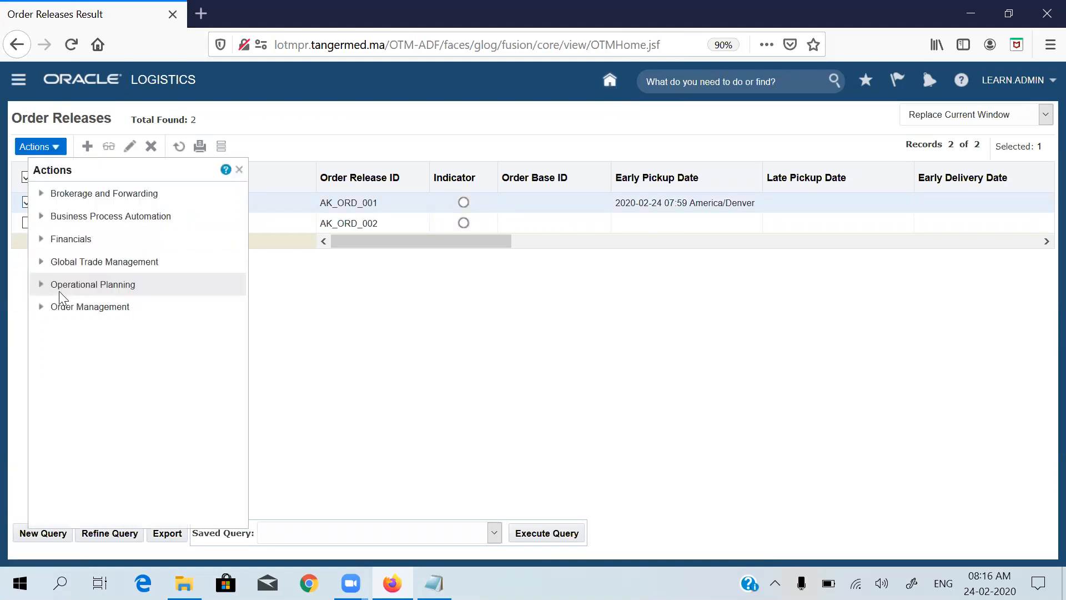
left_click(59, 289)
left_click(103, 306)
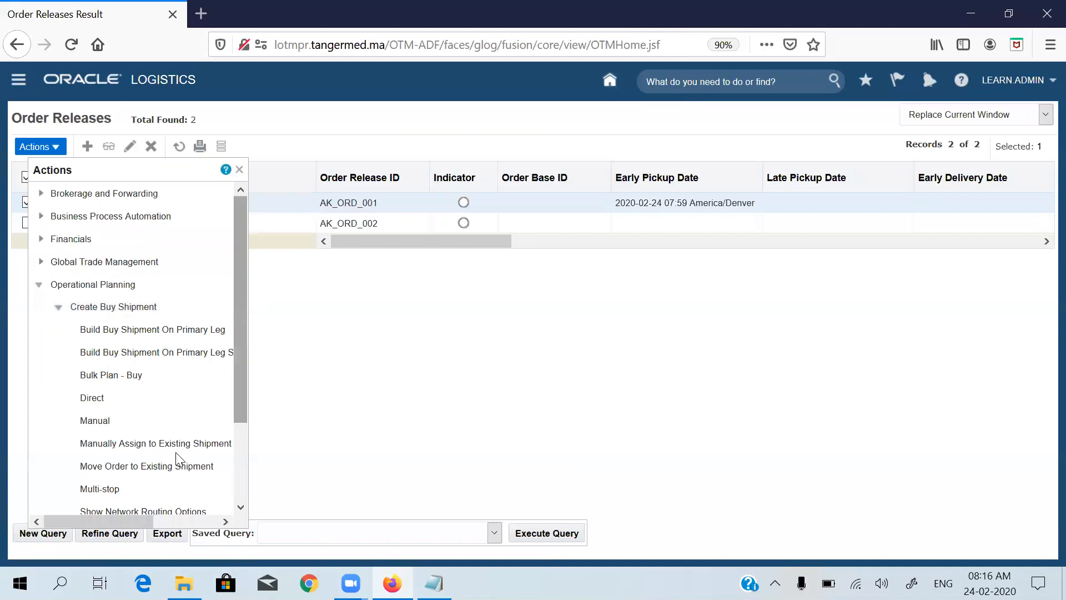
scroll(160, 463, "down", 3)
left_click(158, 458)
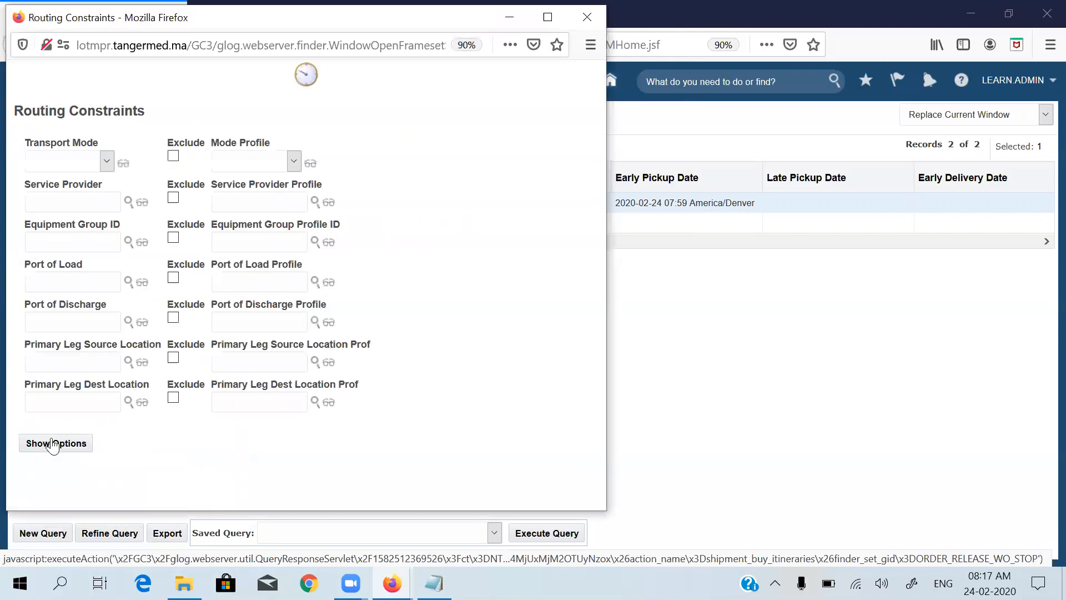
left_click(53, 443)
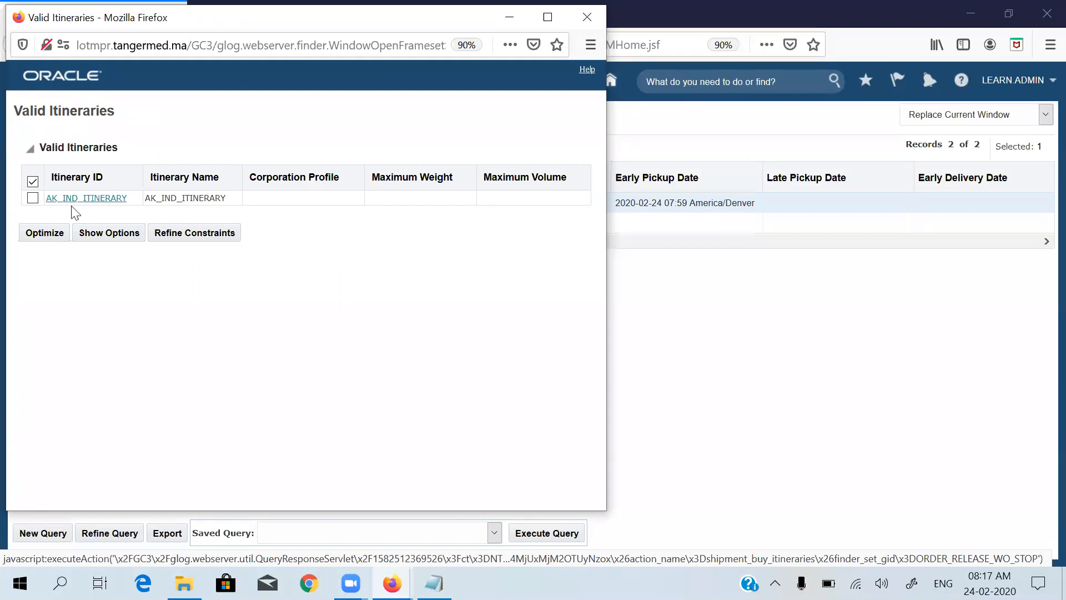
Step: Show the routing options for AK_IND_ITINERARY and examine the expanded option's locations, cost, carrier, times, rates and equipment group
left_click(33, 200)
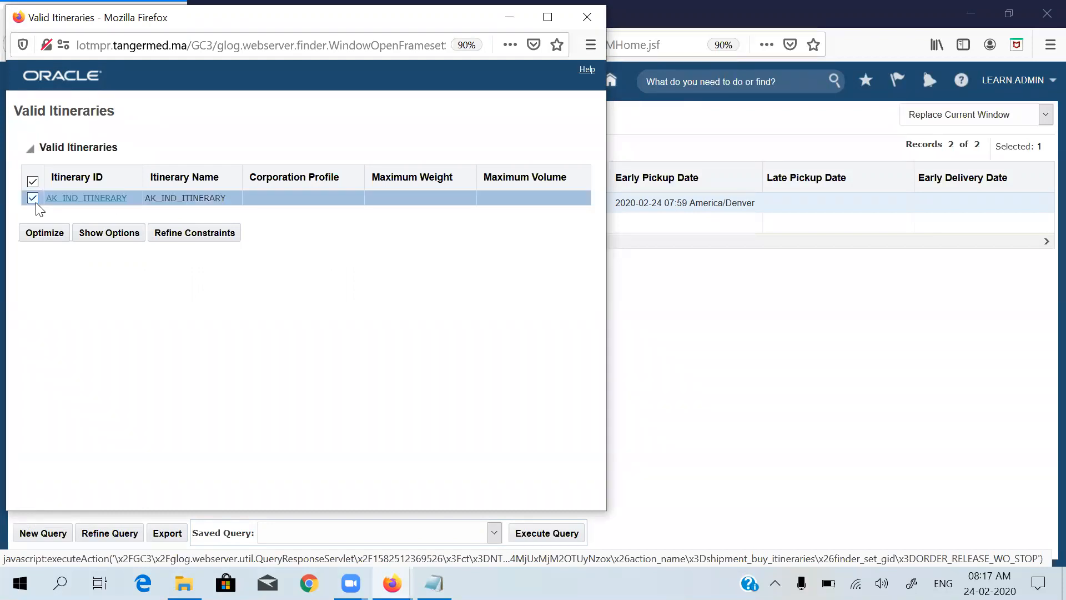
left_click(107, 233)
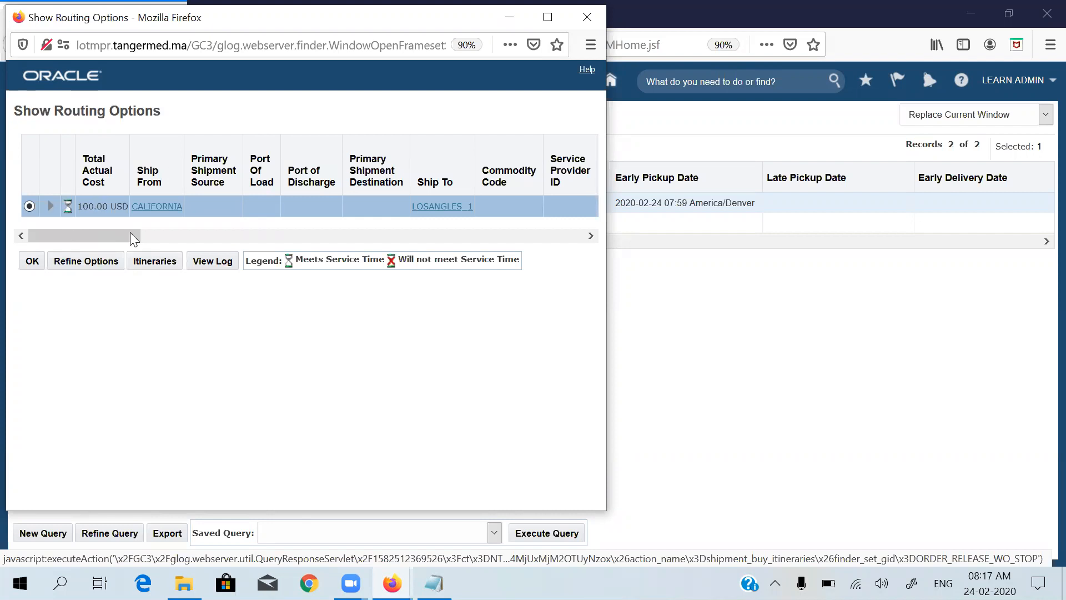
left_click(51, 207)
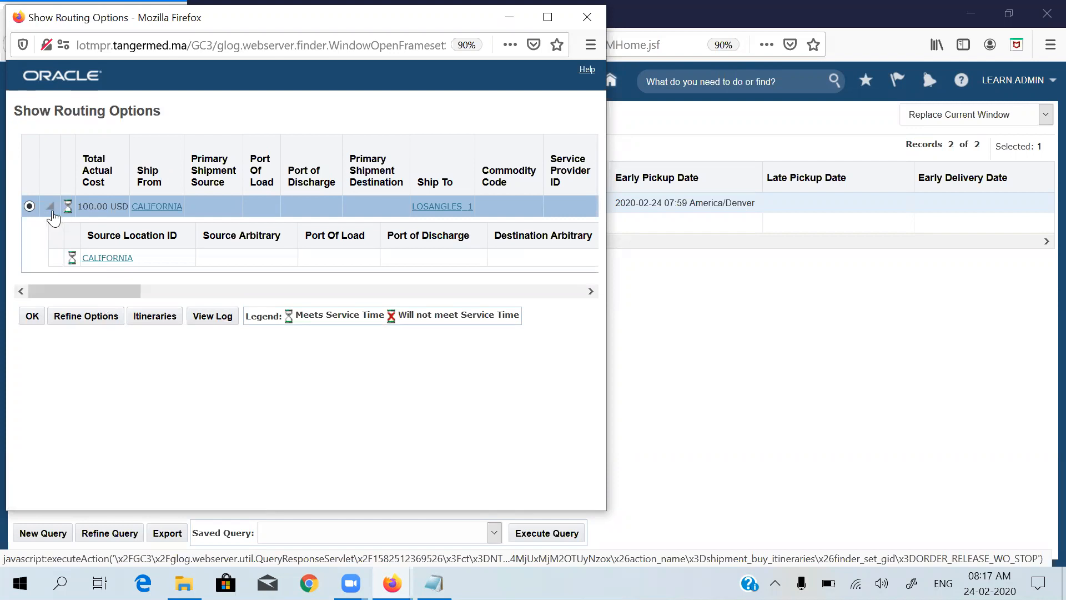
left_click(159, 288)
left_click(312, 294)
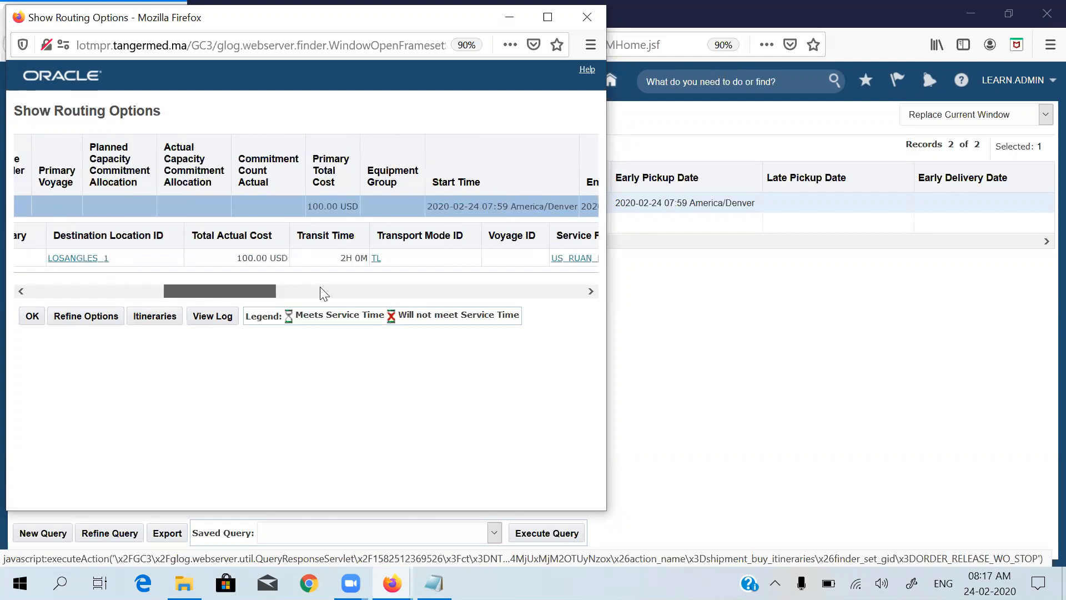
left_click(301, 289)
left_click_drag(301, 285, 278, 286)
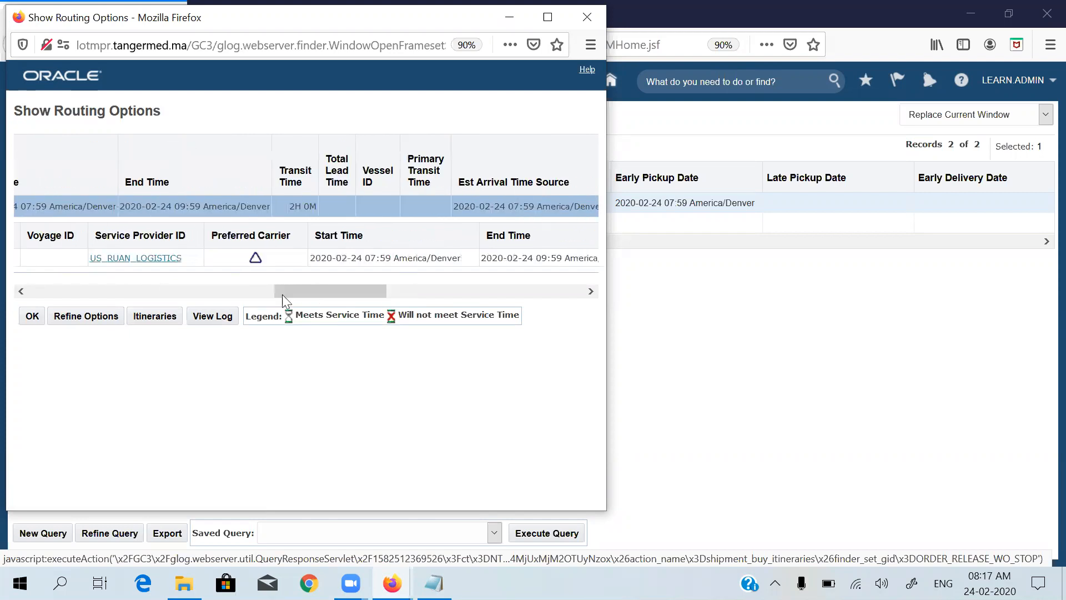
left_click(421, 291)
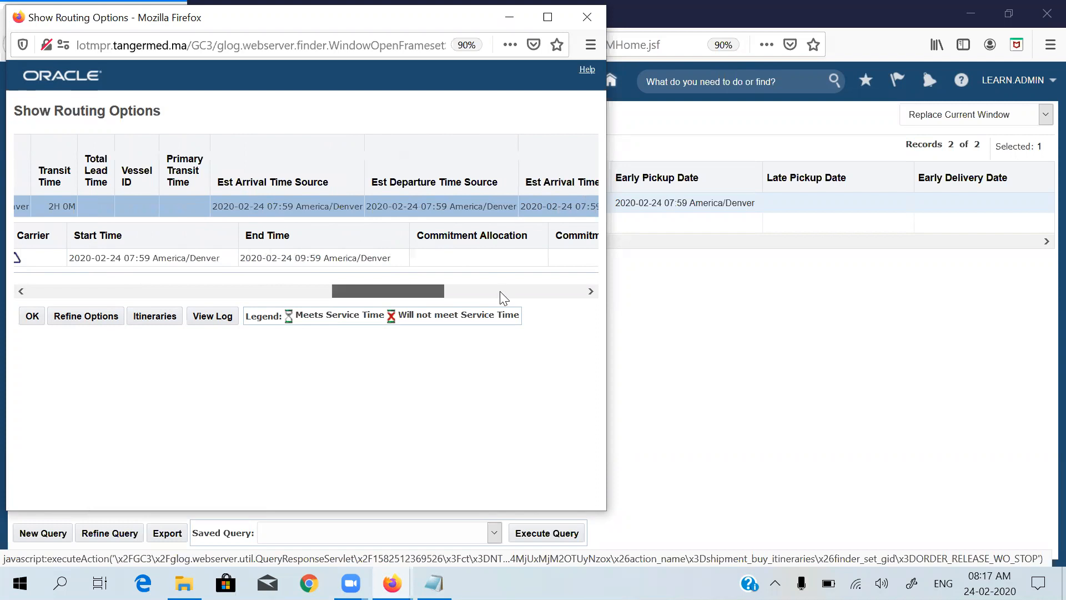
left_click(500, 291)
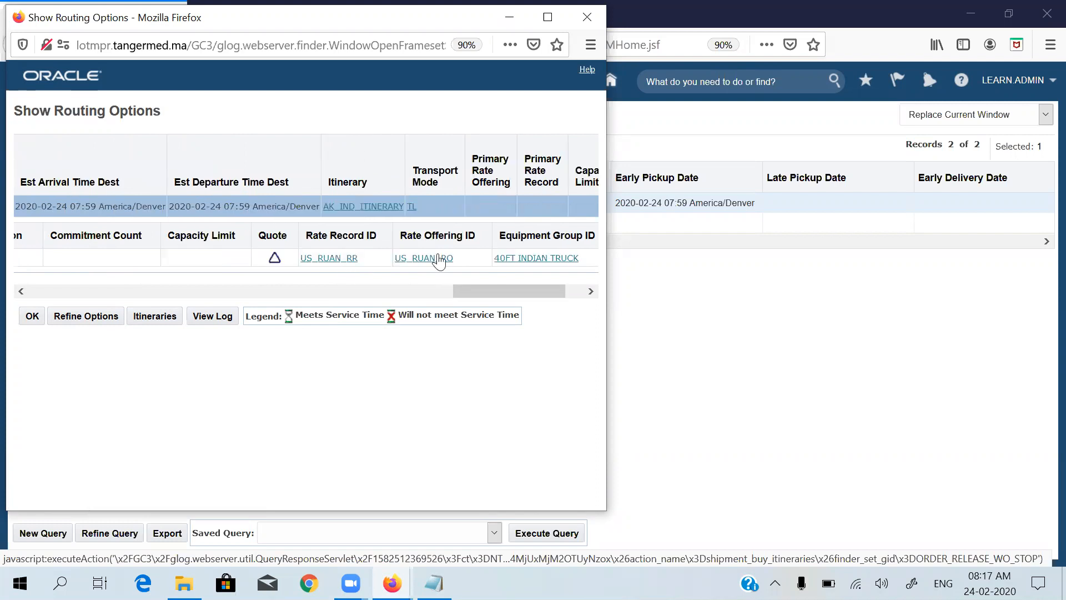
left_click_drag(476, 288, 511, 293)
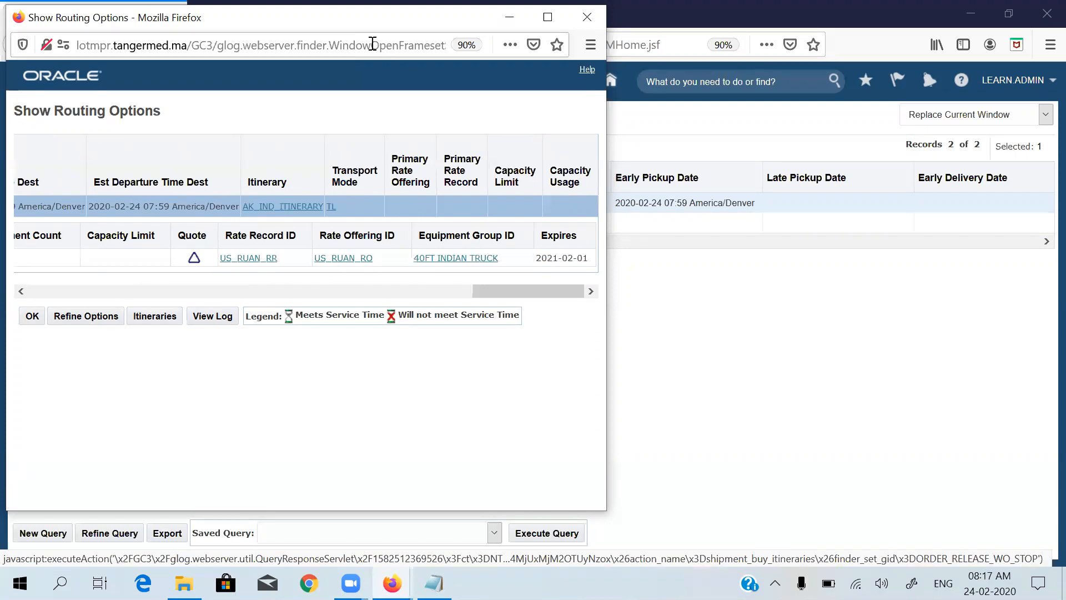
left_click_drag(371, 20, 391, 62)
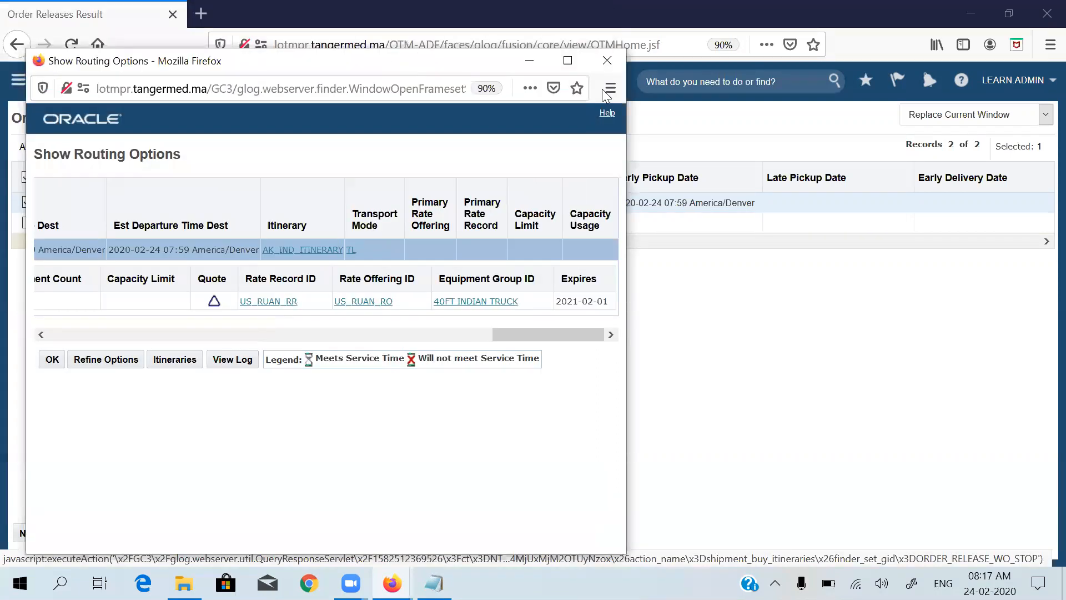
left_click(609, 63)
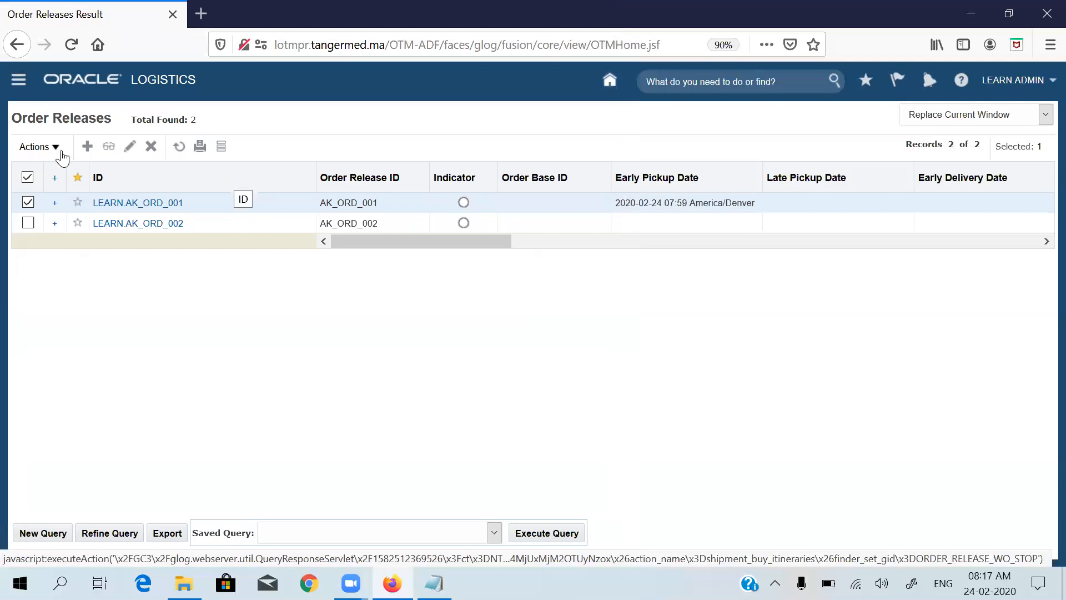
Step: Run a buy-side bulk plan for order release AK_ORD_001 with the DEFAULT parameter set and refresh its status
left_click(39, 146)
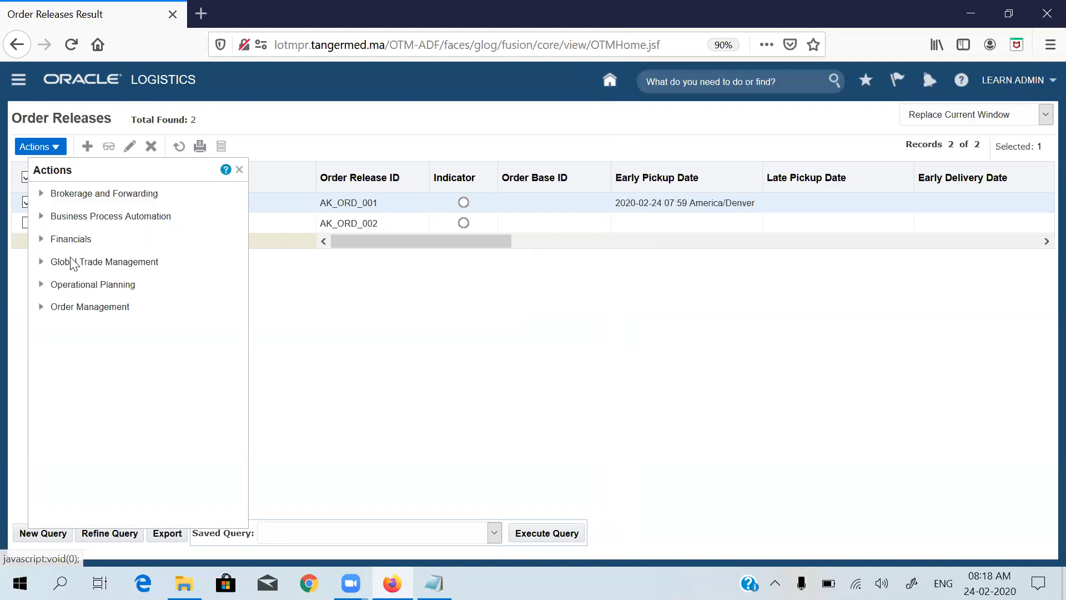
left_click(70, 288)
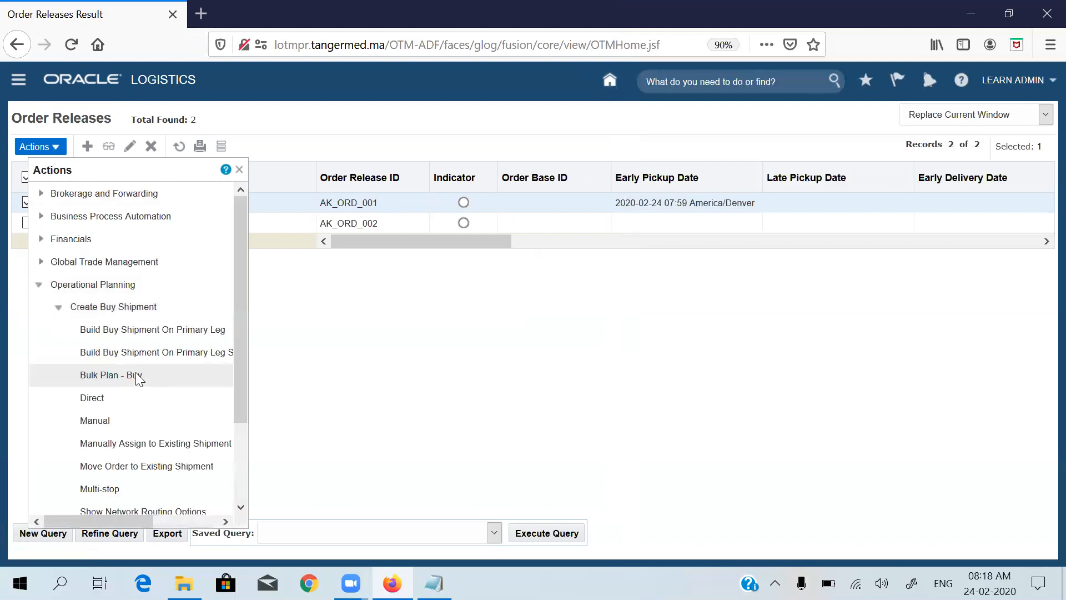
left_click(137, 376)
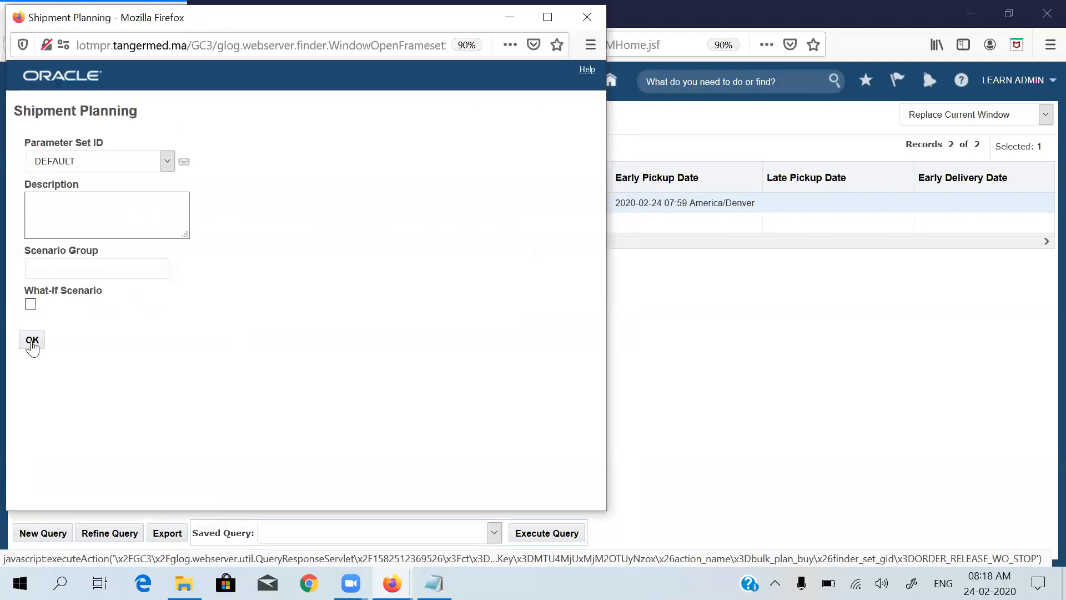
left_click(32, 340)
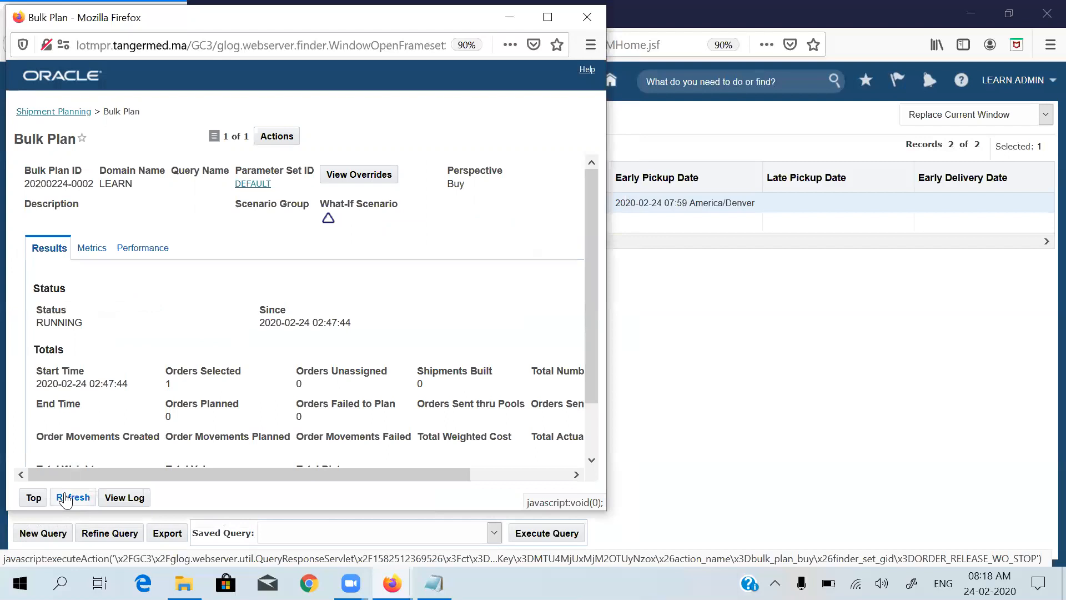
left_click(66, 498)
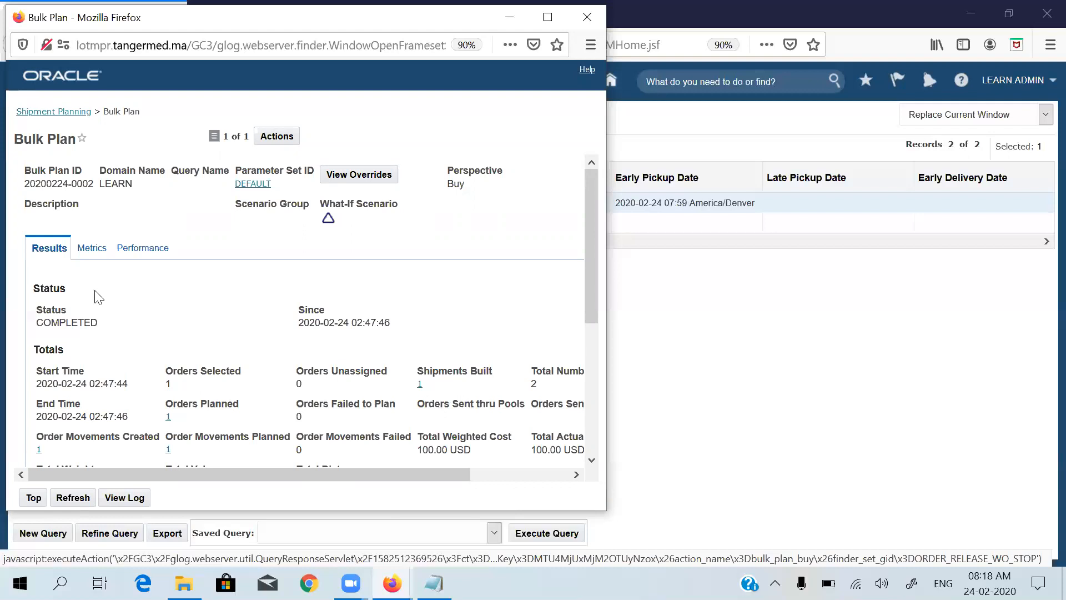
Step: Examine the bulk plan's cost and utilization metrics by mode and service provider, and its performance details
left_click(93, 253)
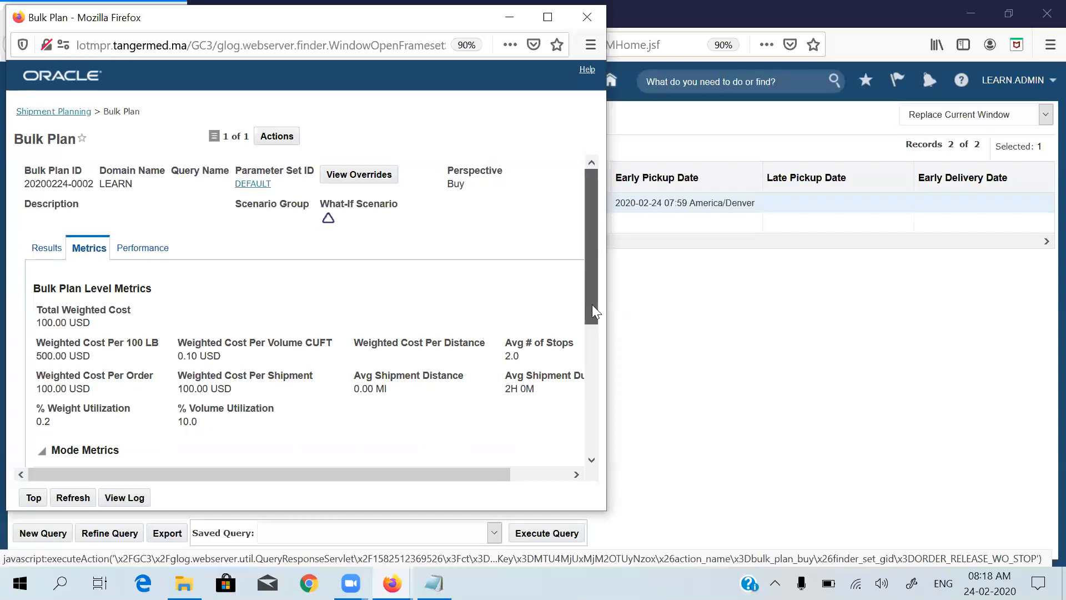
scroll(598, 356, "down", 5)
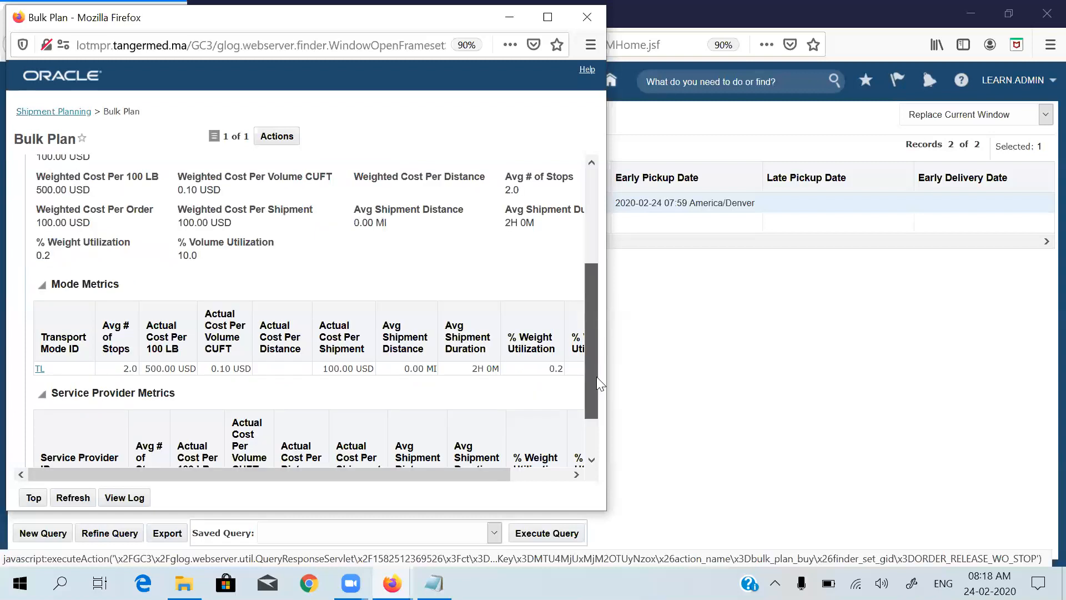
scroll(594, 333, "down", 2)
scroll(591, 364, "up", 1)
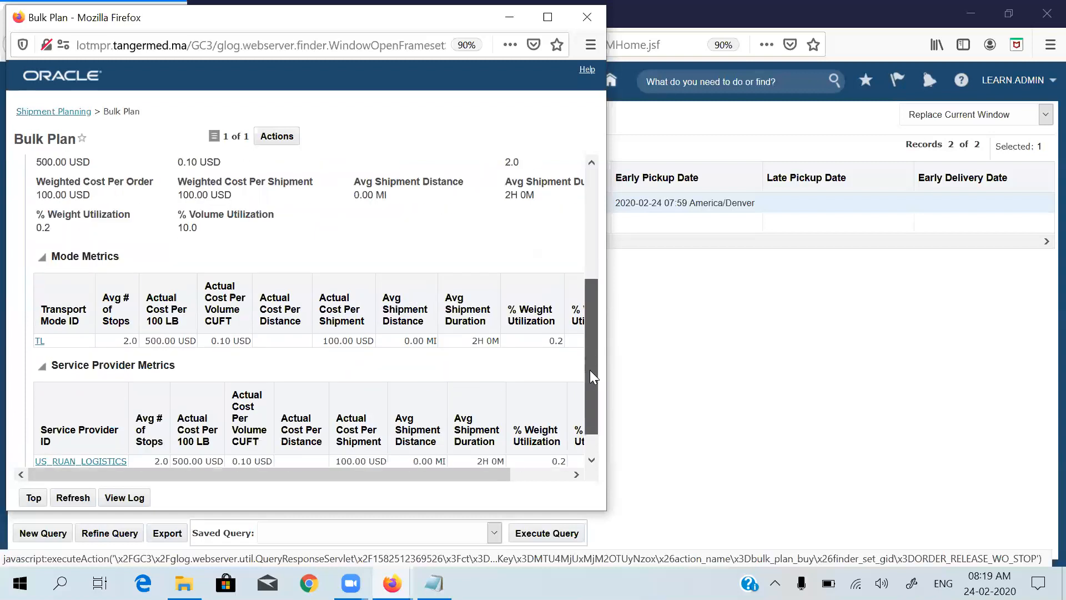
scroll(176, 312, "down", 1)
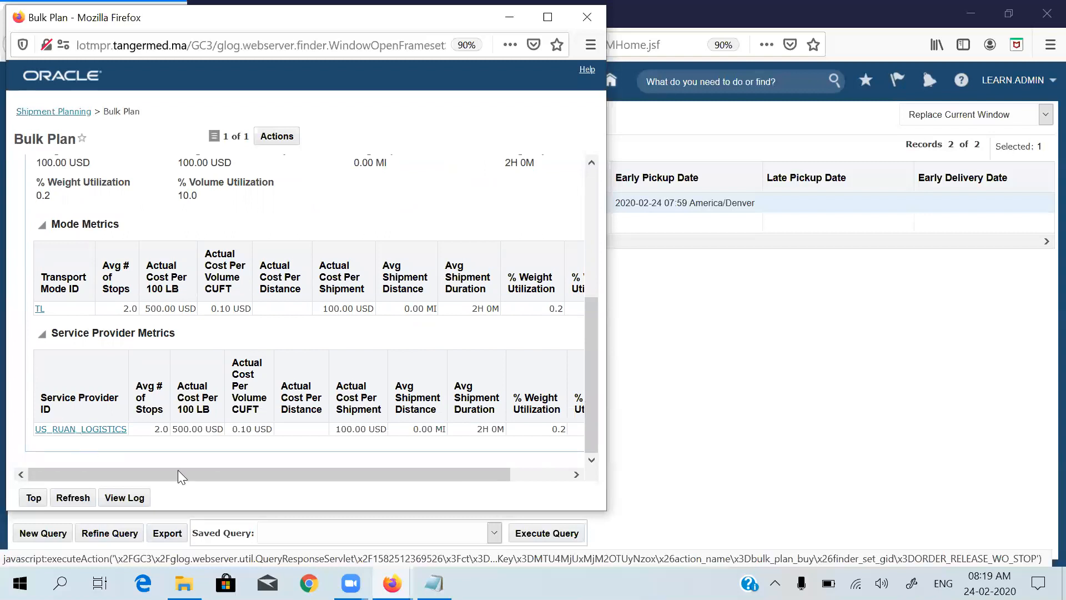
left_click_drag(178, 470, 78, 436)
left_click(586, 167)
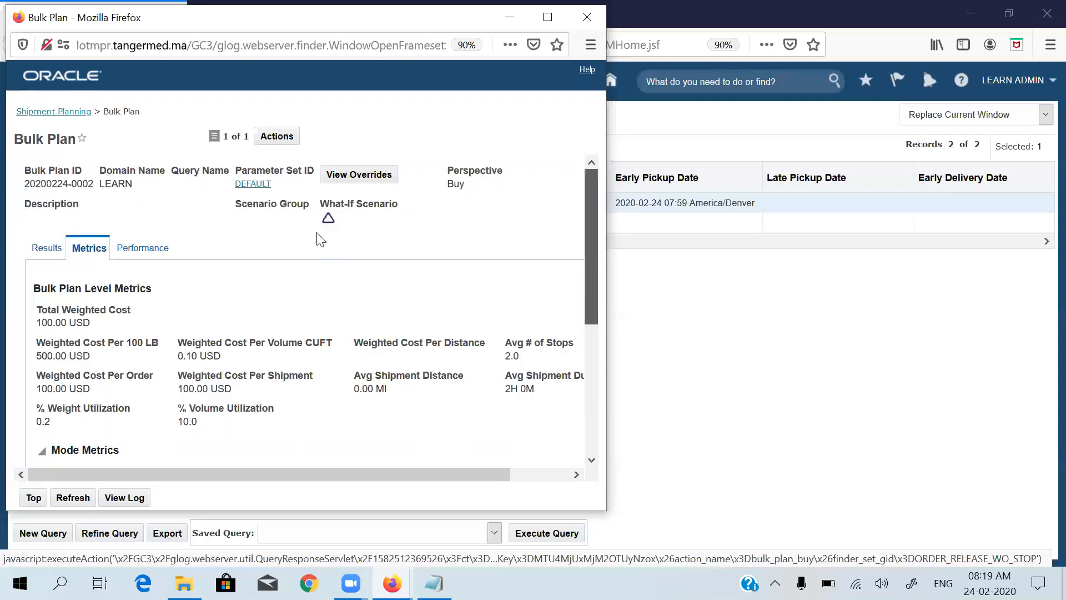
left_click(146, 251)
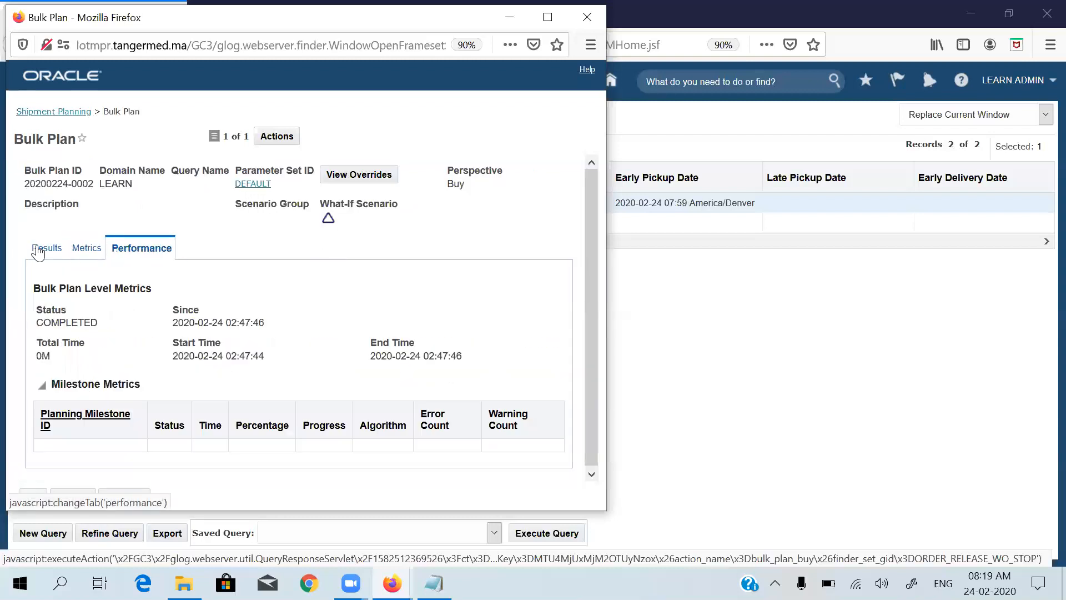
Step: Review the bulk plan's result totals, including the orders that failed to plan, and maximize its window
left_click(38, 253)
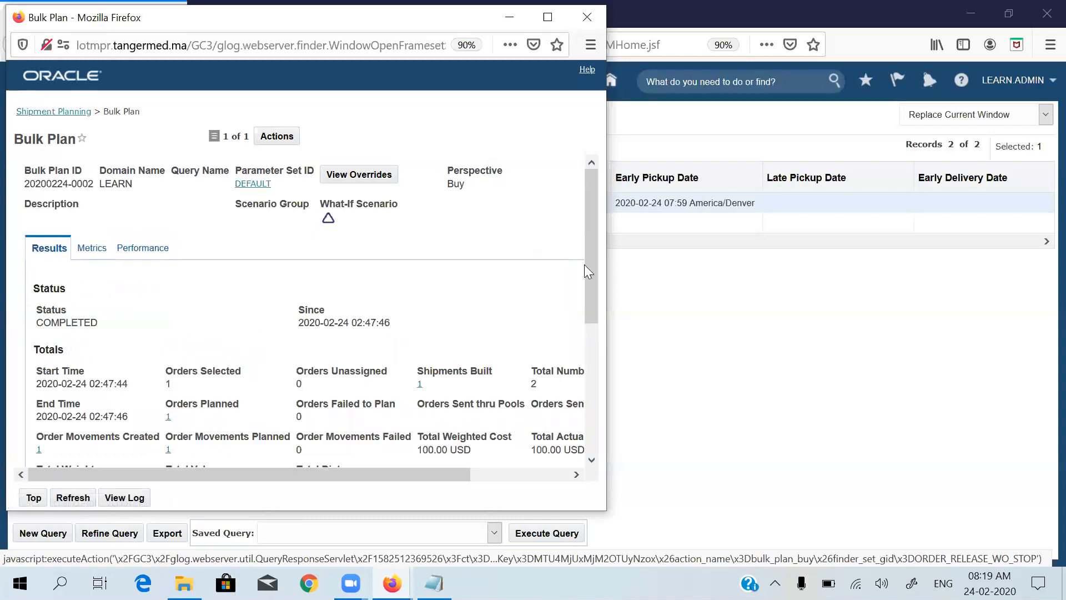
scroll(595, 366, "down", 5)
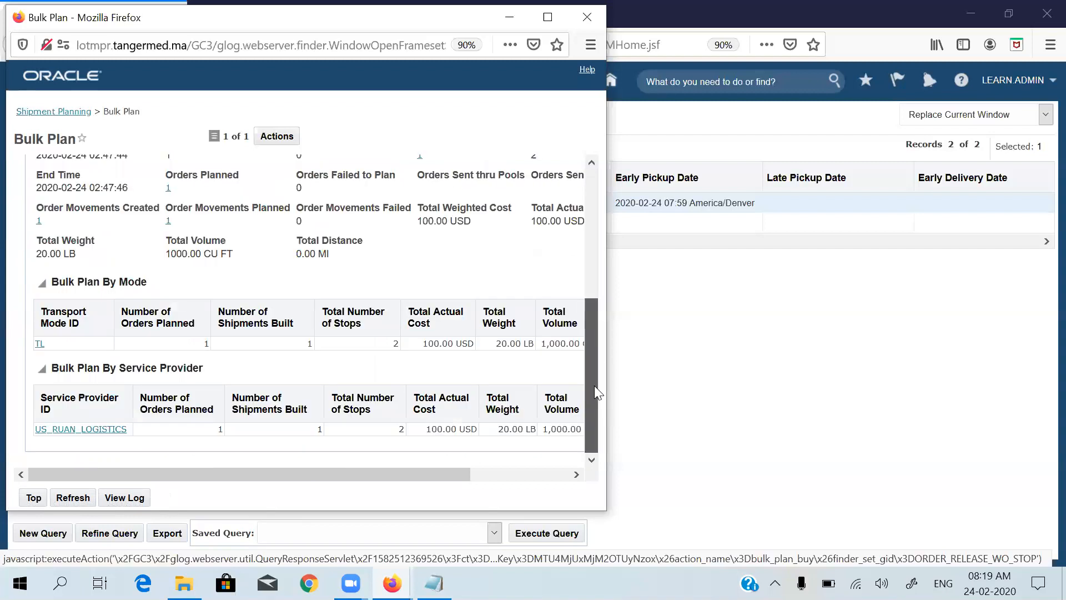
scroll(591, 250, "up", 2)
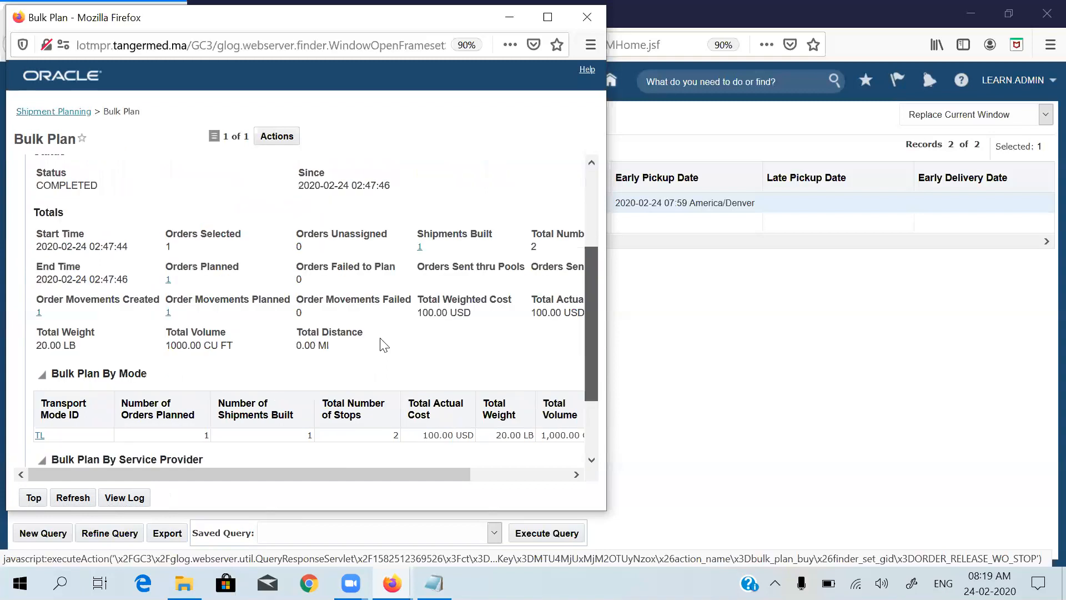
scroll(309, 420, "up", 3)
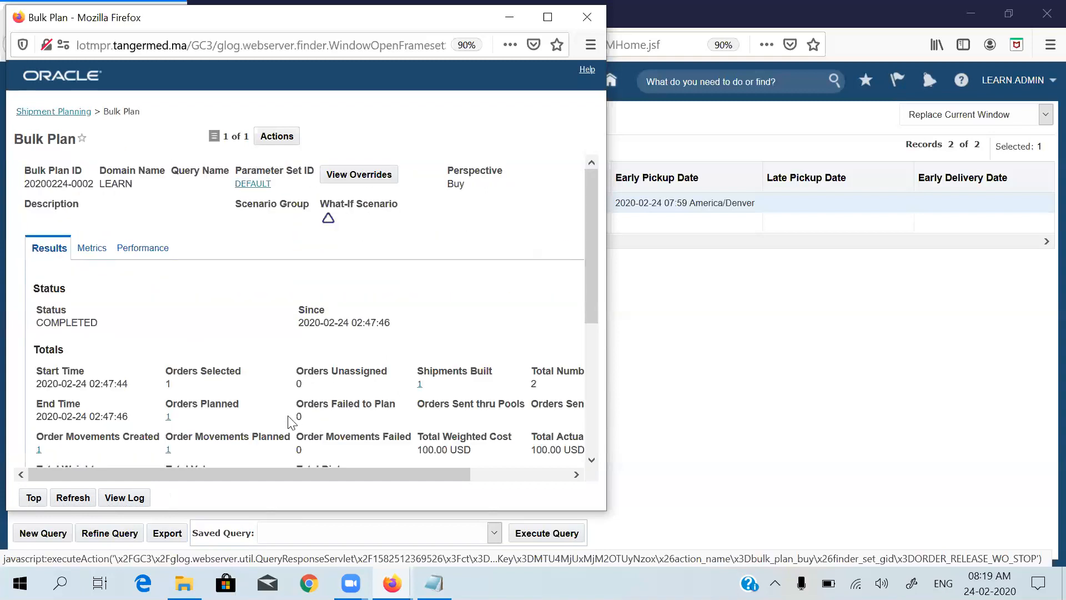
triple_click(288, 418)
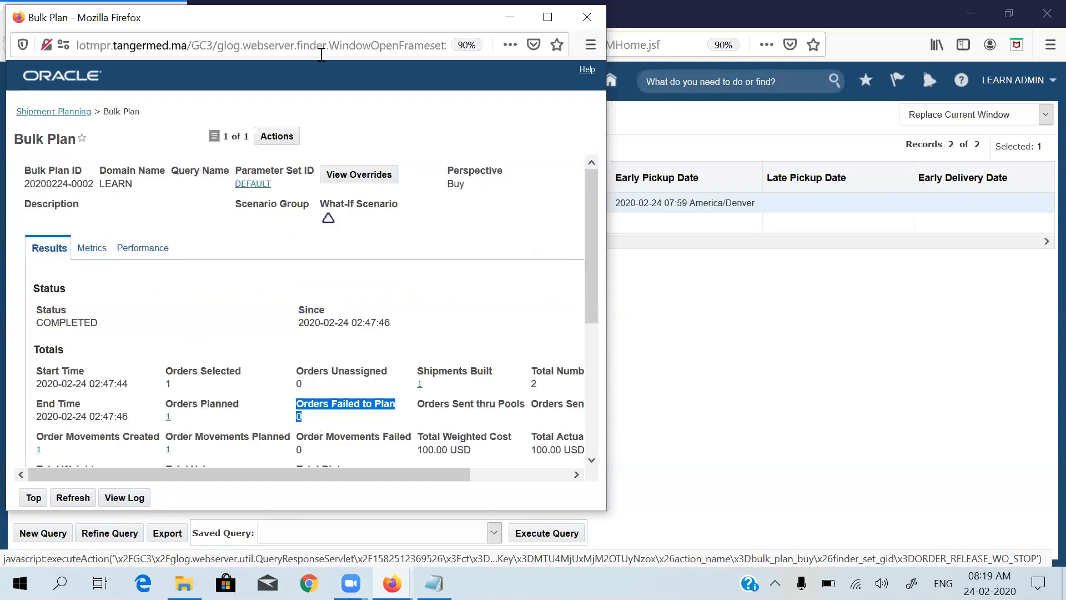
left_click_drag(316, 26, 355, 77)
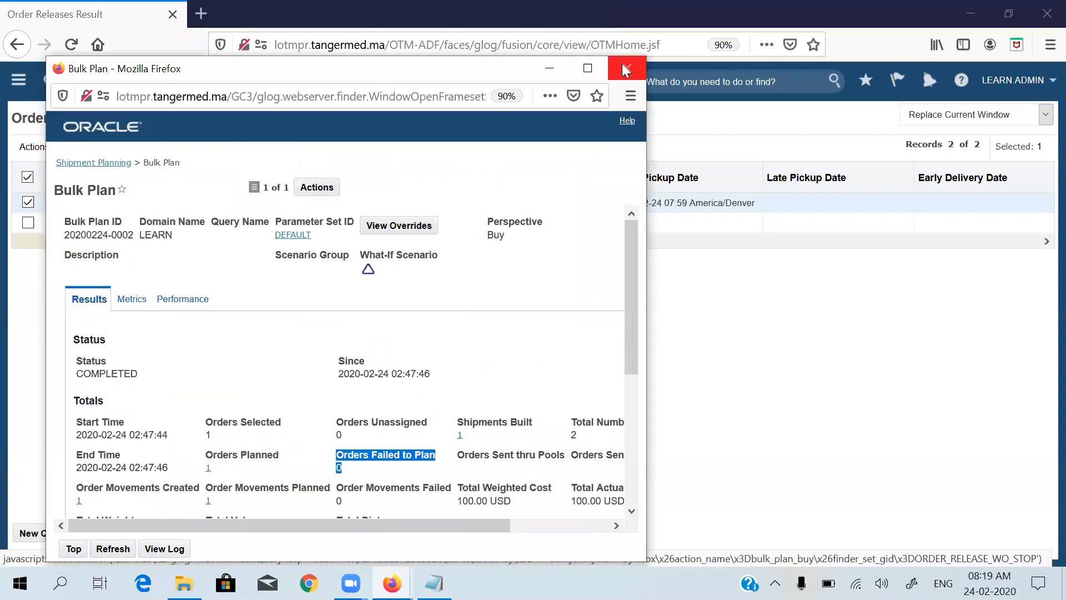
left_click(590, 68)
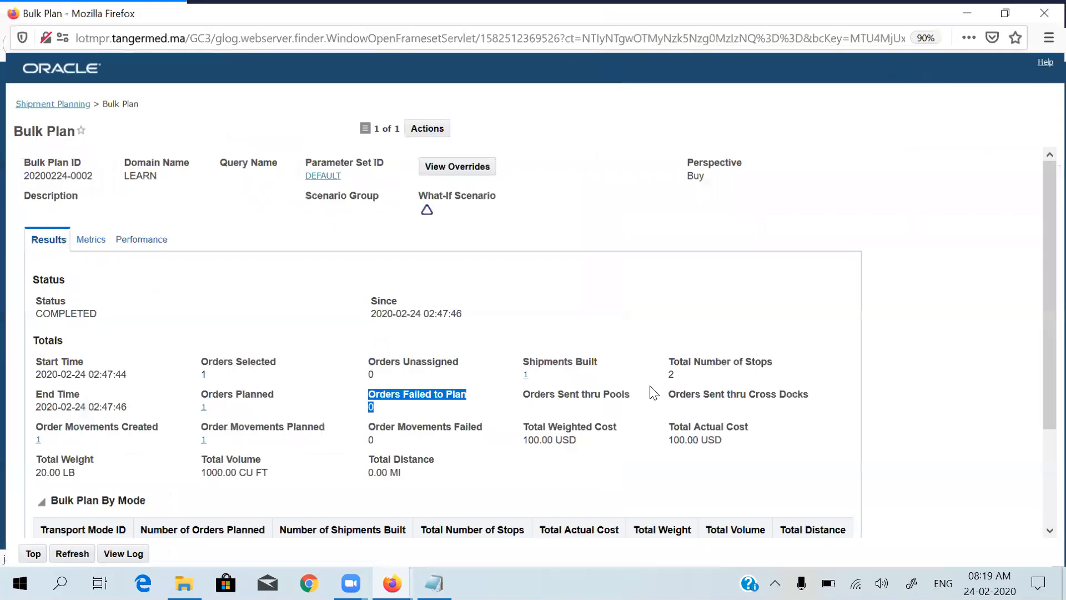
left_click(408, 339)
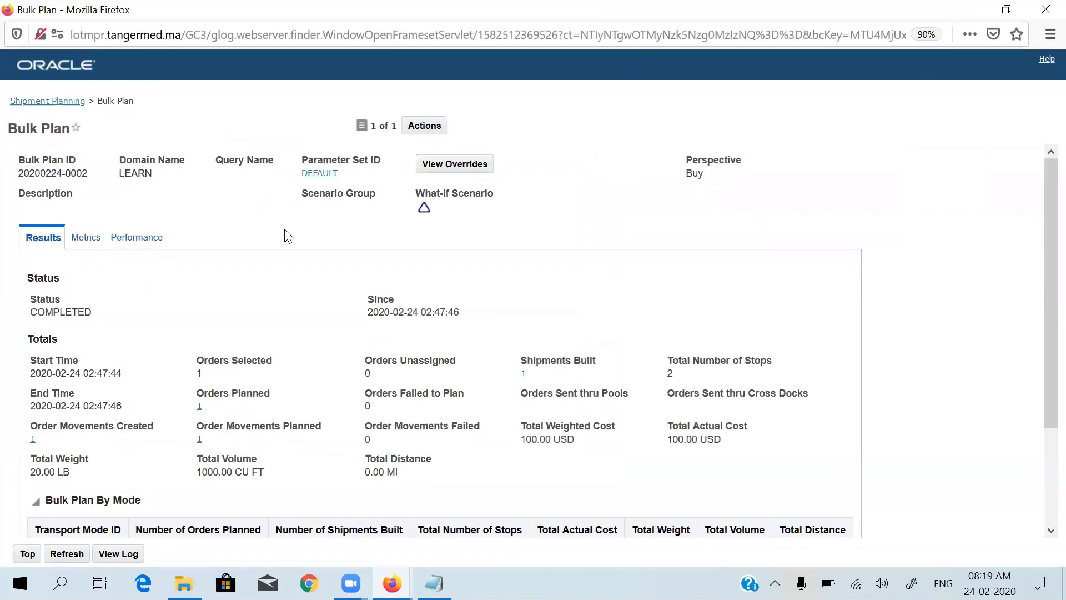
Step: Open the list of buy shipments built by the bulk plan and maximize its window
left_click(524, 374)
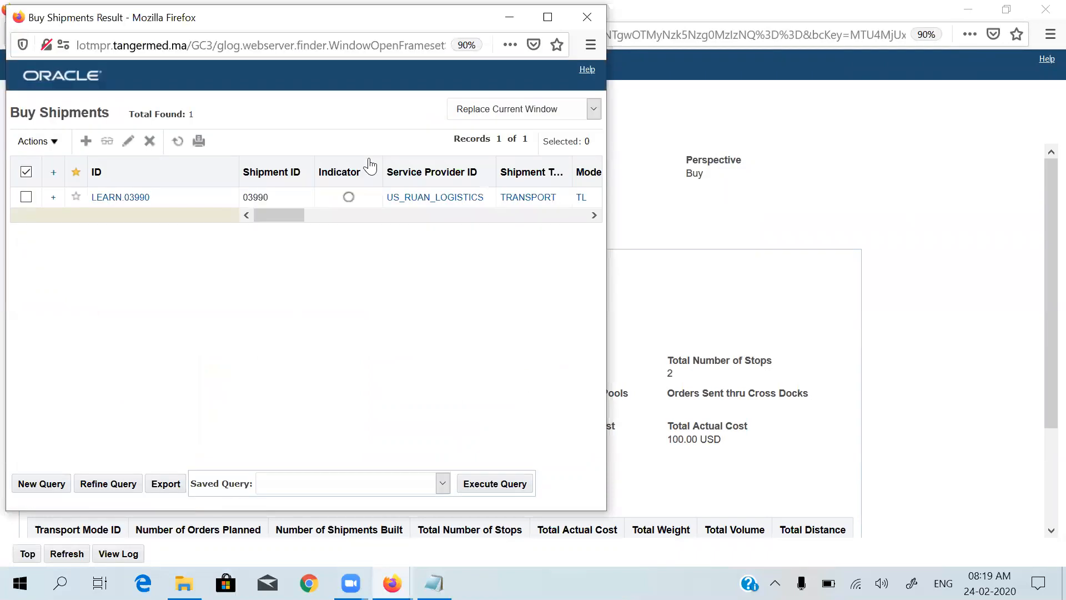
left_click_drag(543, 27, 568, 78)
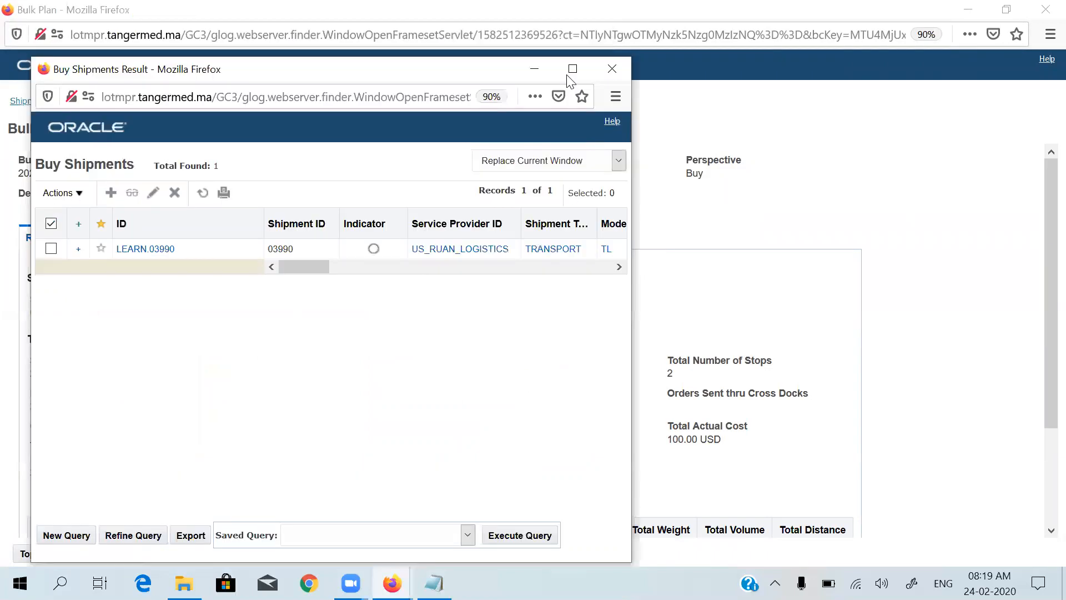
left_click(569, 77)
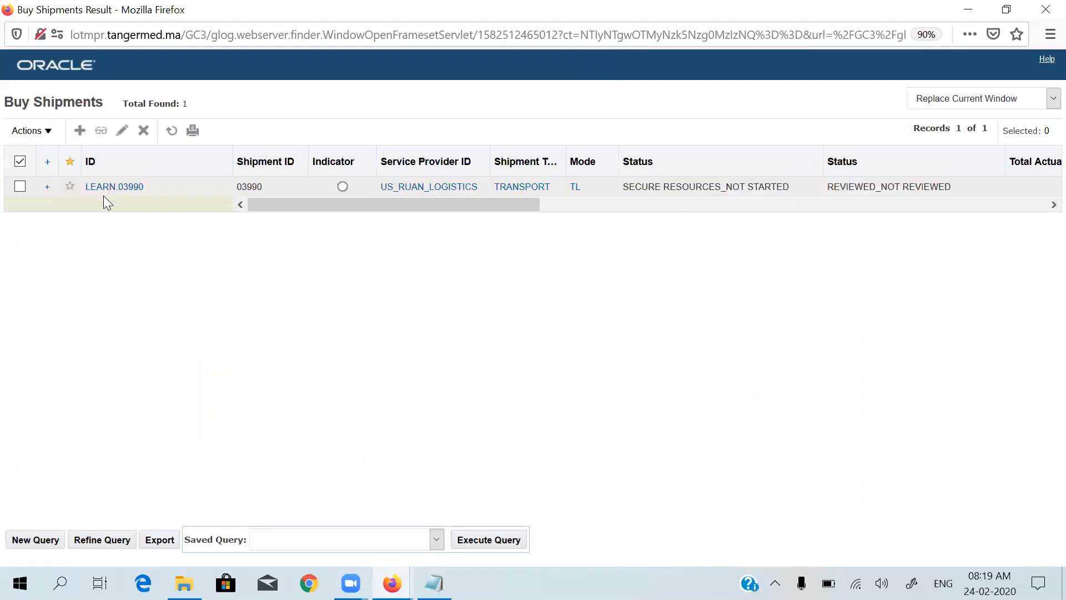
Step: Select the buy shipment built by the bulk plan and review its secure resources and reviewed statuses
left_click(20, 188)
mouse_move(378, 203)
left_mouse_down()
mouse_move(399, 207)
mouse_move(371, 215)
left_mouse_up()
left_click_drag(793, 185, 742, 183)
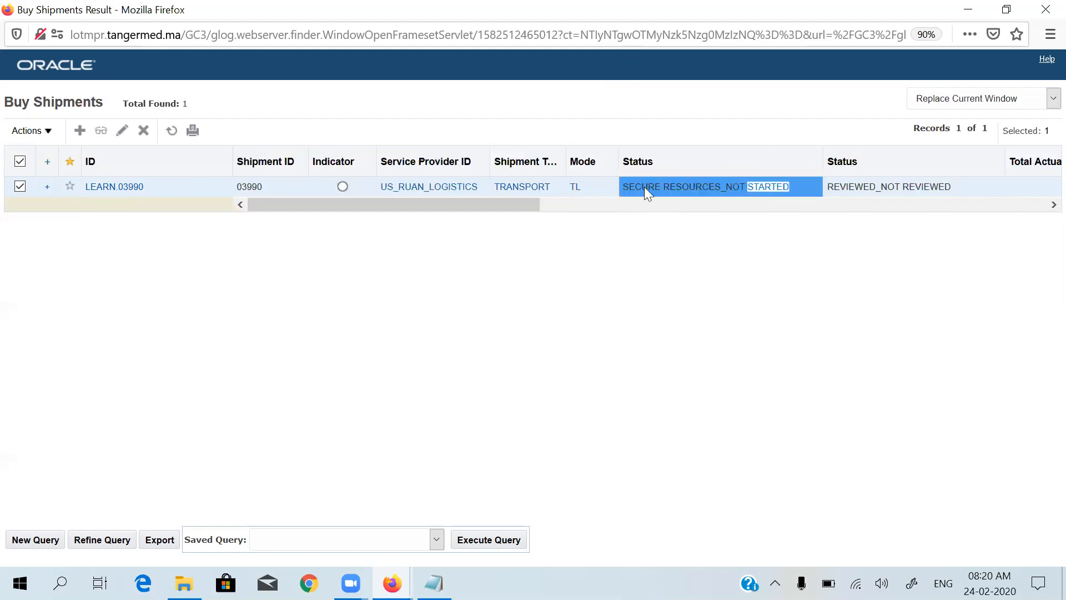
left_click_drag(626, 187, 626, 187)
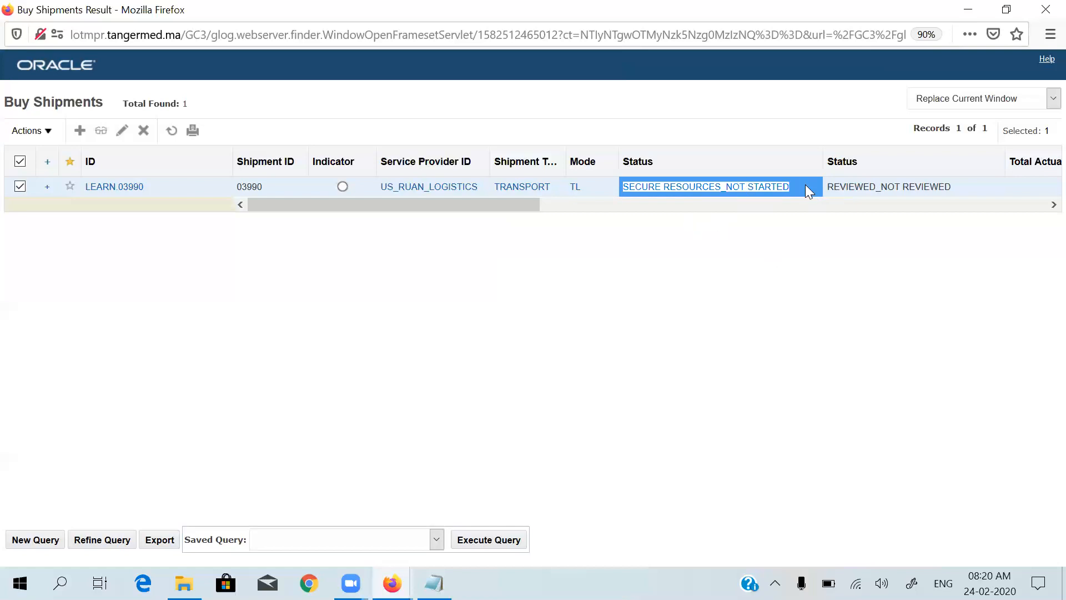
left_click(926, 193)
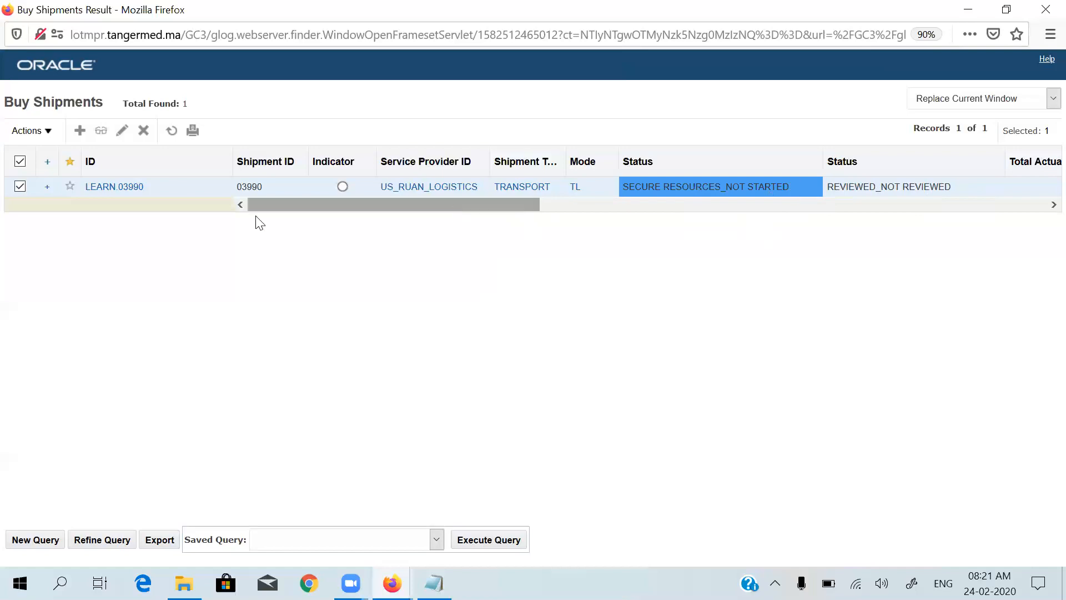
Step: Open the selected buy shipment for editing and examine its equipment group and stops
left_click(121, 133)
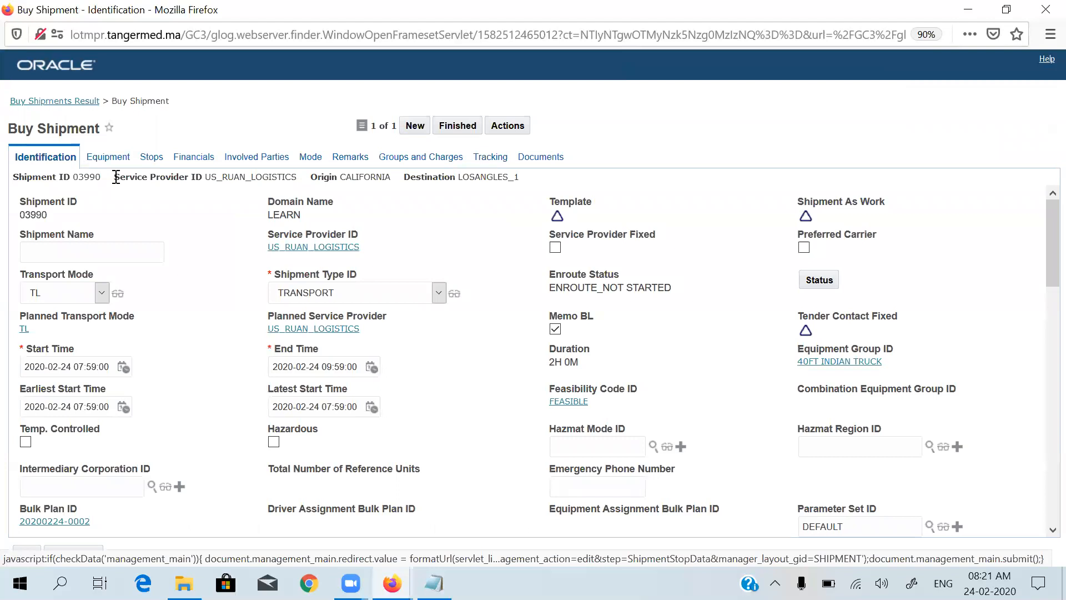
left_click(120, 159)
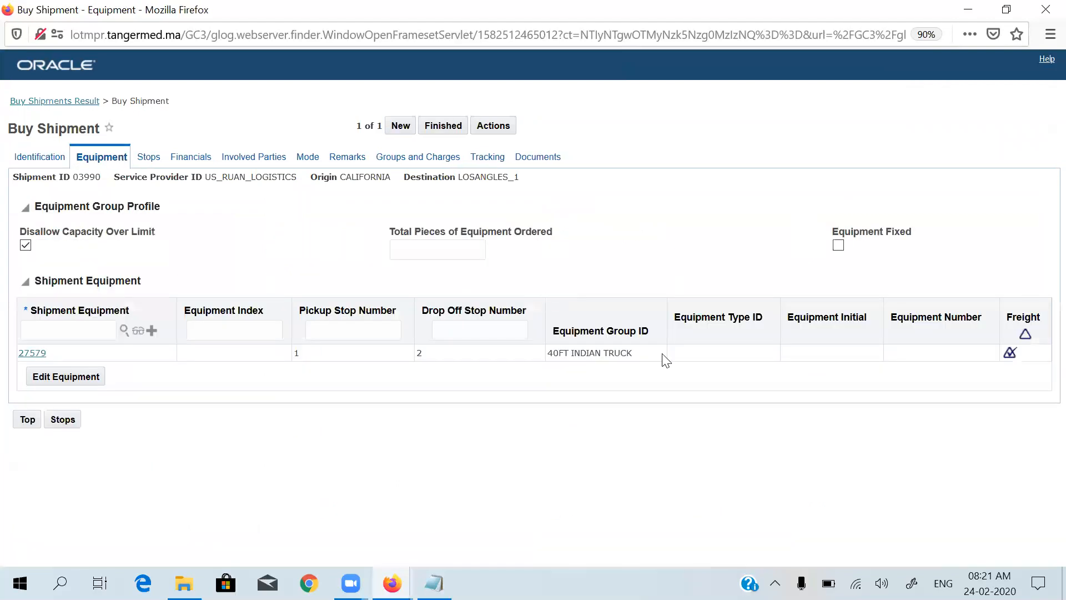
triple_click(545, 361)
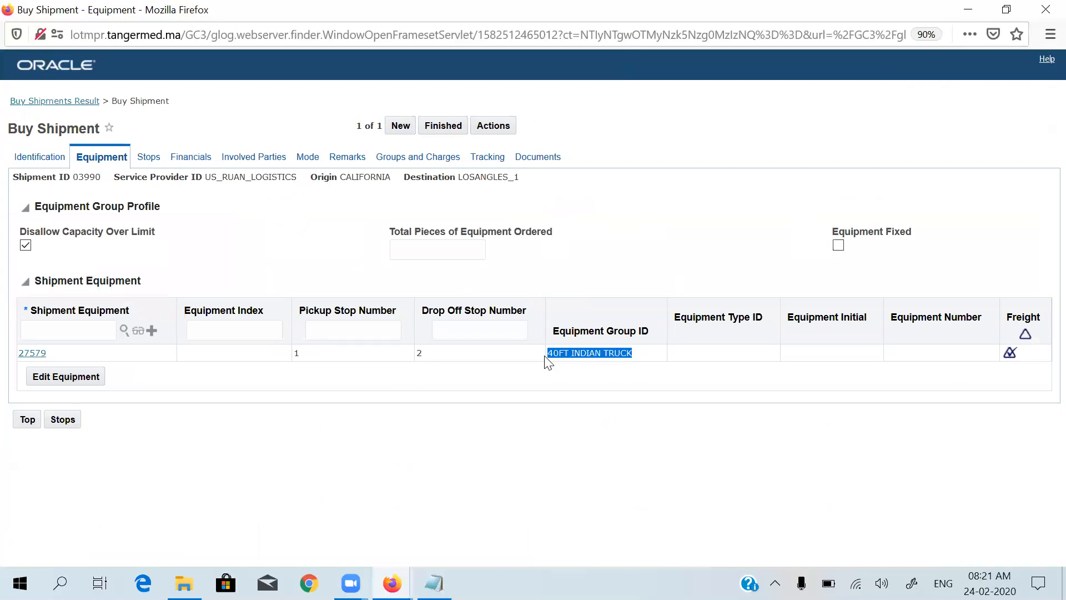
left_click(150, 158)
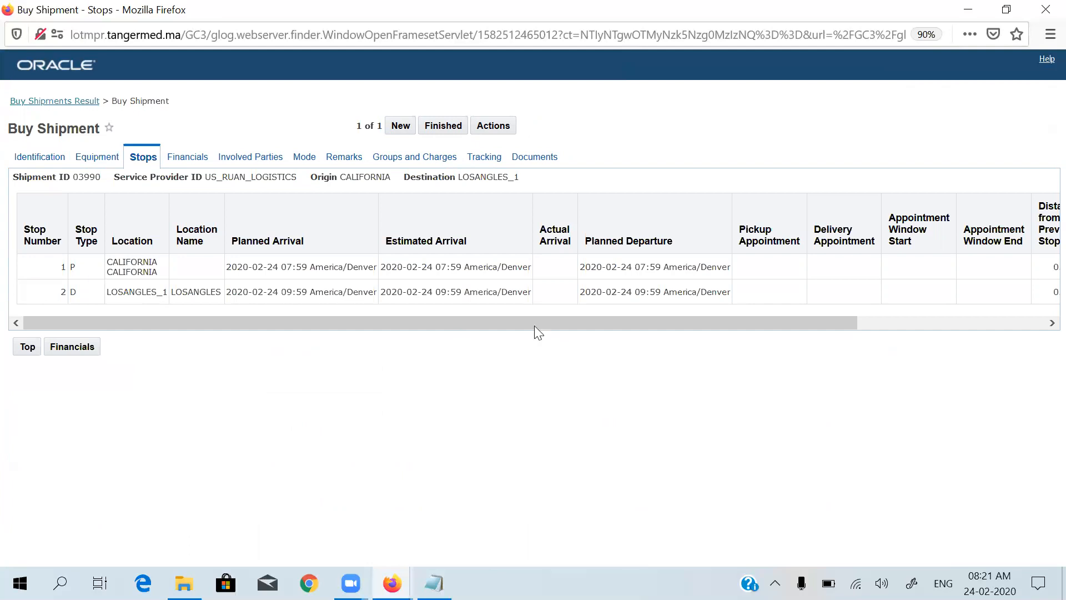
Step: Review the shipment's financials, costs and involved parties, then finish and return to the buy shipments results
left_click(81, 357)
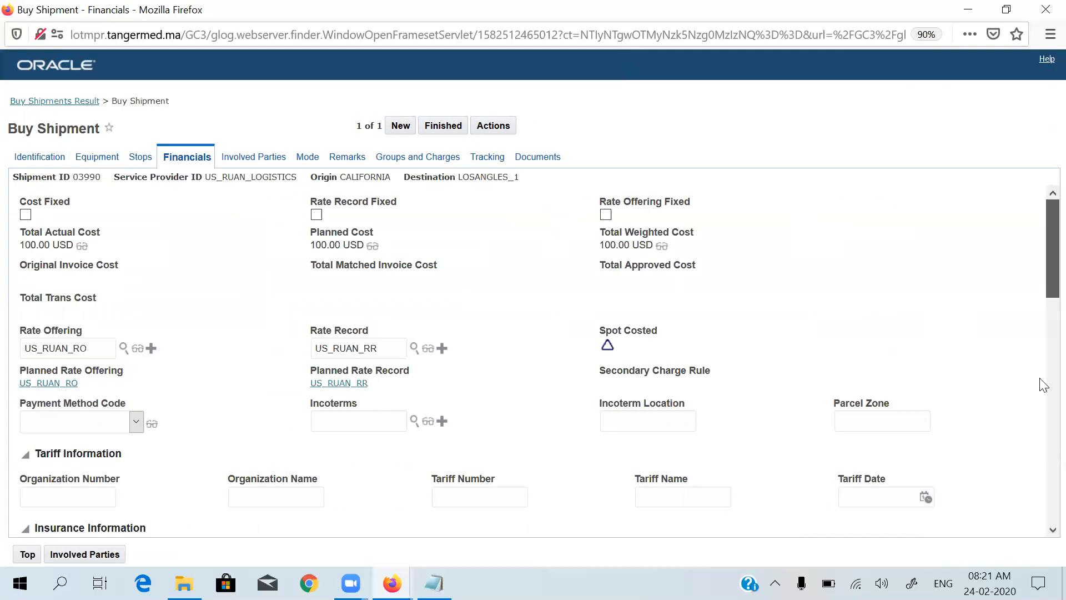
scroll(1043, 385, "down", 6)
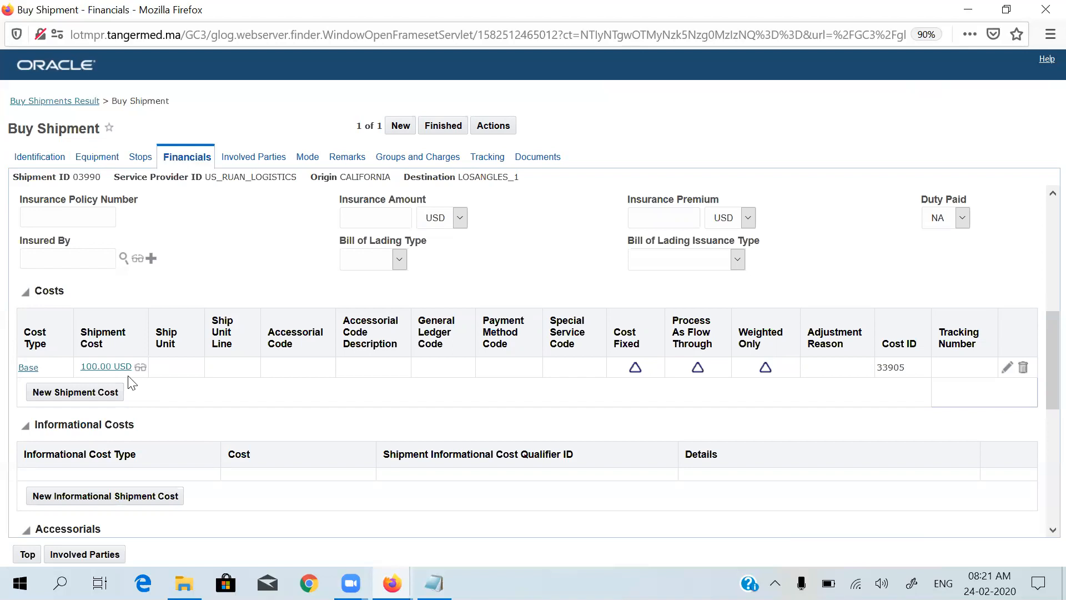
left_click(84, 555)
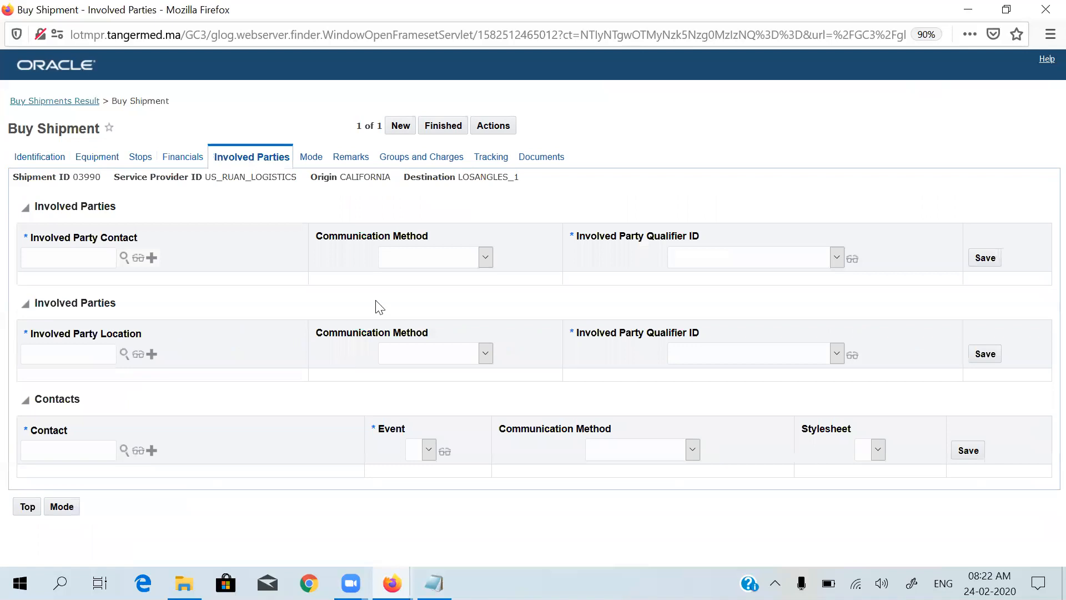
left_click(445, 127)
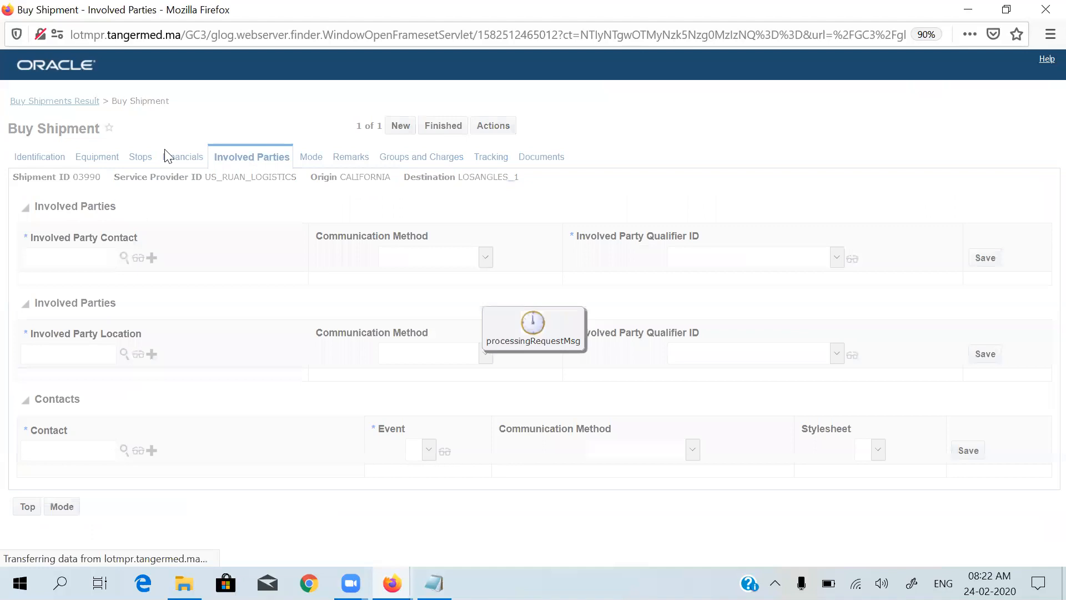
left_click(51, 103)
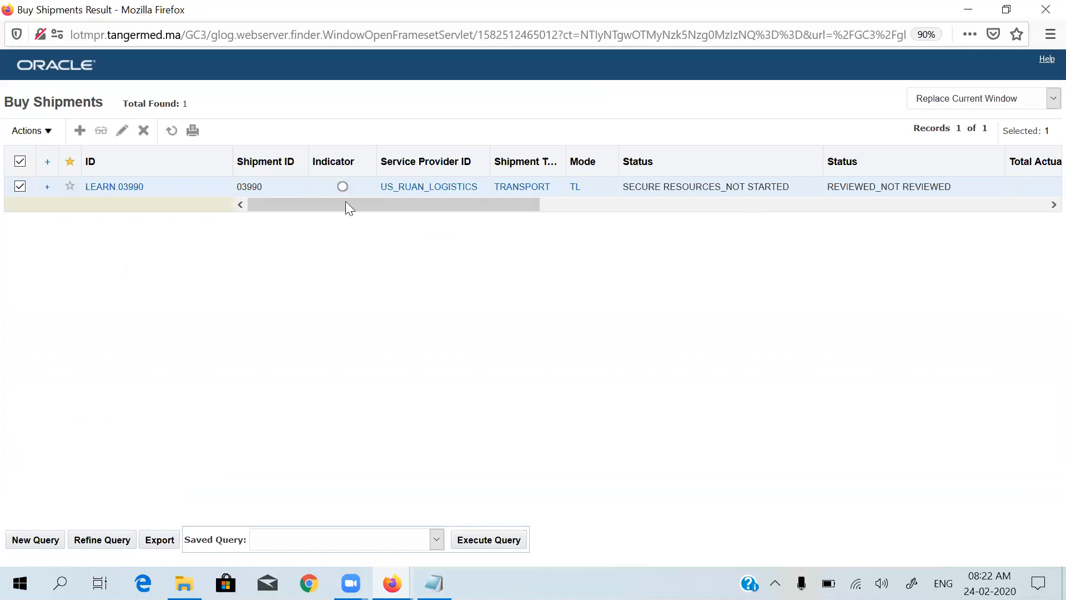
Step: Run the Secure Resources tender action on the selected shipment, check the communication method used and close the result window
left_click(52, 143)
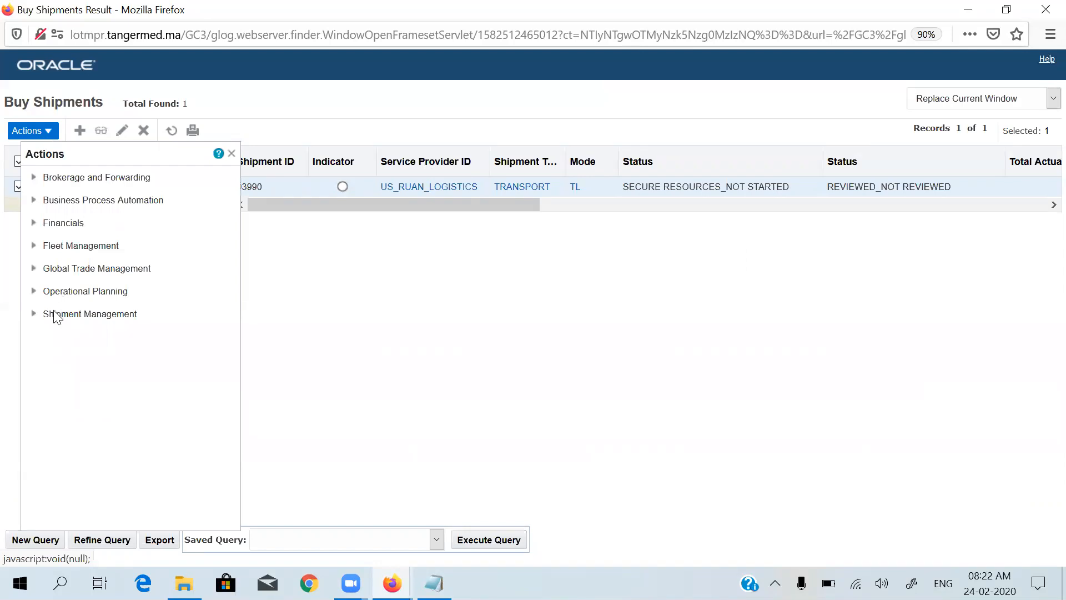
left_click(158, 323)
scroll(233, 311, "down", 1)
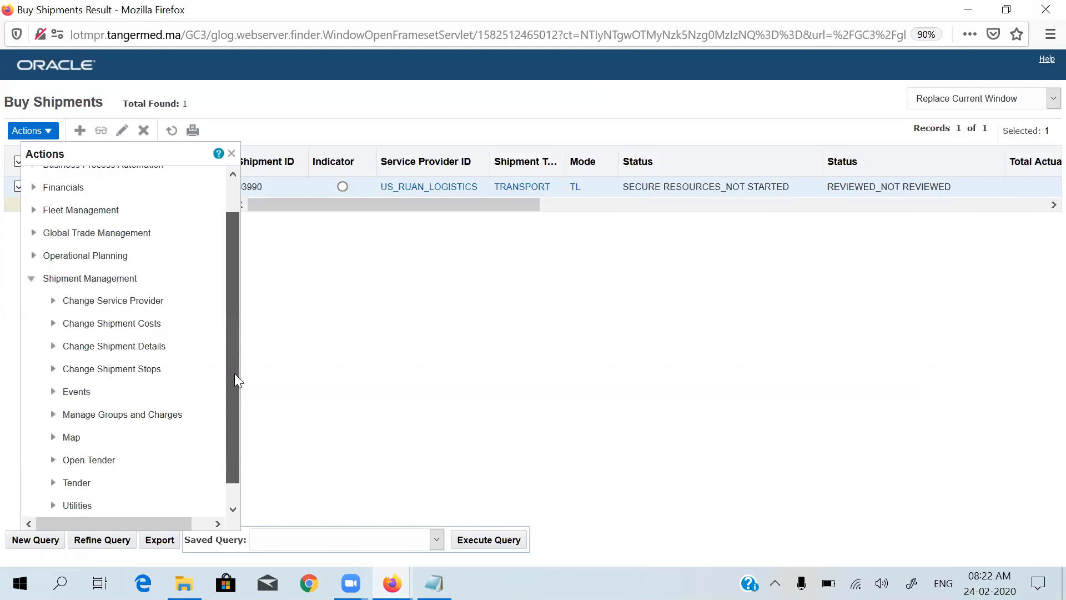
scroll(108, 442, "down", 1)
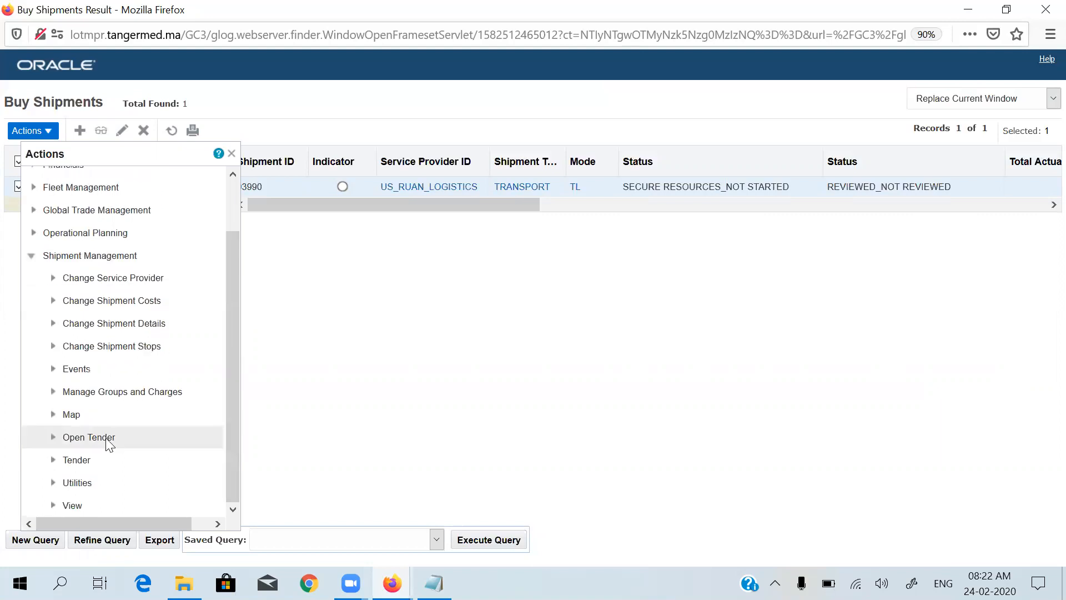
left_click(86, 459)
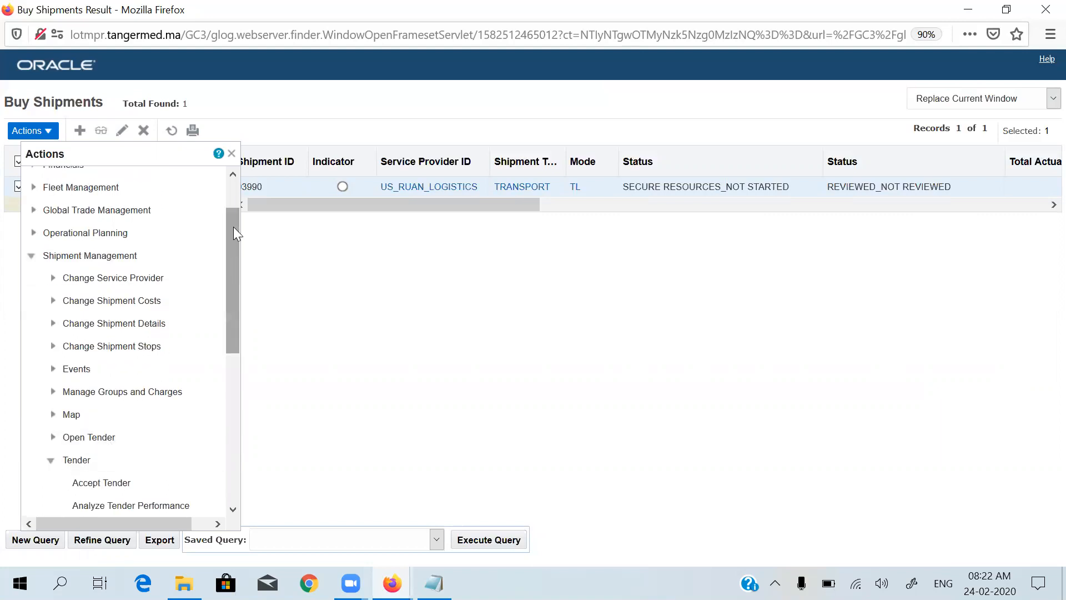
scroll(233, 227, "up", 3)
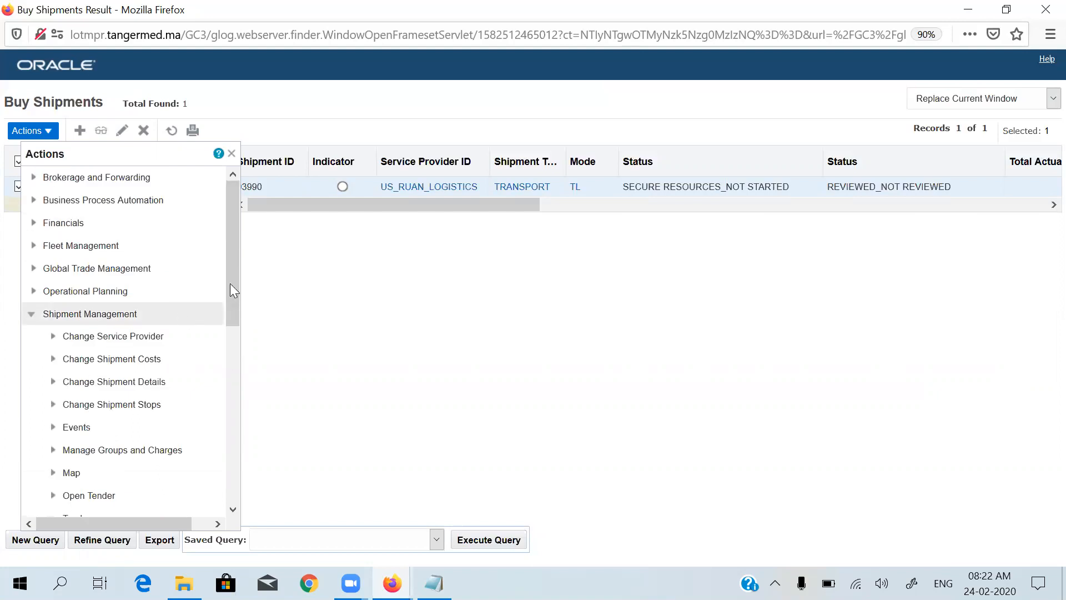
scroll(234, 358, "down", 3)
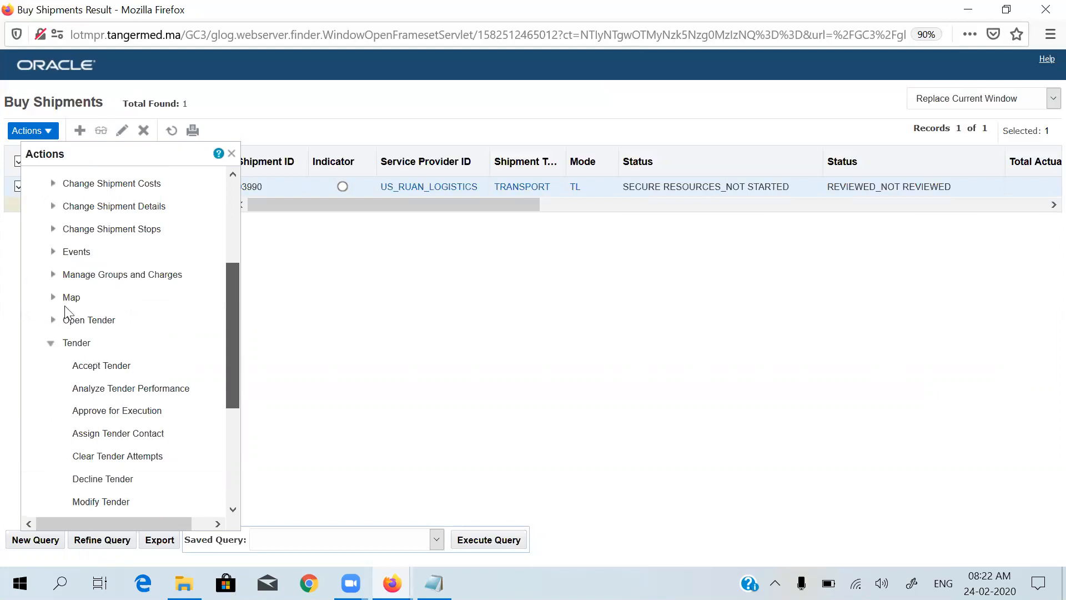
scroll(74, 299, "down", 1)
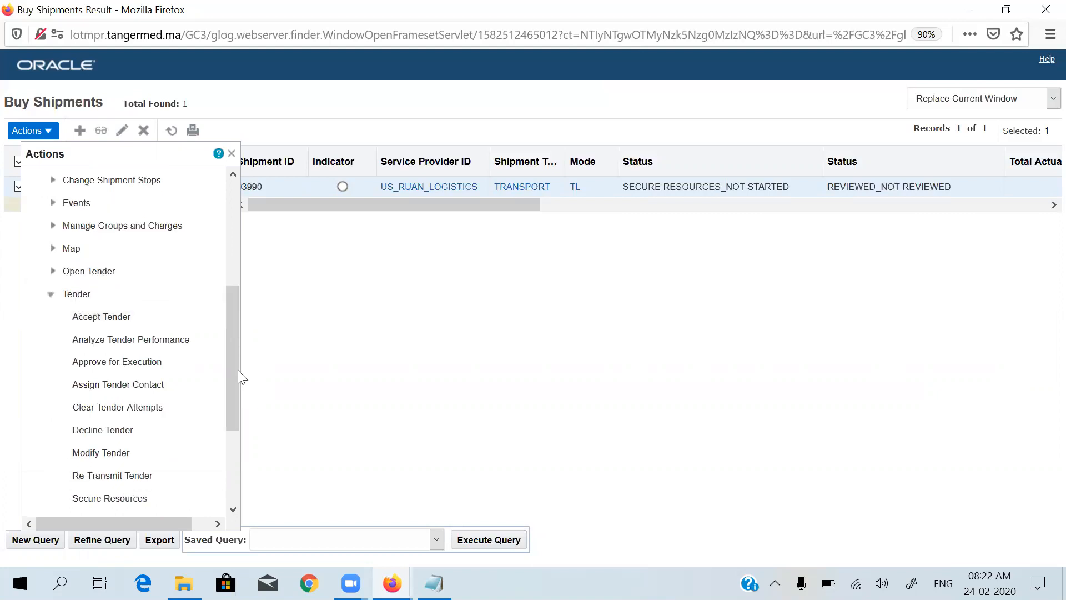
scroll(238, 377, "down", 3)
scroll(121, 402, "down", 2)
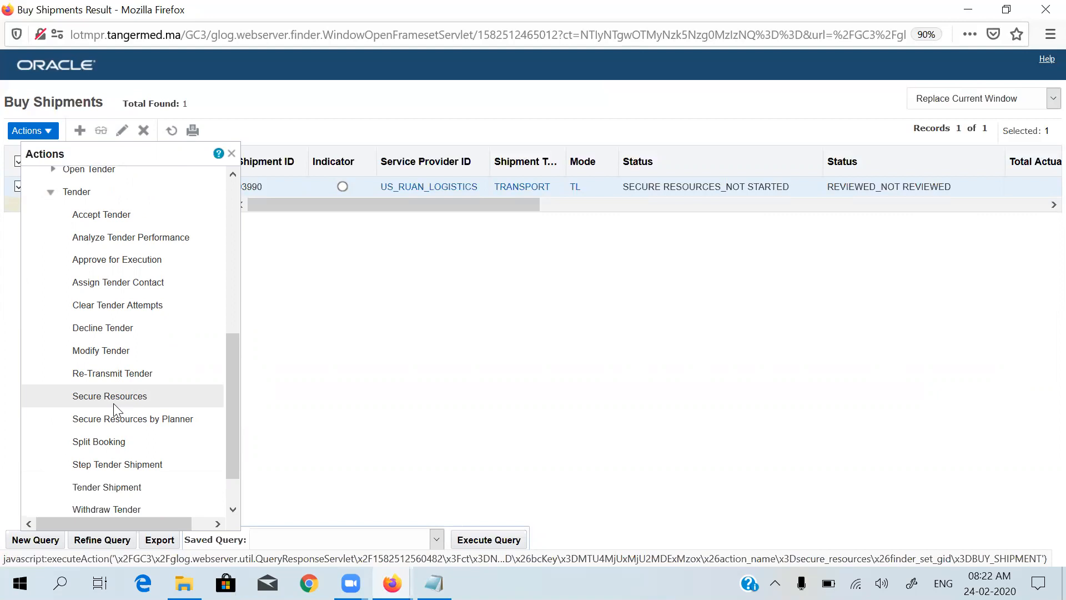
left_click(113, 403)
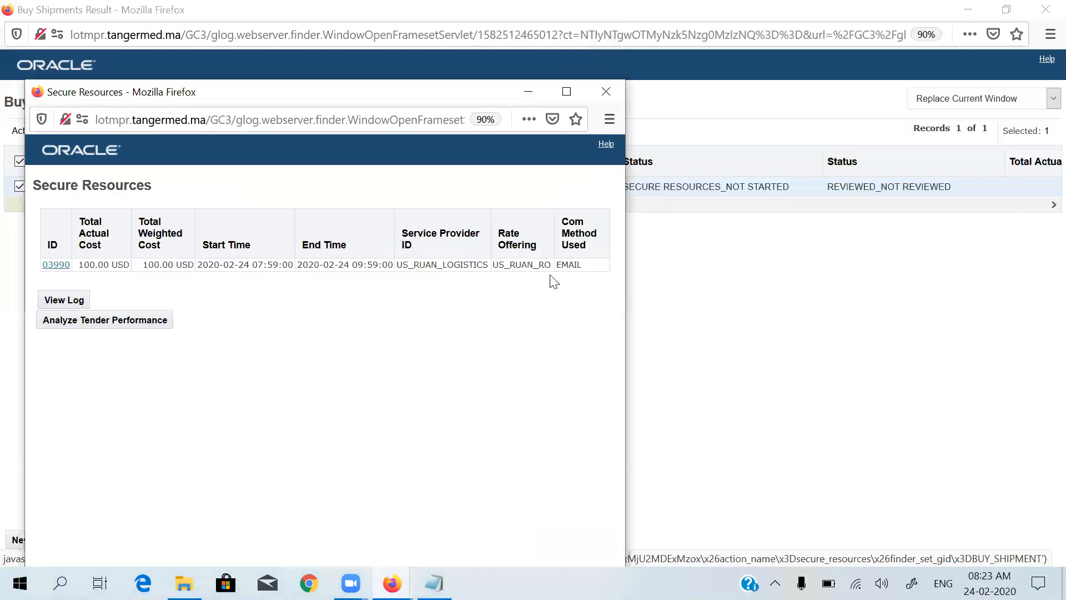
double_click(554, 268)
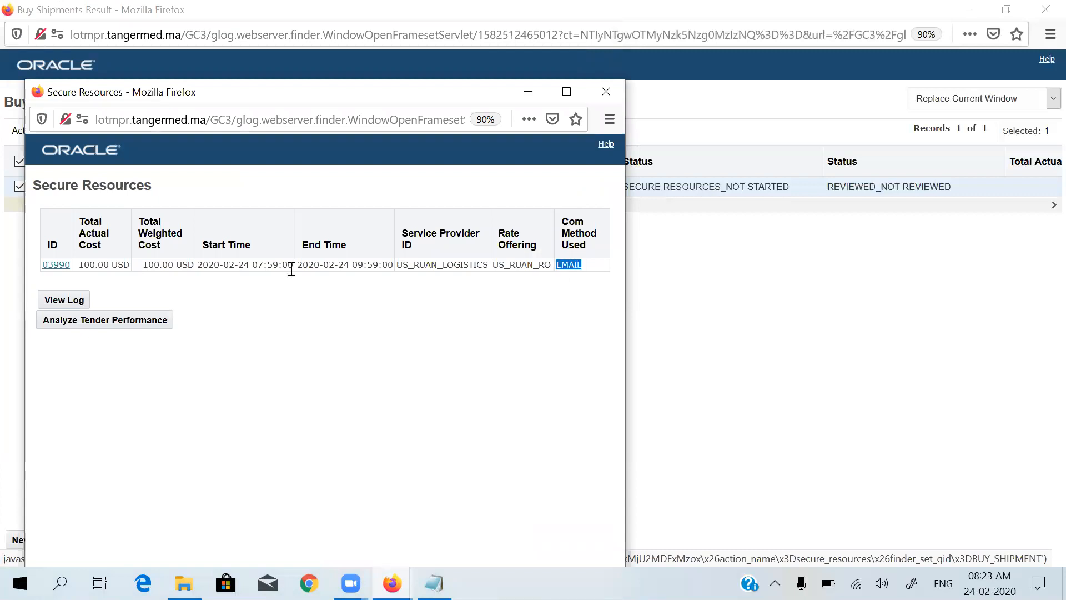
left_click(606, 91)
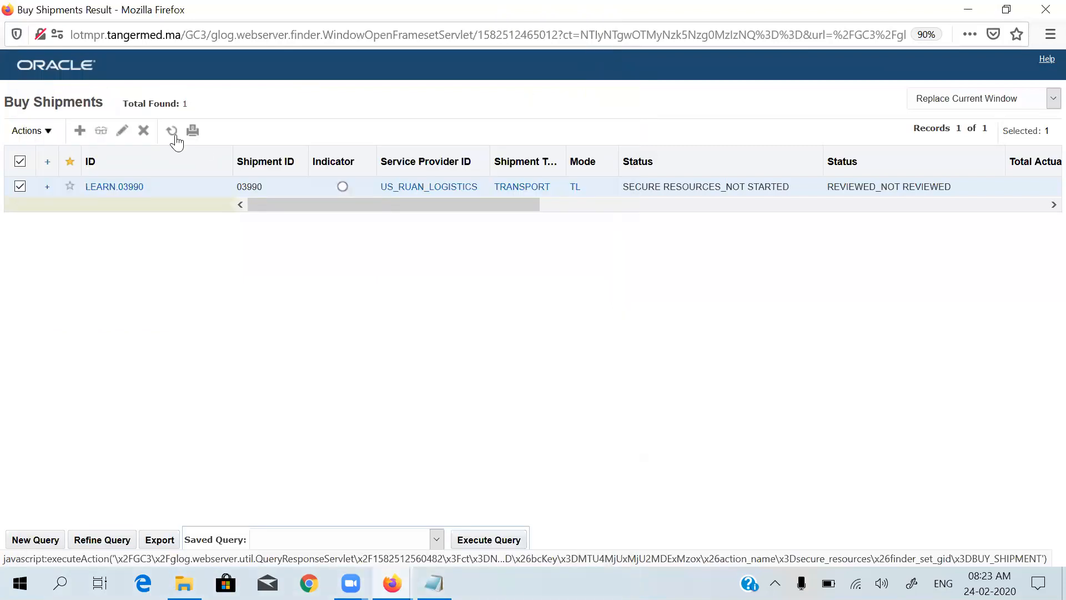
Step: Rerun the buy shipments query, accepting the loss of selected rows, and check the shipment's secure resources status
left_click(172, 131)
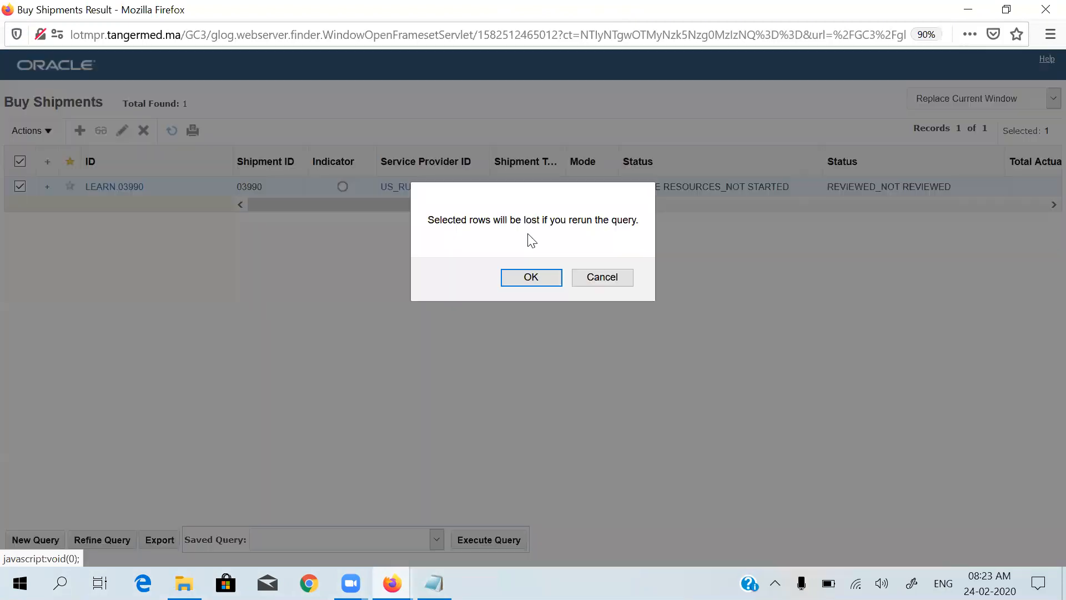
left_click(520, 278)
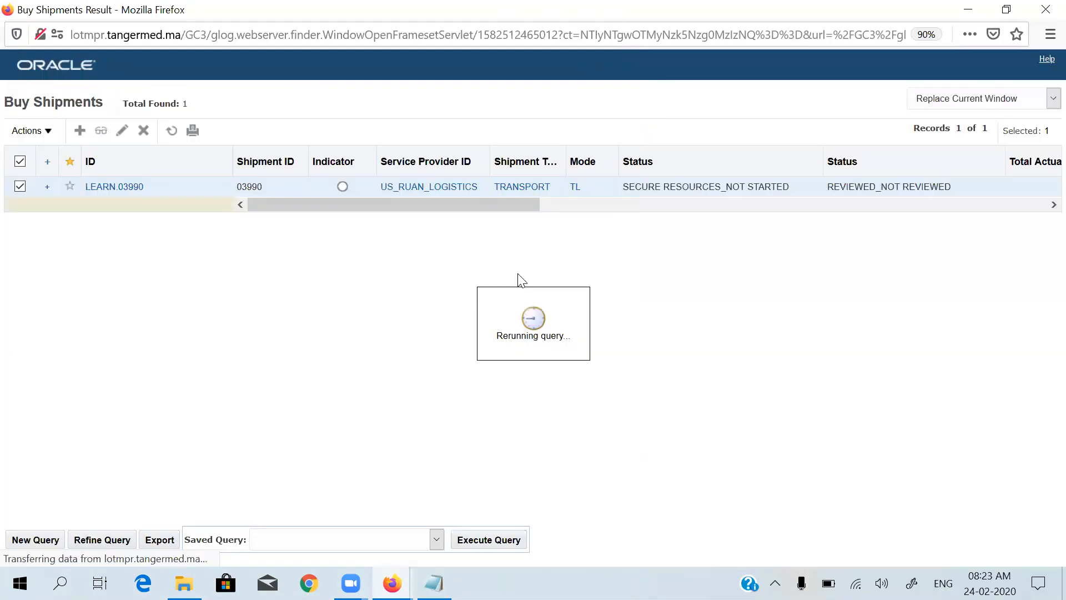
left_click_drag(780, 186, 622, 180)
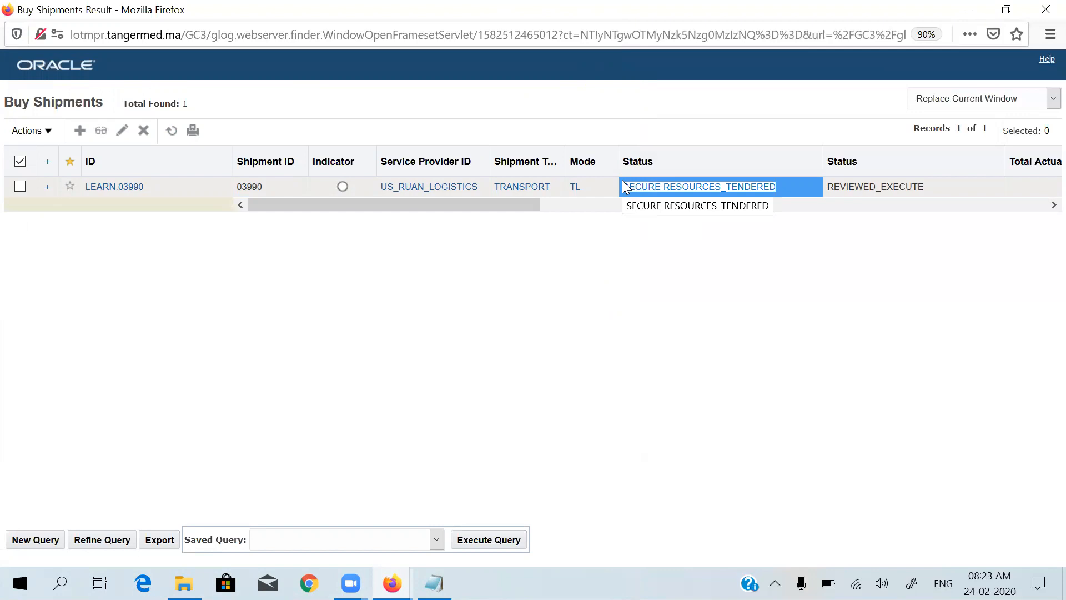
left_click(791, 196)
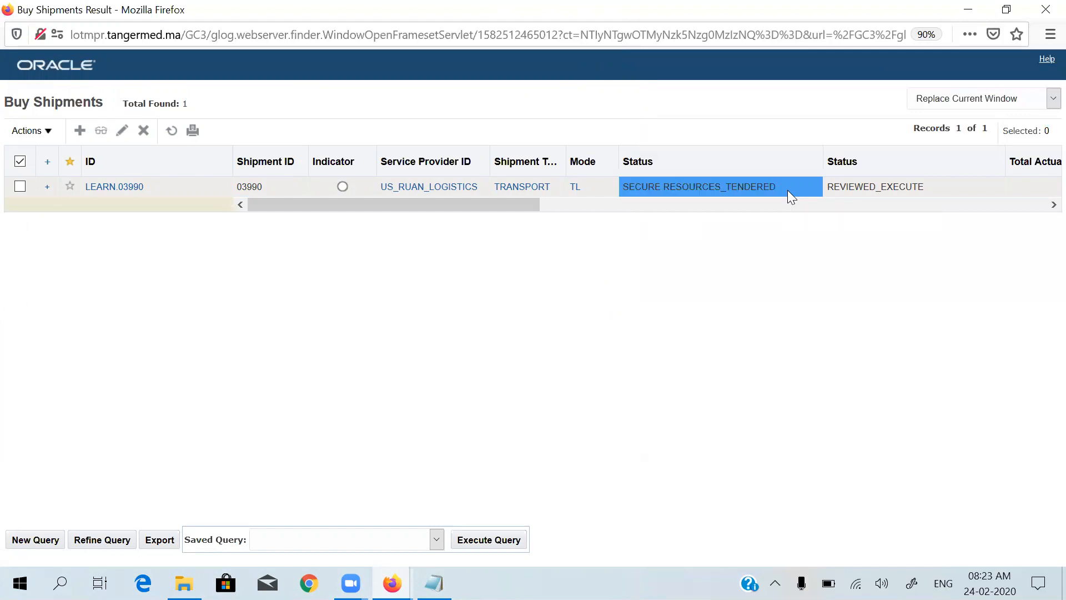
Step: Select the buy shipment again and look through its available tender actions, including Secure Resources, before closing the action list
left_click(19, 188)
left_click(46, 137)
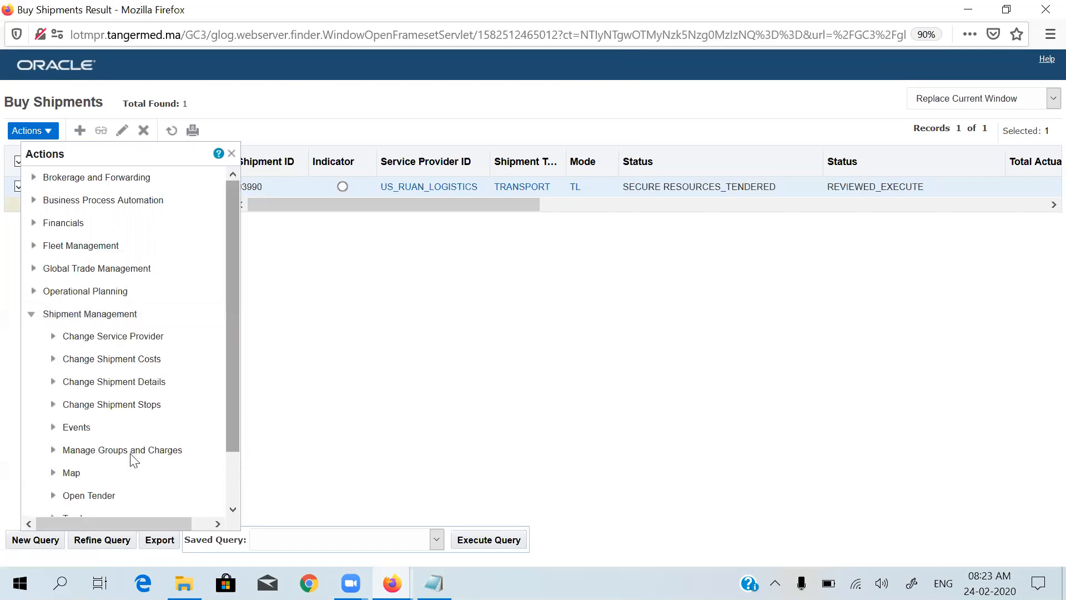
scroll(130, 454, "down", 2)
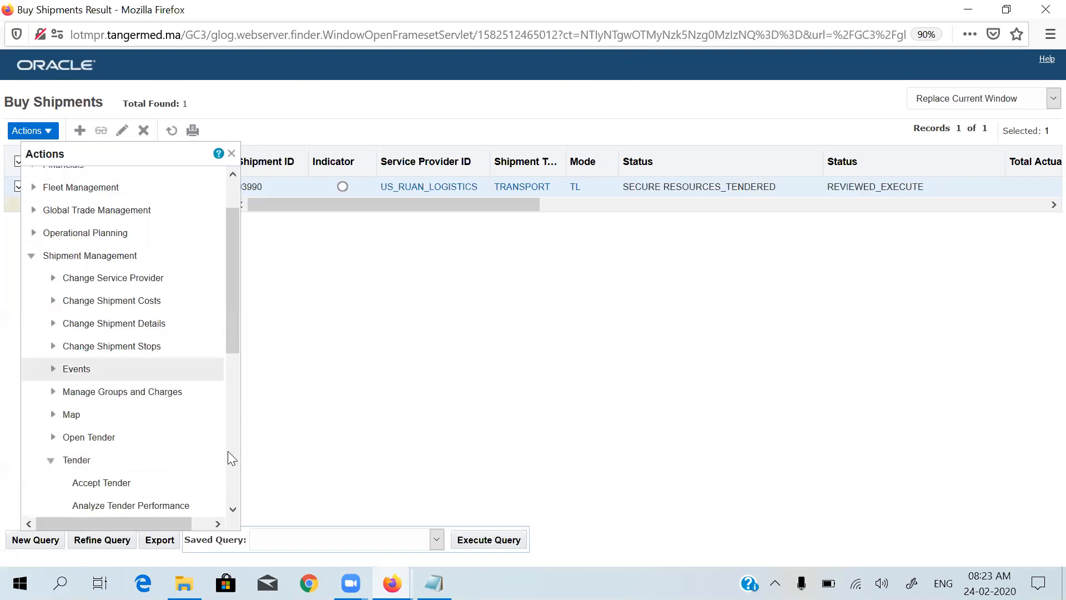
scroll(194, 438, "down", 4)
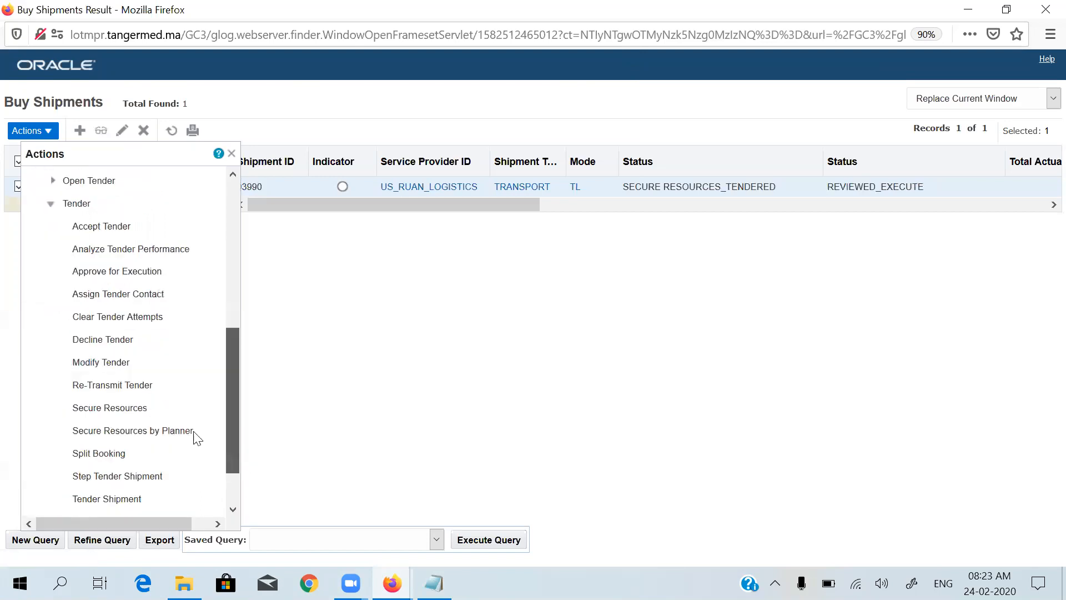
left_click(126, 408)
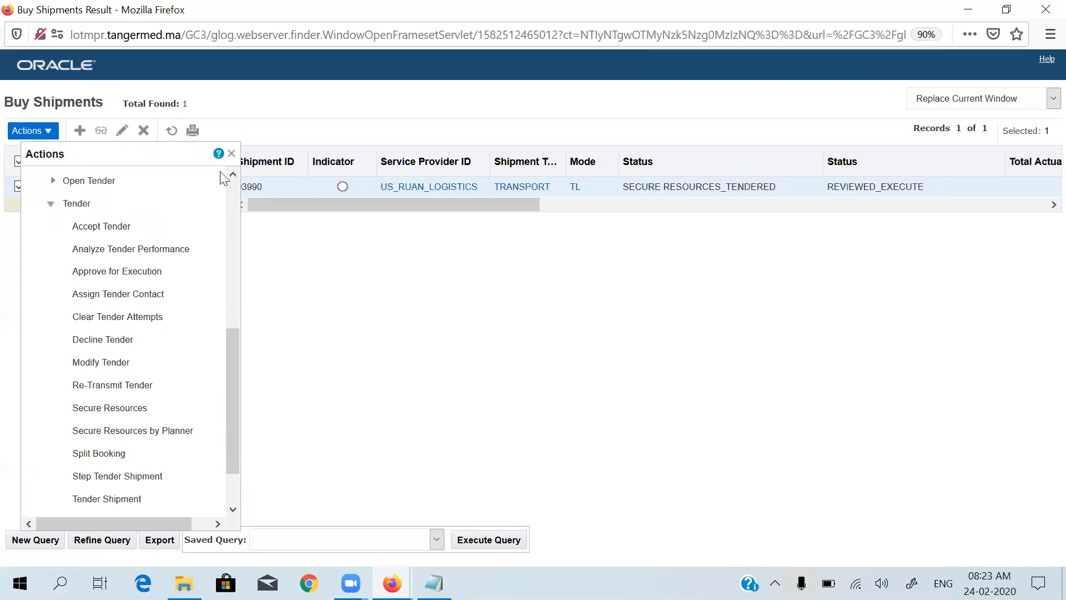
left_click(232, 152)
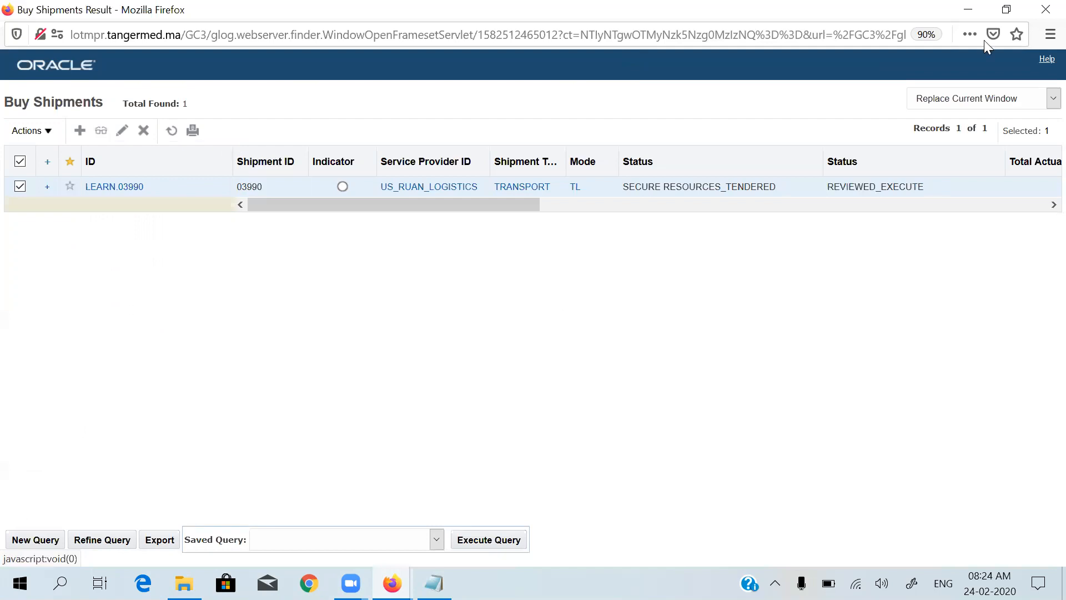
Step: Close the shipment results and bulk plan windows, then check the planning status of both order releases
left_click(1045, 10)
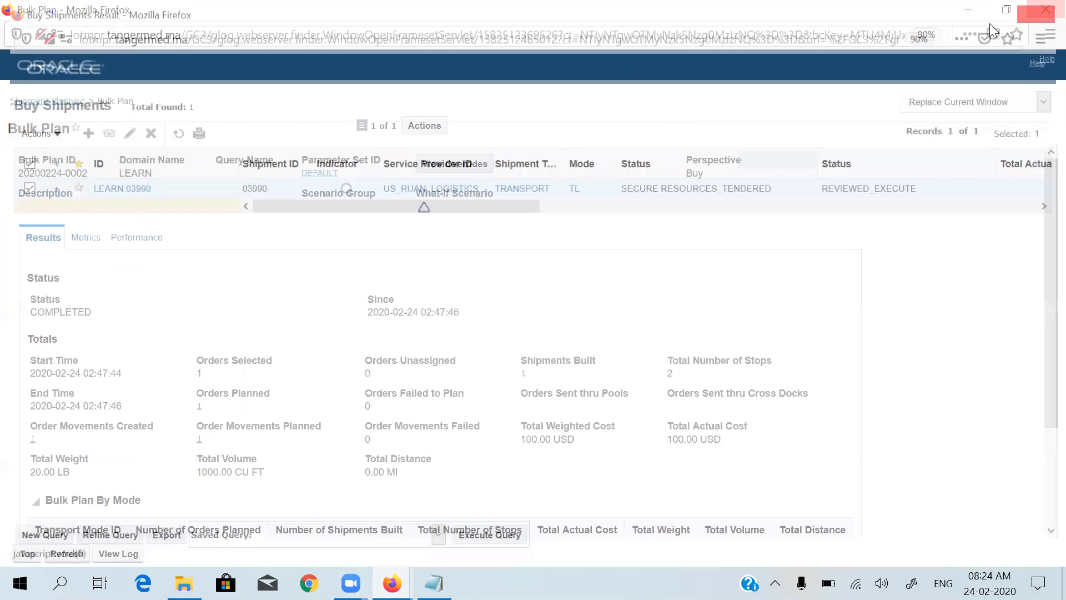
key("ctrl+w")
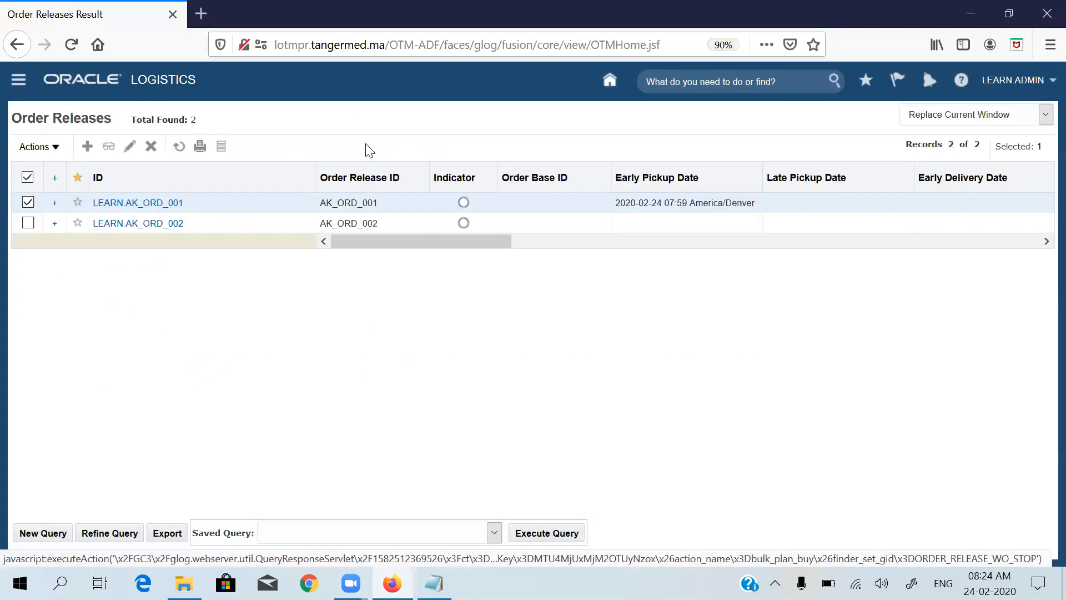
left_click(27, 225)
left_click_drag(481, 242, 575, 239)
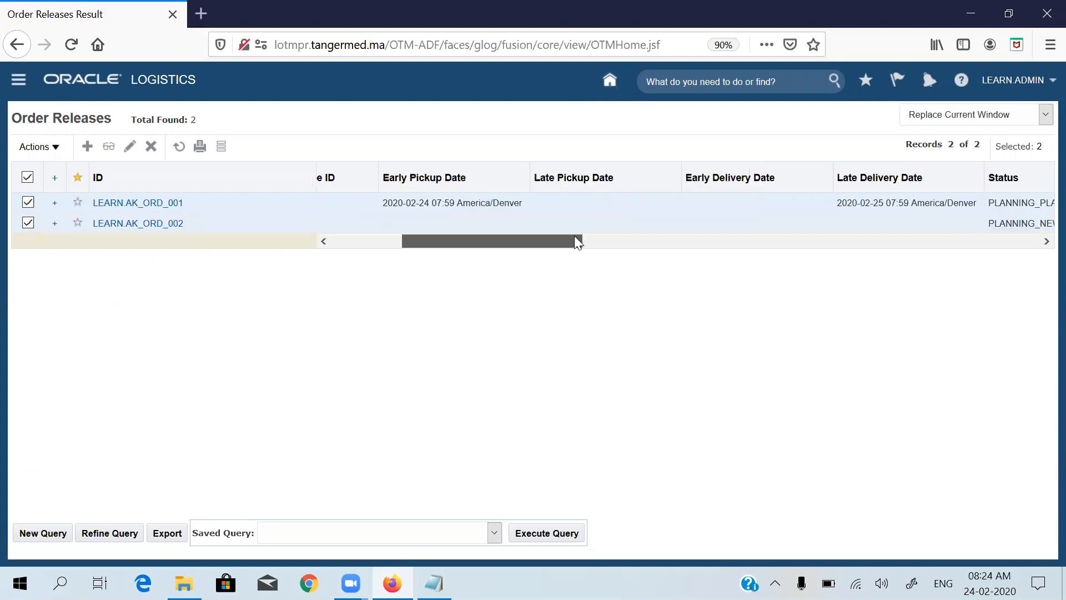
left_click(657, 241)
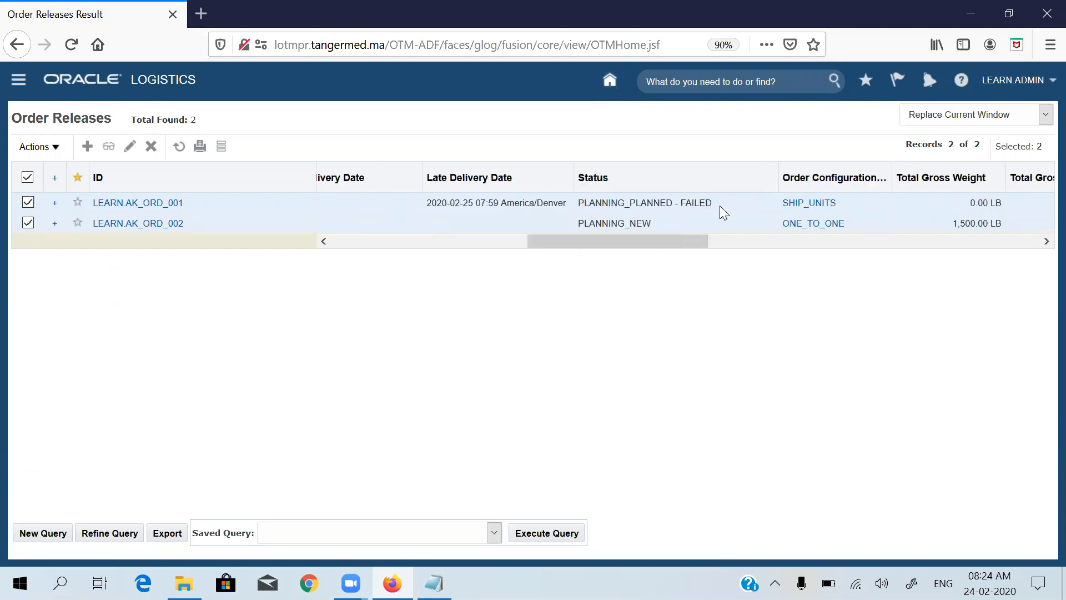
Step: Rerun the order releases query, accepting the loss of selected rows, and check the refreshed planning statuses
left_click(178, 146)
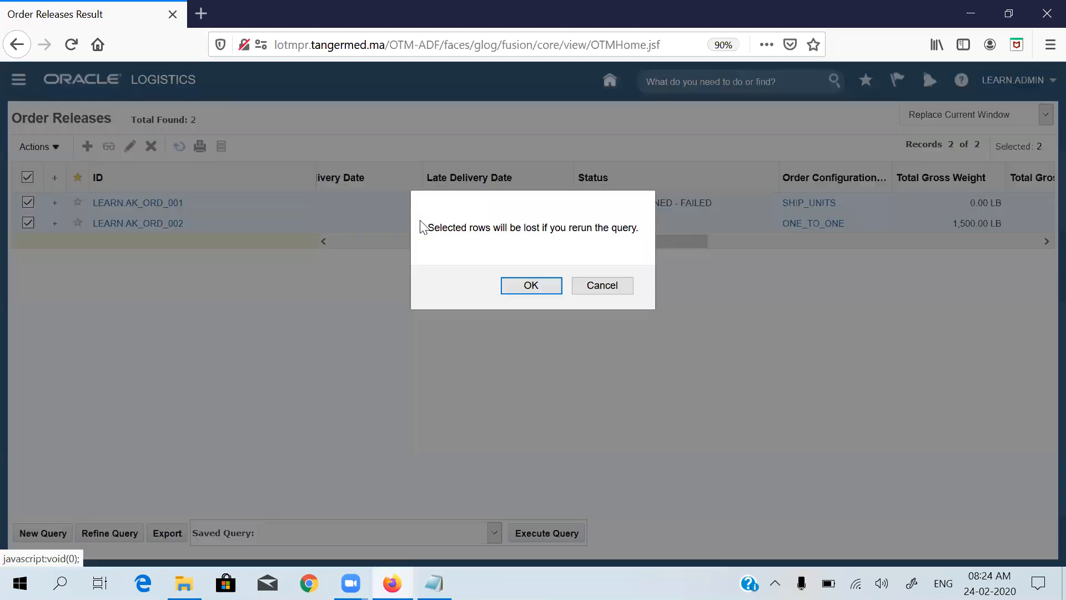
left_click(505, 284)
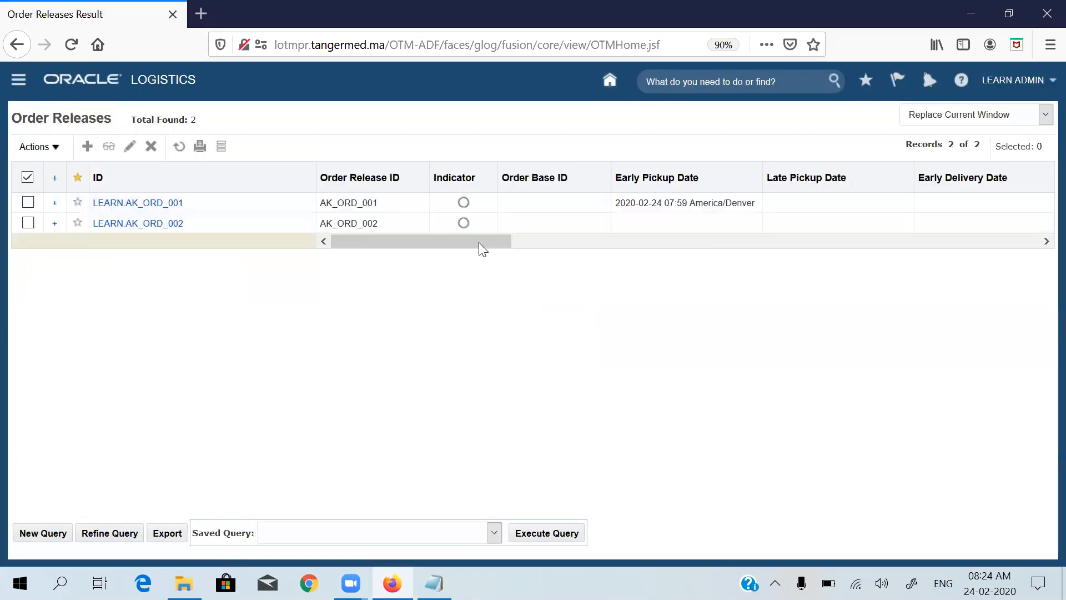
left_click(654, 247)
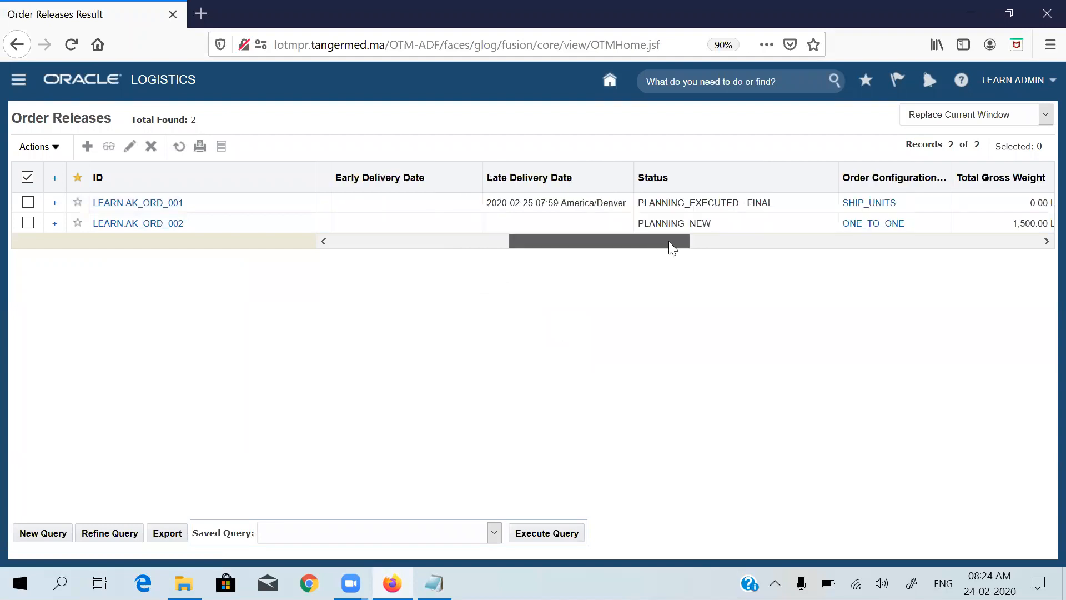
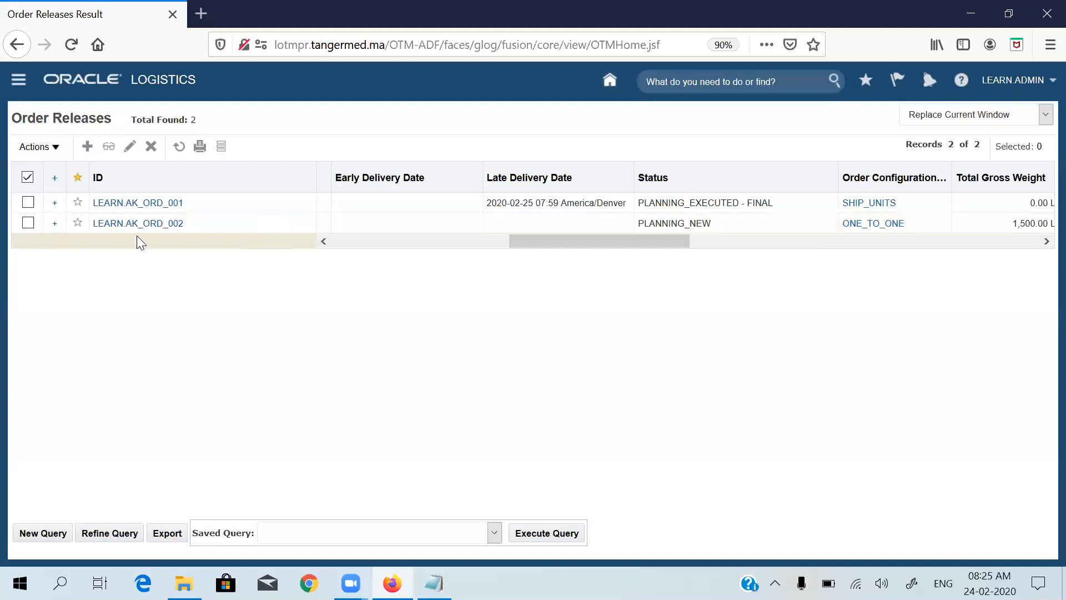
Step: Select order release AK_ORD_002 and start the Direct action for creating a buy shipment
left_click(28, 226)
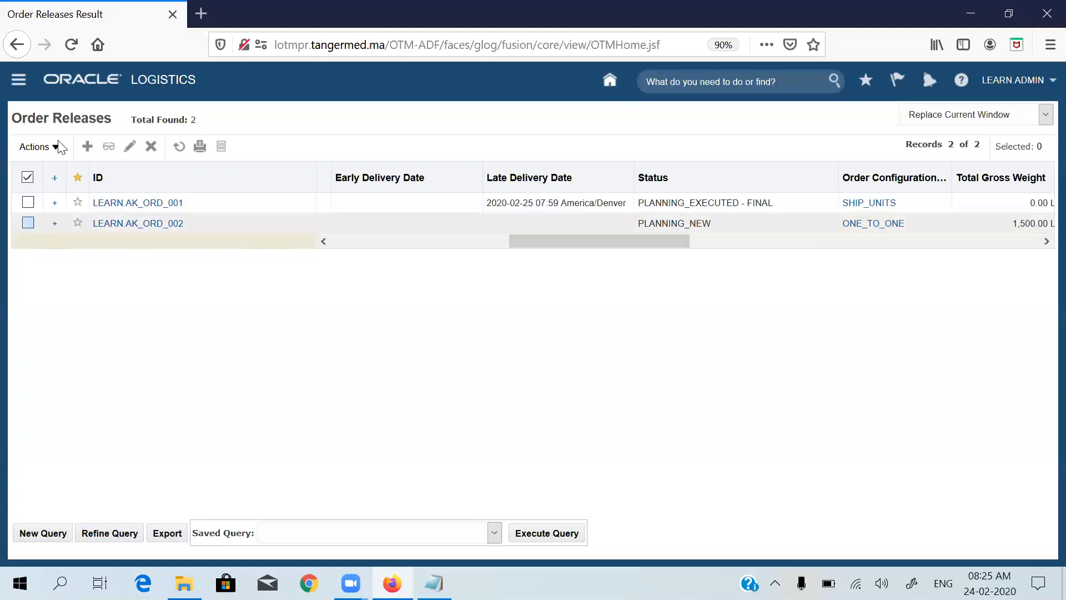
left_click(38, 146)
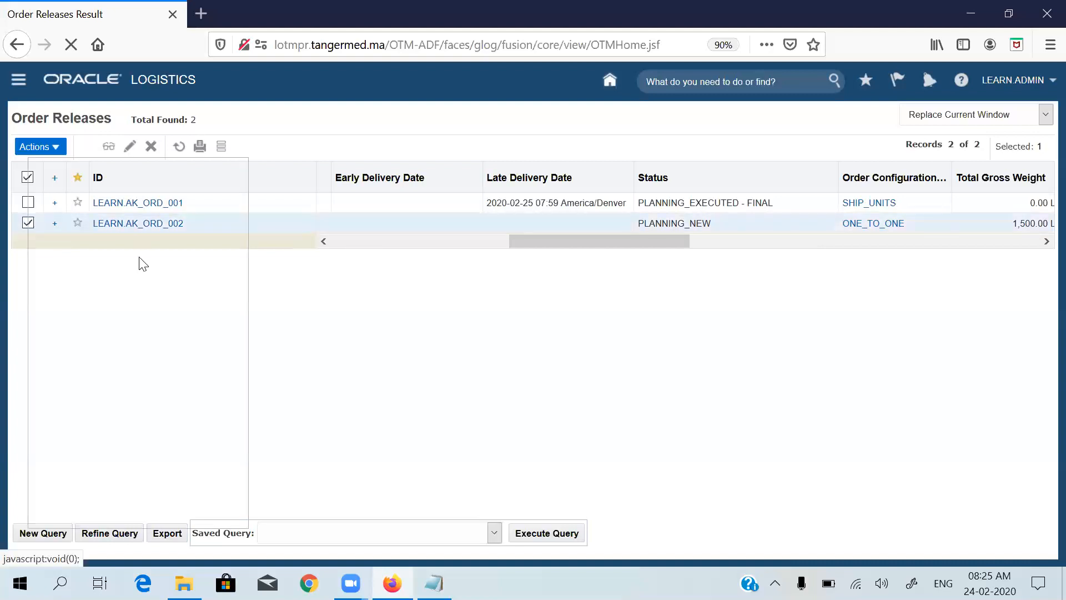
left_click(82, 284)
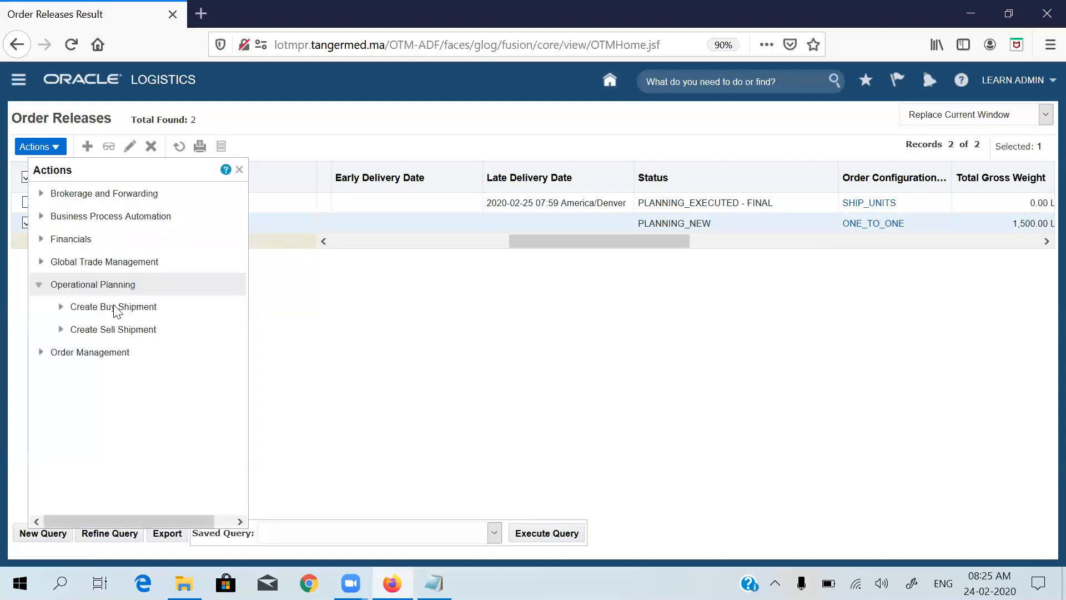
left_click(115, 307)
left_click_drag(240, 264, 241, 307)
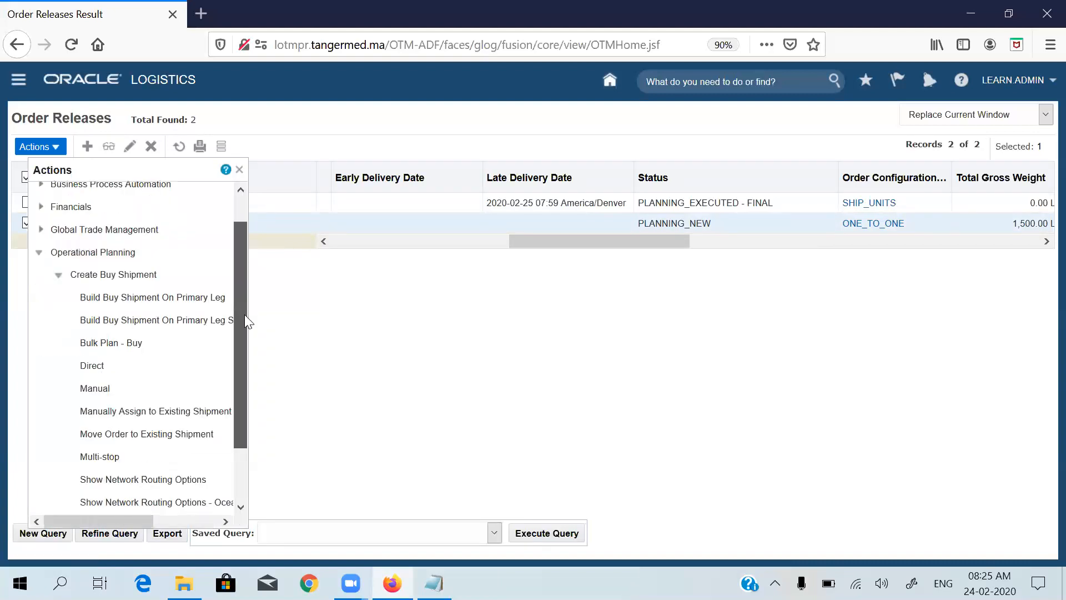
scroll(147, 311, "down", 1)
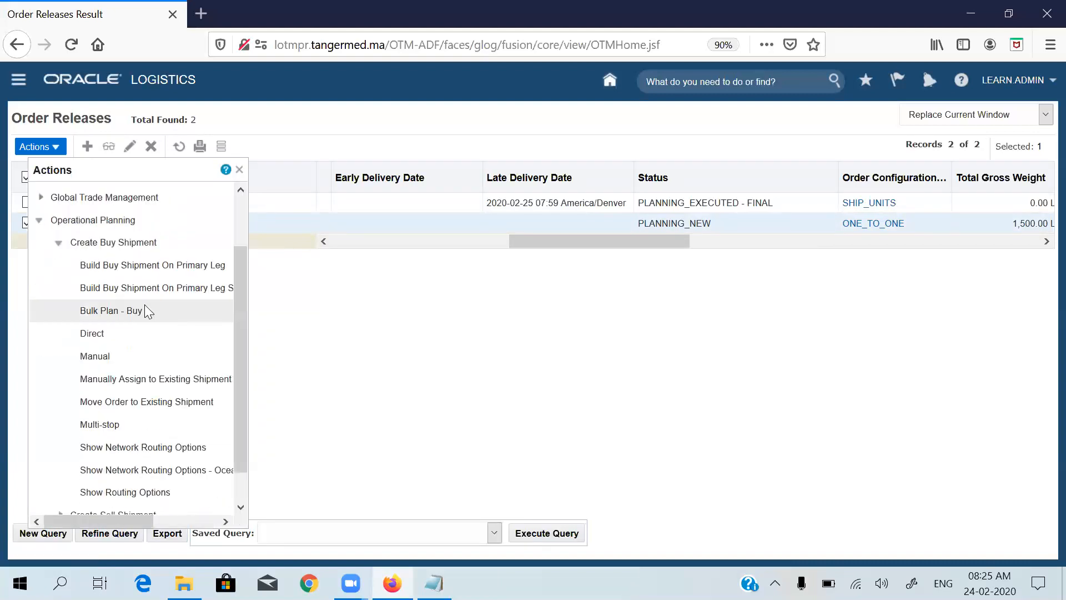
left_click(95, 335)
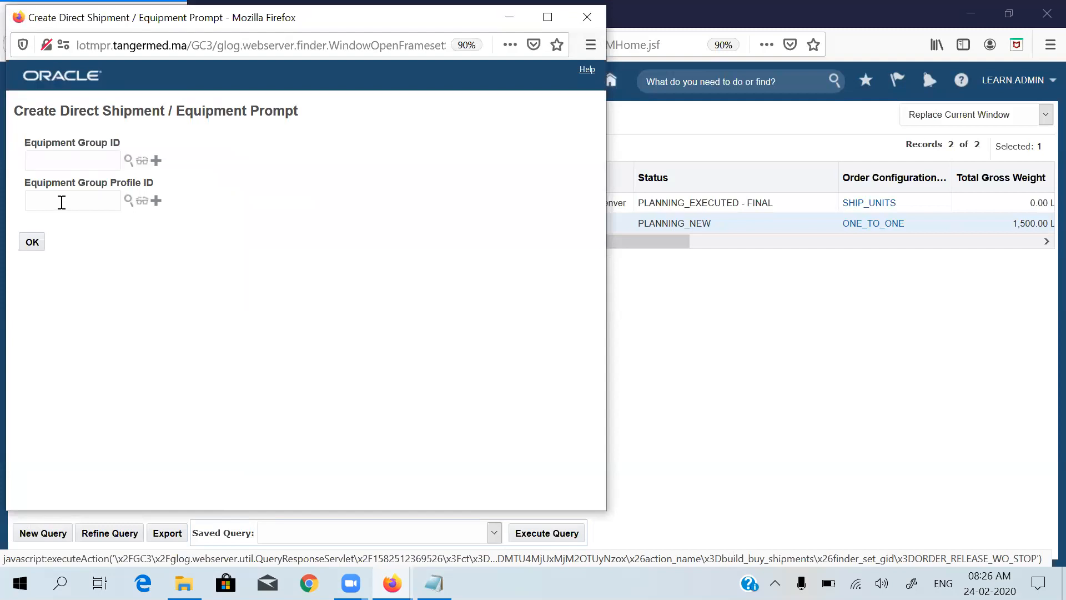
Step: Build the direct shipment with the equipment group and profile IDs left blank, review the affected shipment and close the result window
left_click(69, 163)
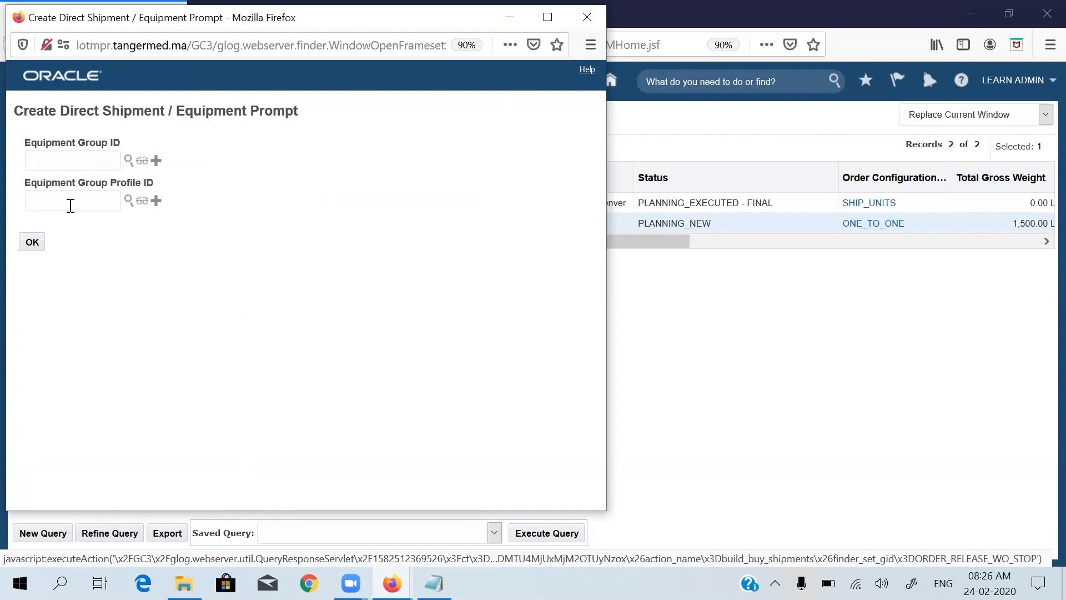
left_click(32, 245)
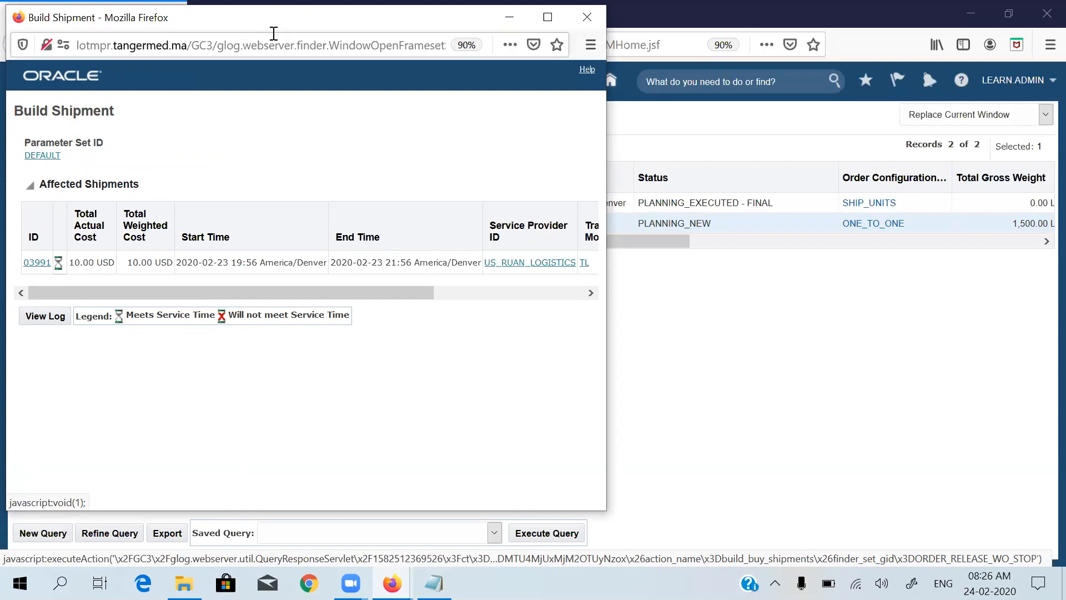
left_click_drag(288, 25, 308, 101)
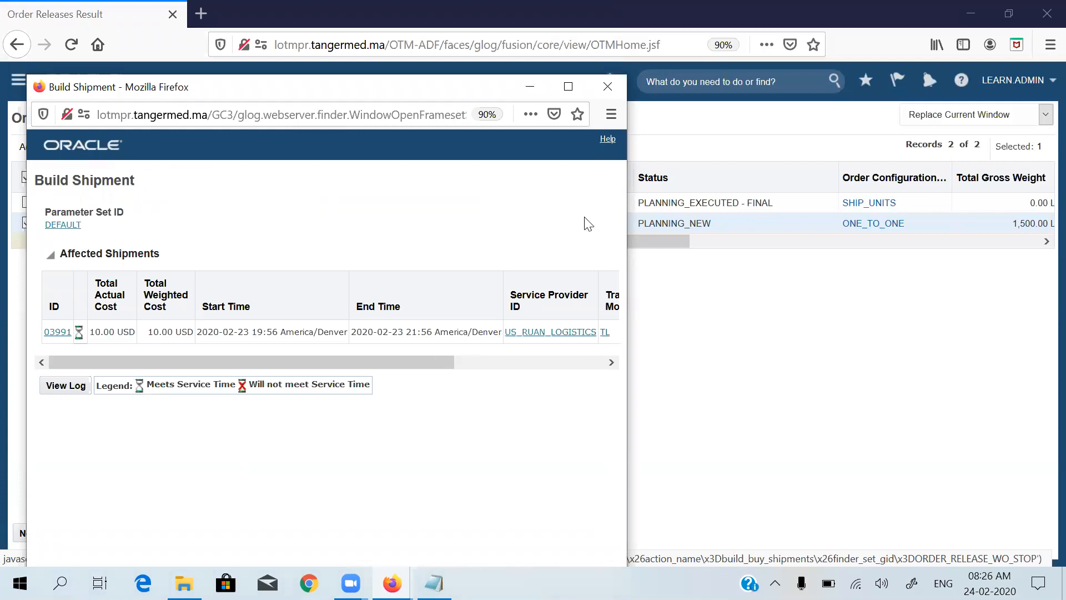
left_click(601, 96)
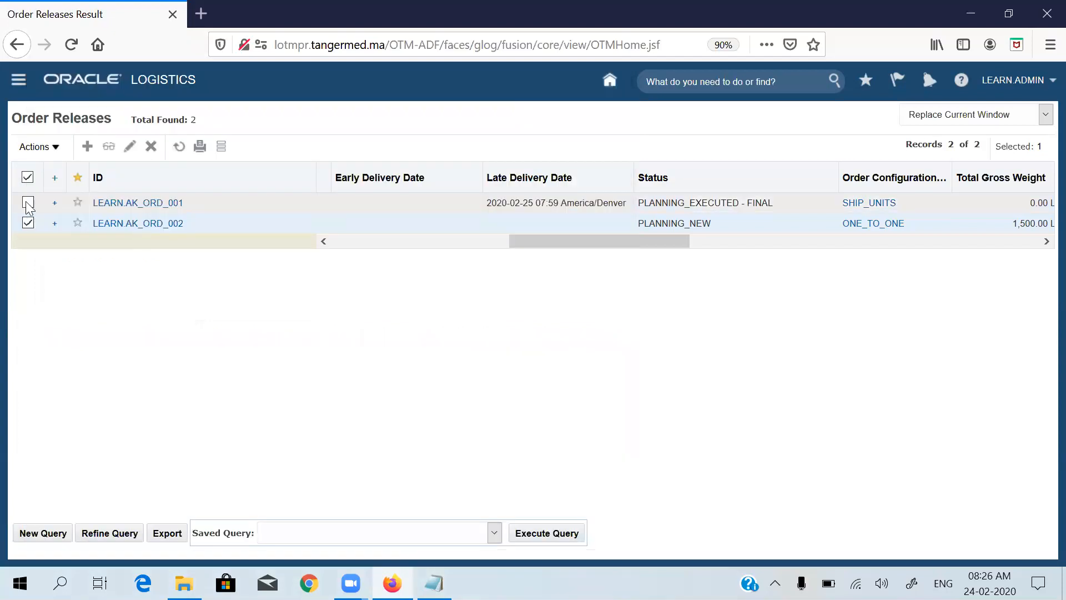
Step: Select AK_ORD_001 as well, rerun the order releases query despite losing the selection, and check the planning status of AK_ORD_002
left_click(27, 203)
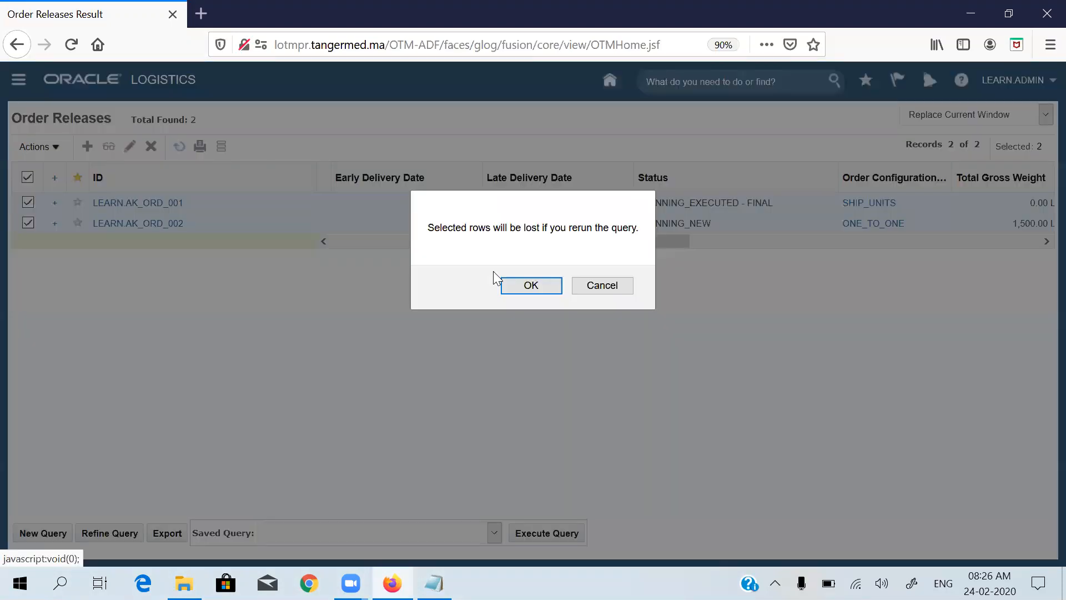
left_click(511, 282)
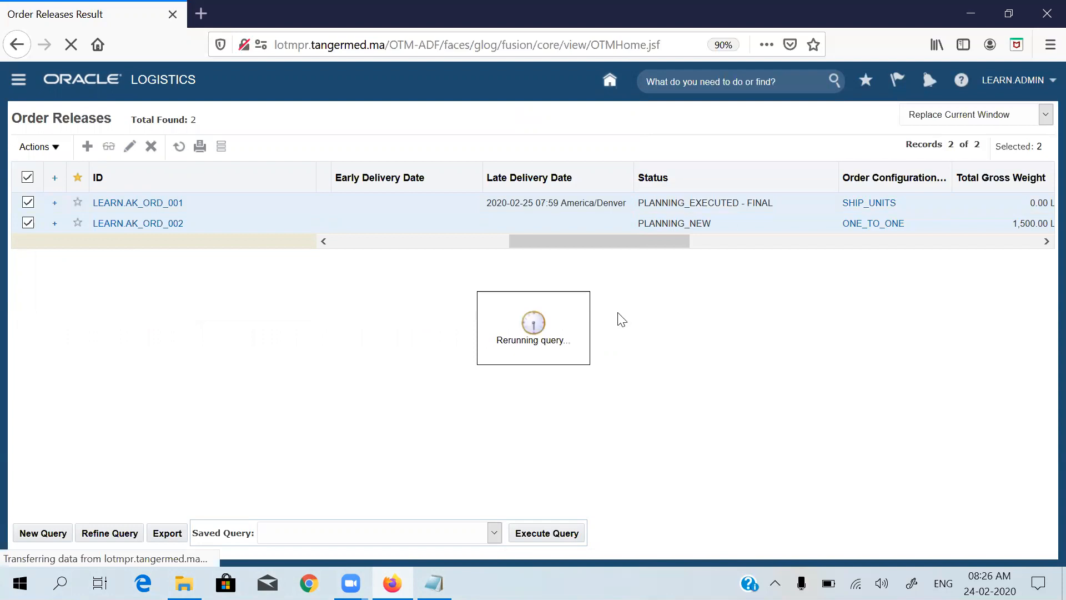
left_click_drag(484, 240, 690, 218)
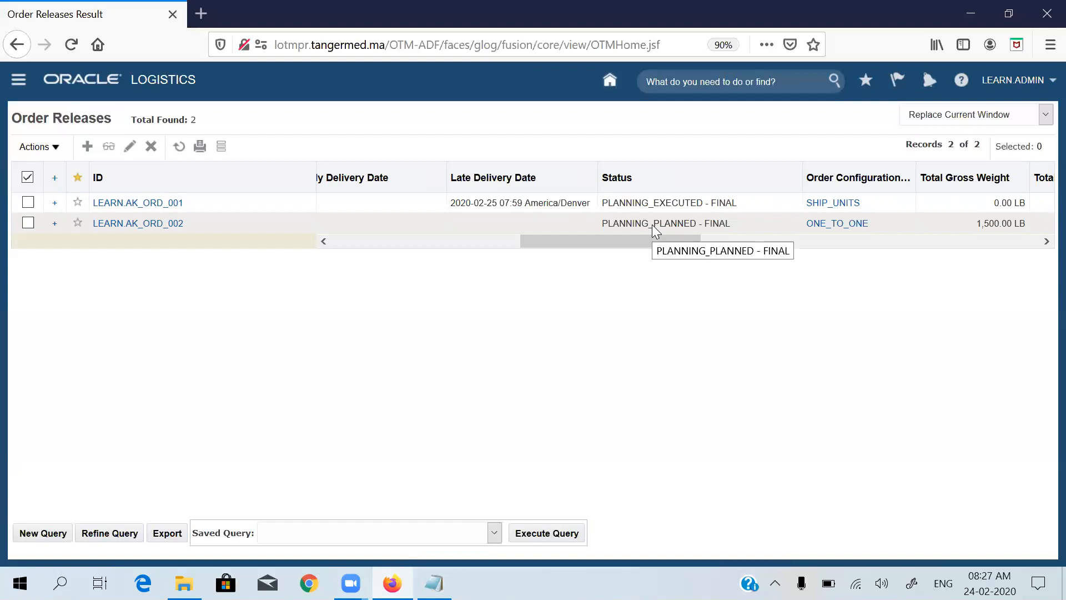
left_click(162, 202)
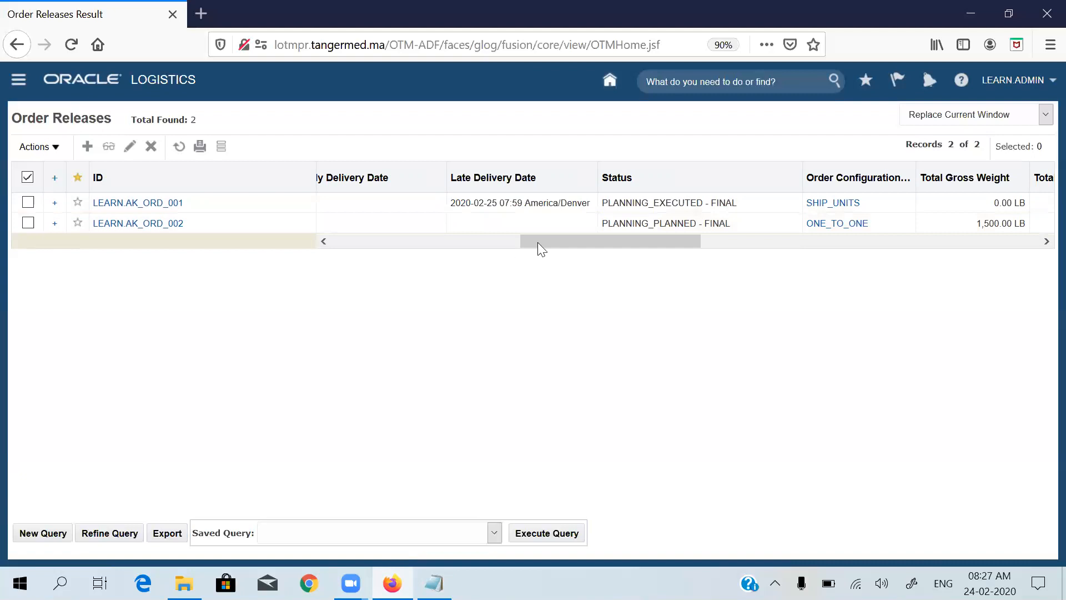
left_click(324, 245)
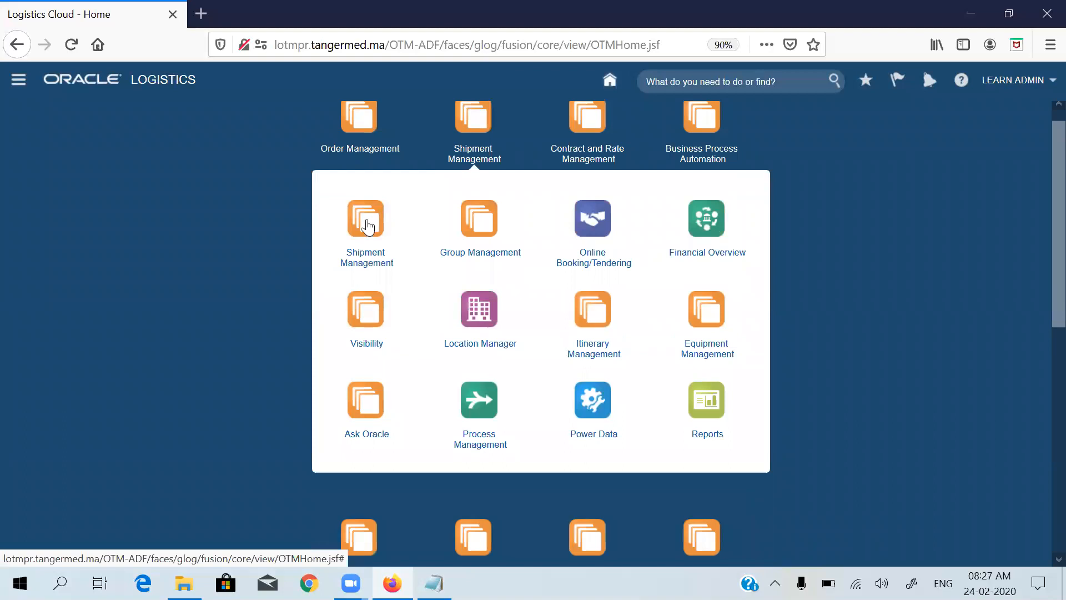
Step: Open the Buy Shipments finder and search for shipment ID 03991
left_click(368, 222)
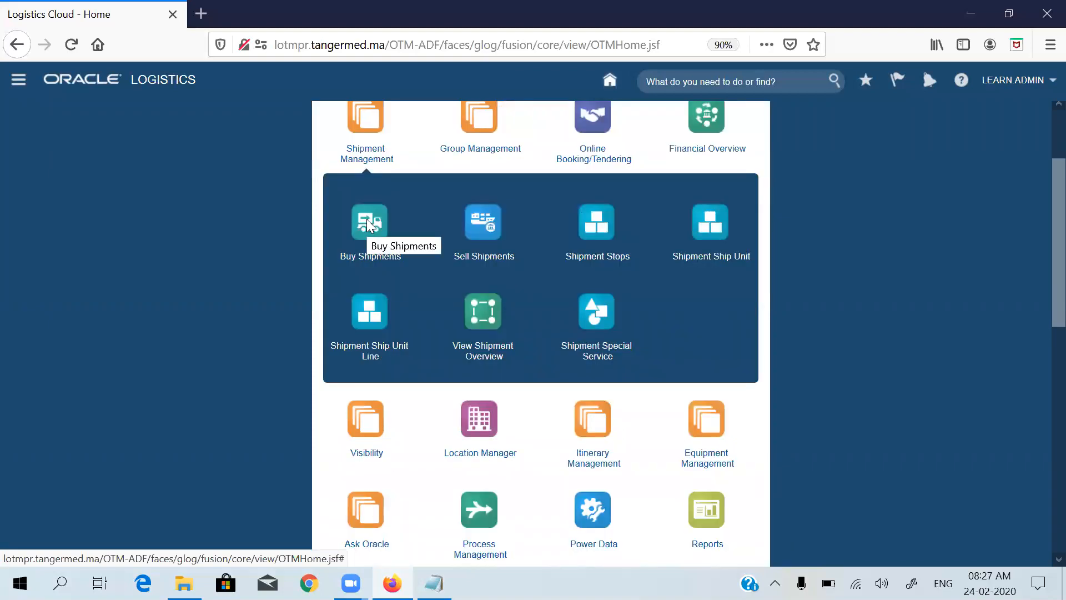
left_click(368, 224)
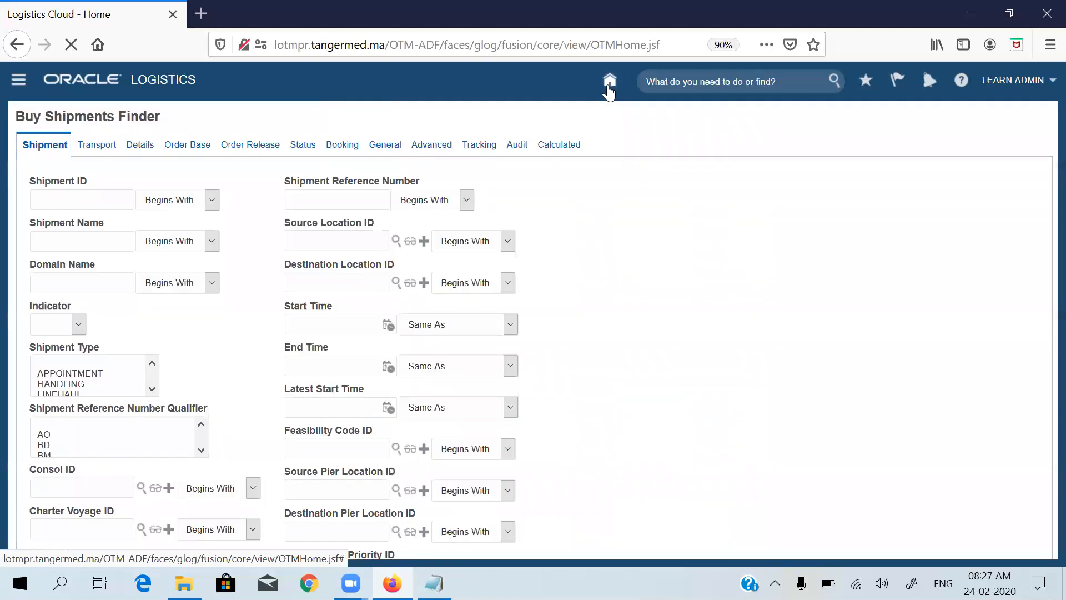
left_click(609, 80)
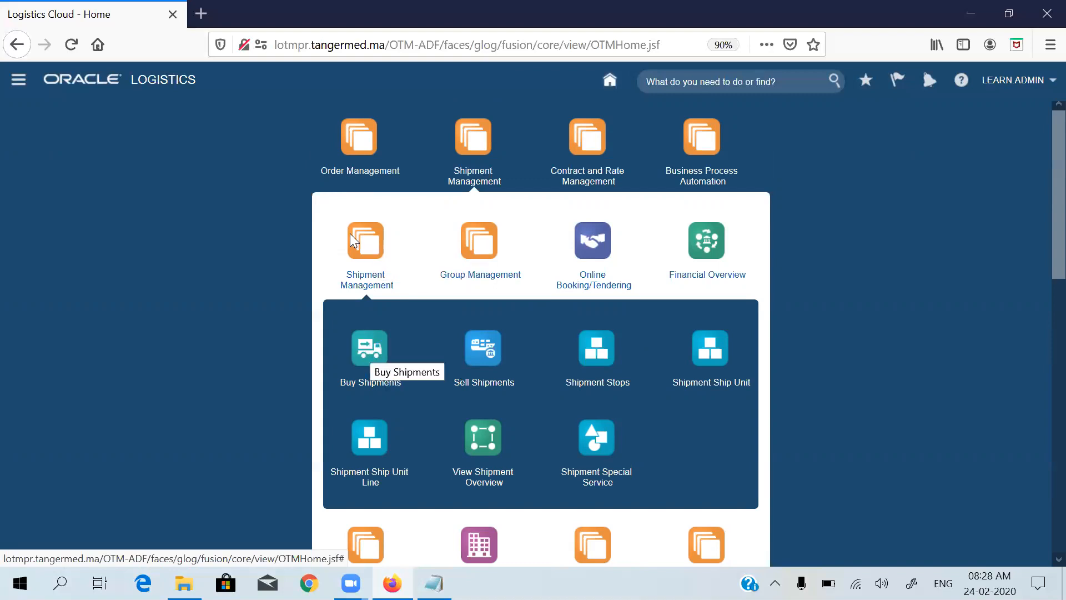
left_click(370, 349)
left_click(114, 204)
type("3991")
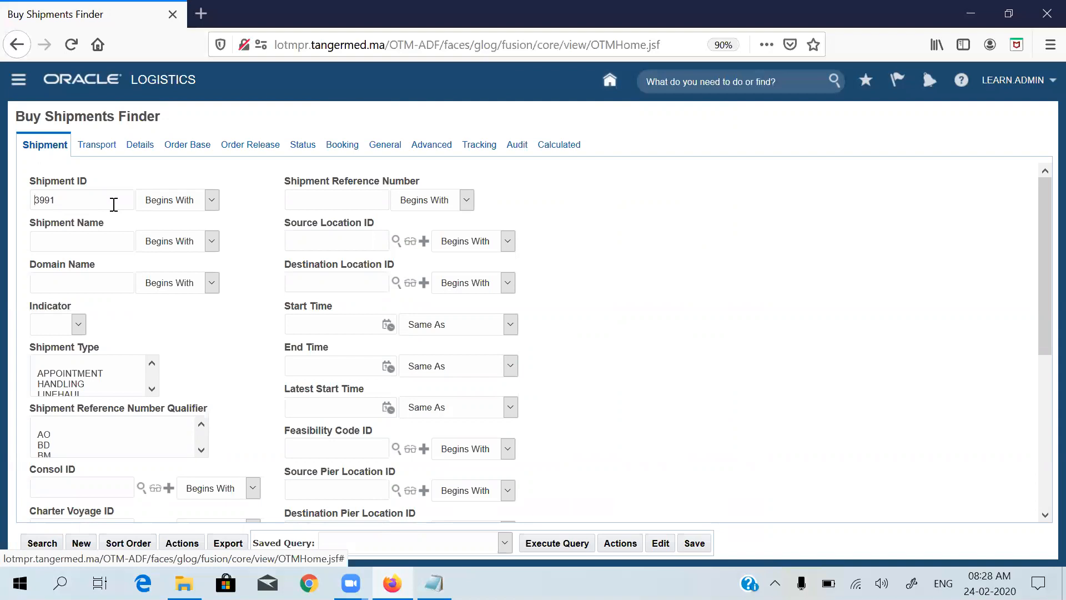
type("0")
key("Return")
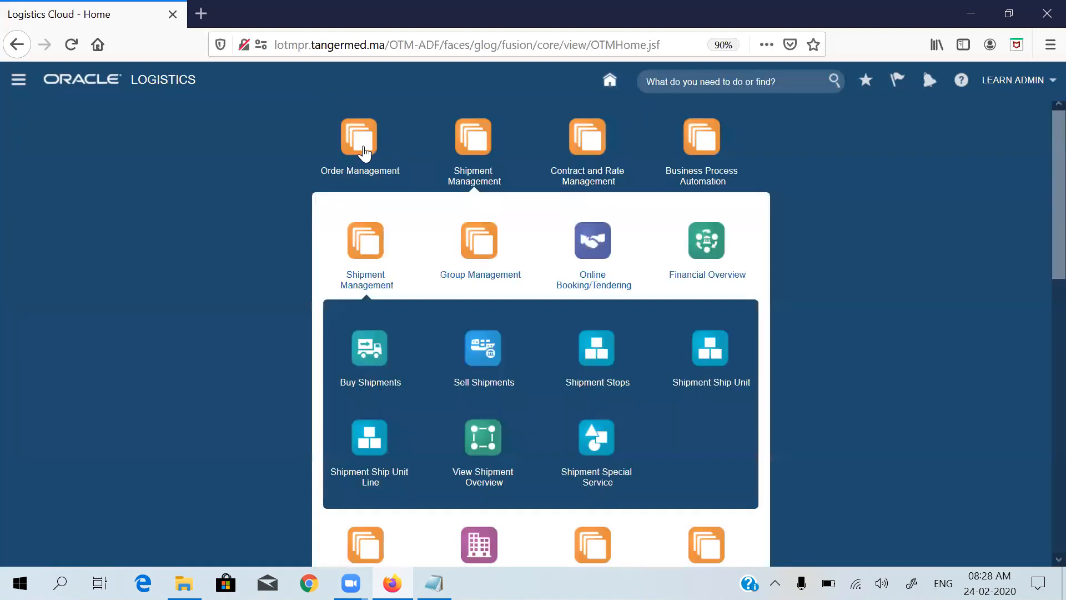
Step: Open the Order Release finder under Order Management and search for order releases whose ID begins with AK
left_click(364, 152)
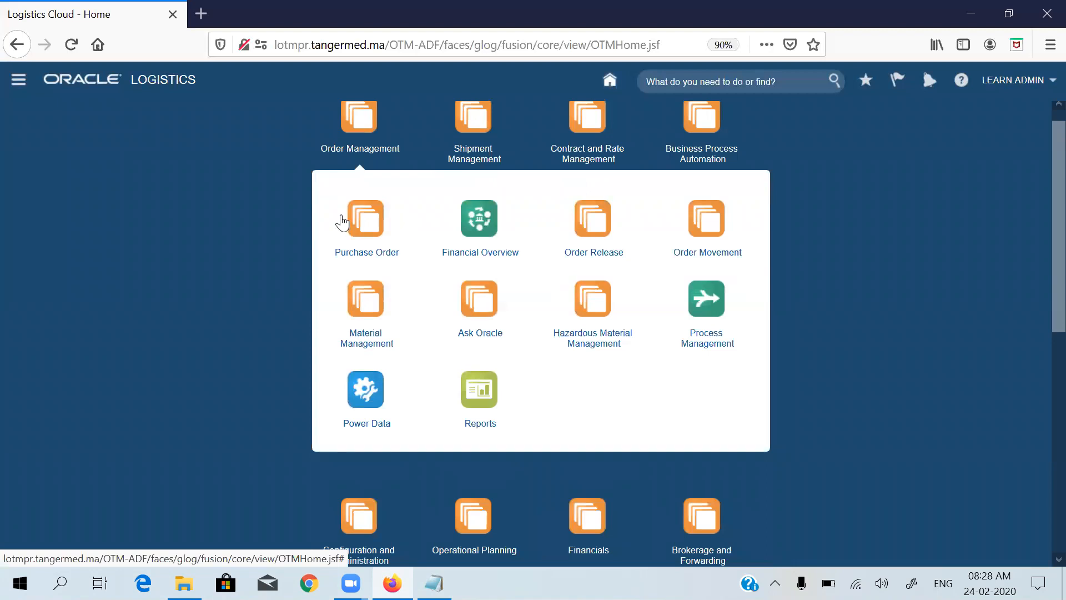
left_click(358, 217)
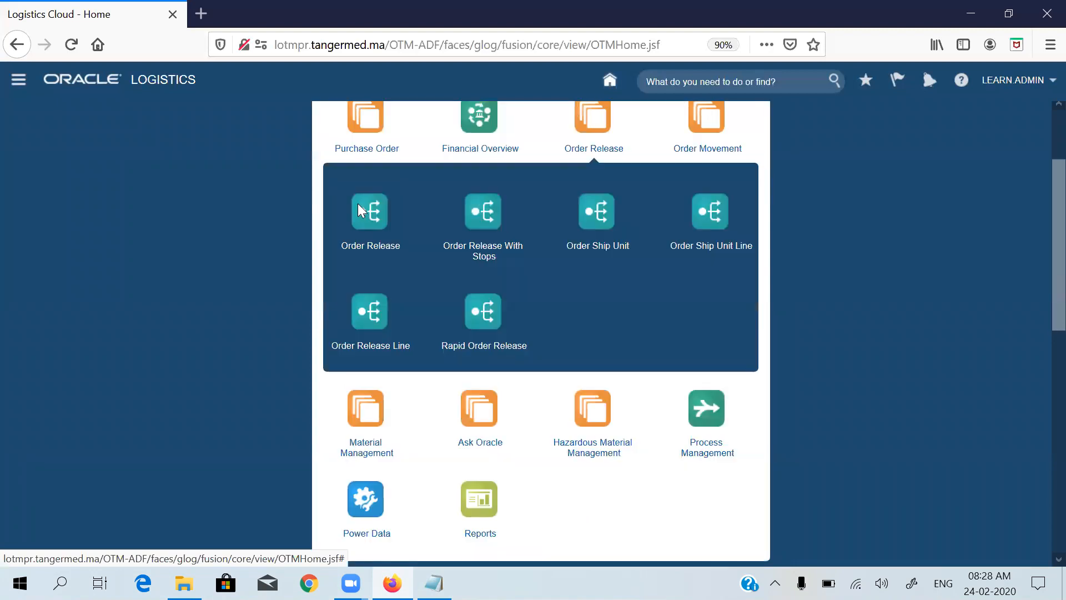
left_click(365, 276)
left_click(72, 203)
type("AK")
key("Return")
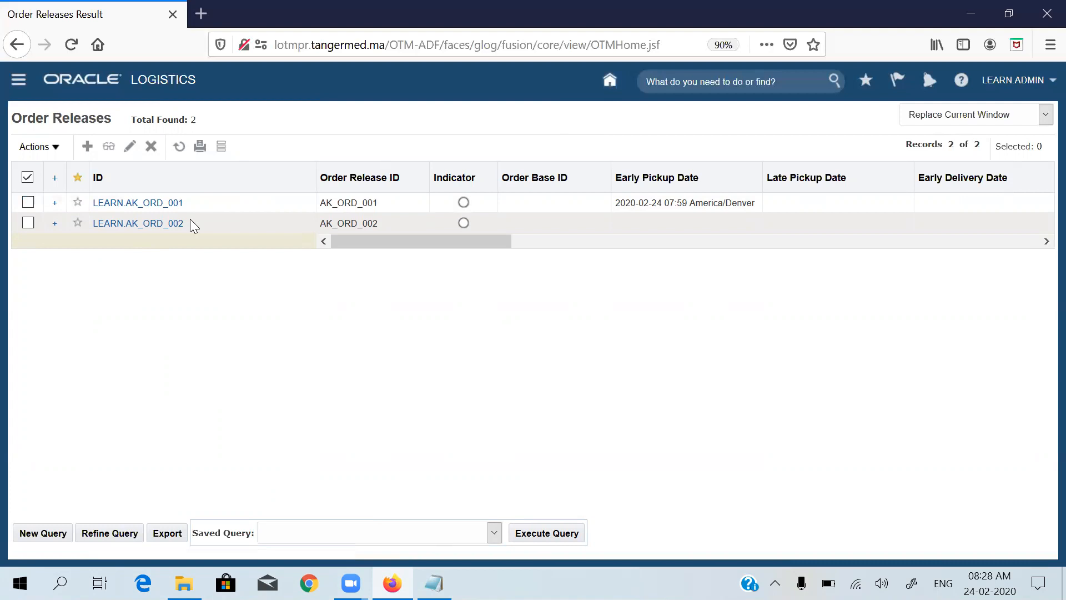
Step: Open the related buy shipments of order release AK_ORD_002 through its SmartLinks, and return to the order releases results
left_click(190, 219, "ctrl")
right_click(190, 219)
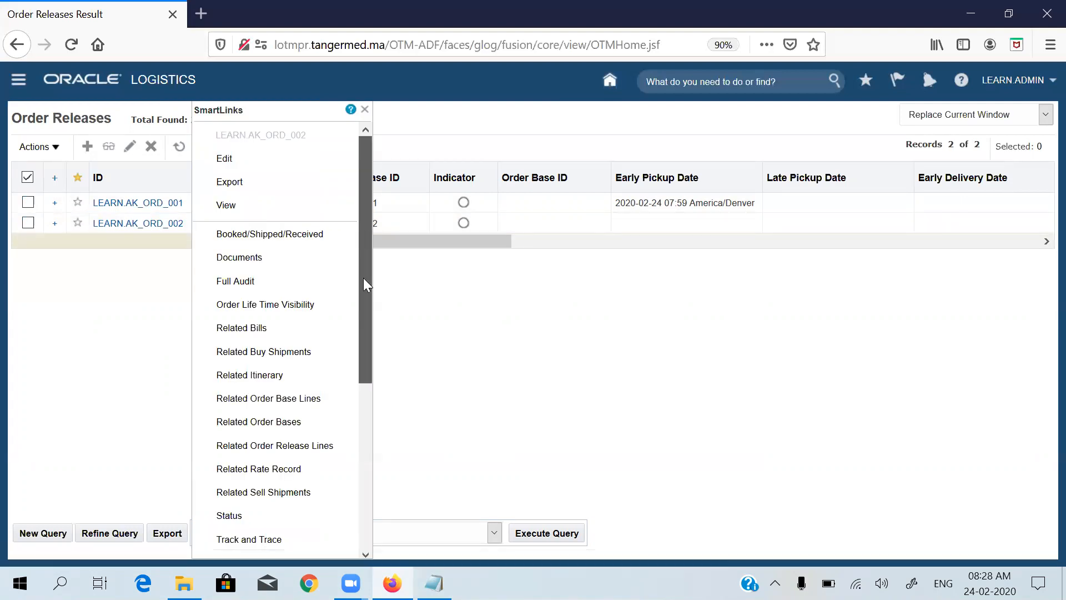
left_click_drag(364, 284, 362, 365)
scroll(361, 408, "down", 2)
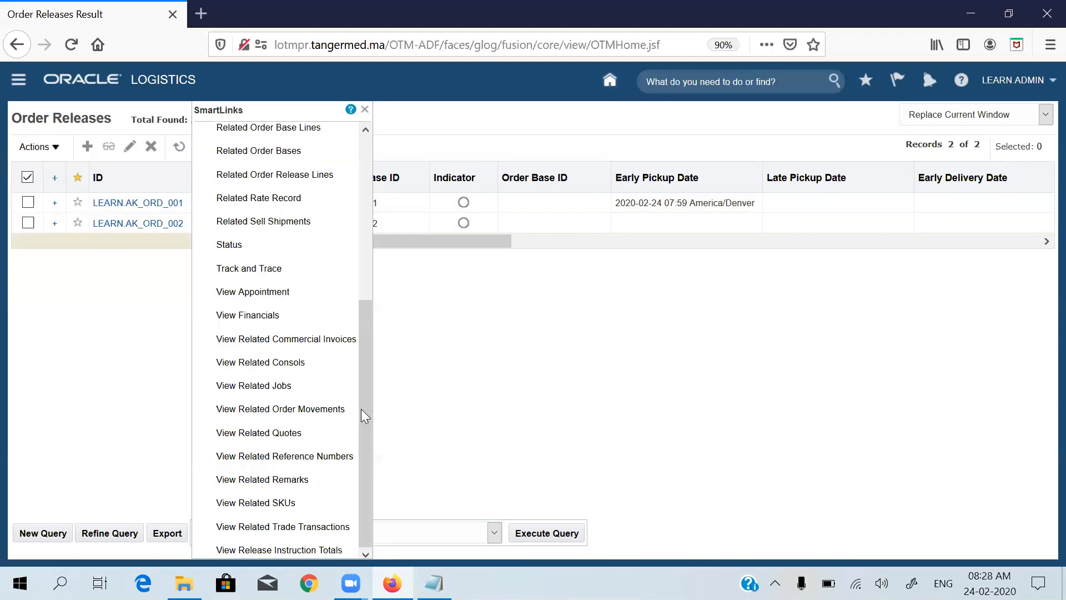
left_click_drag(361, 409, 364, 328)
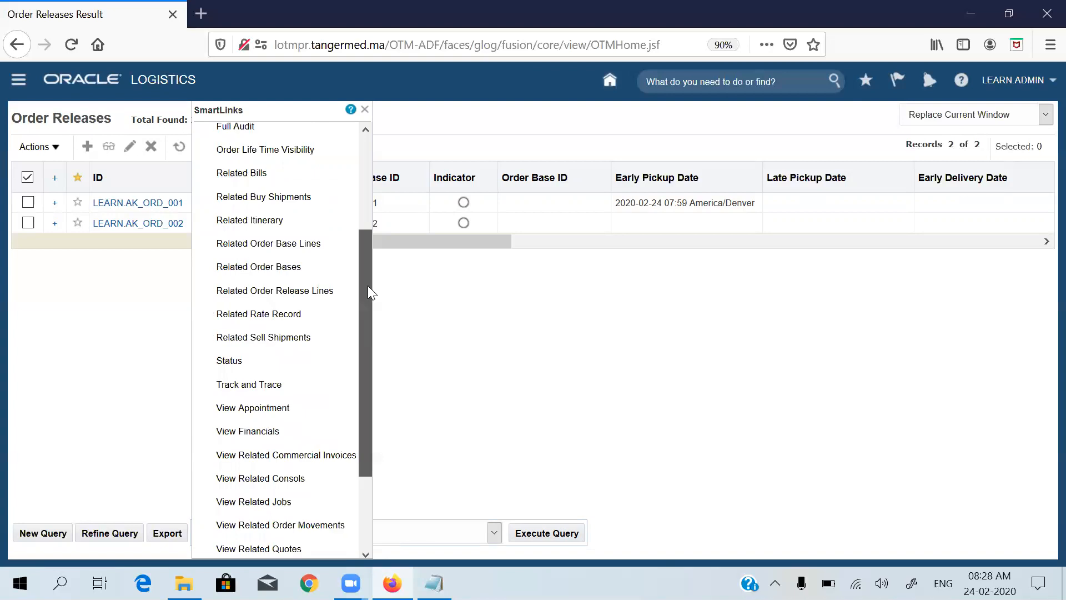
scroll(368, 286, "up", 3)
scroll(265, 247, "down", 2)
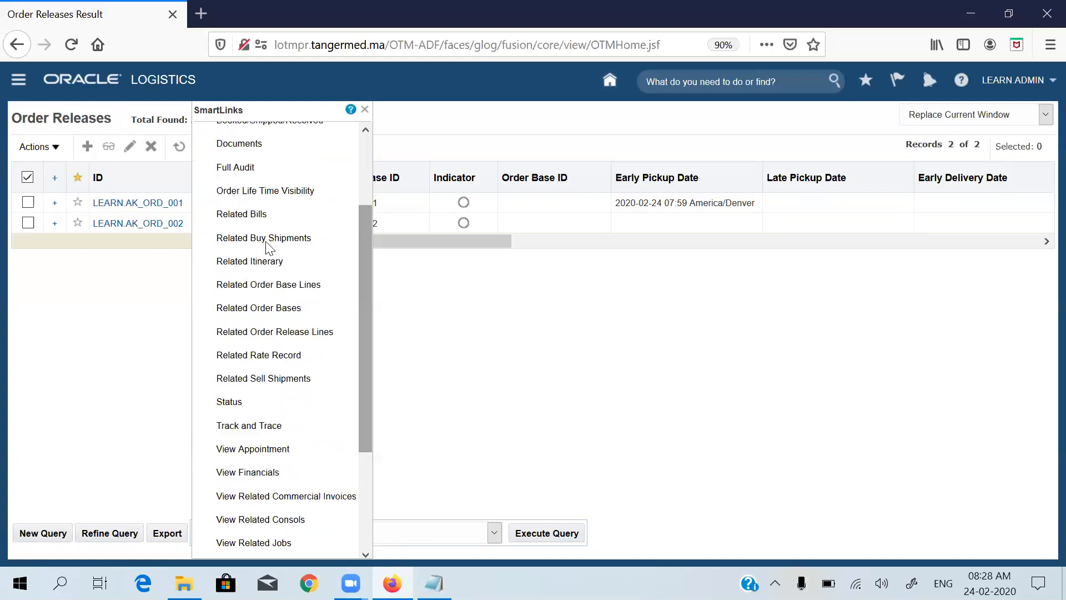
left_click(266, 239)
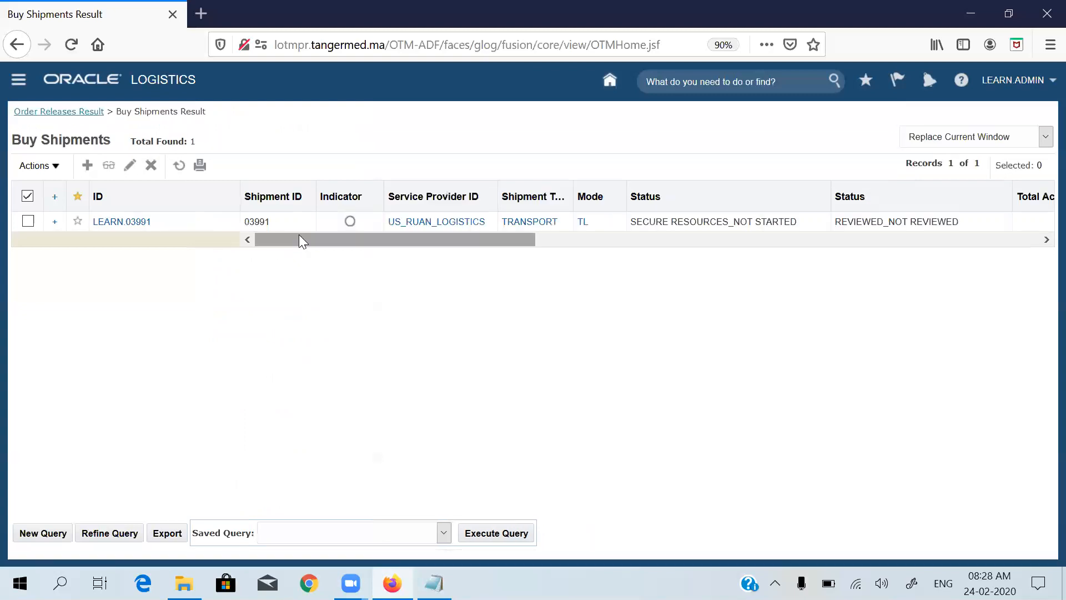
left_click(83, 113)
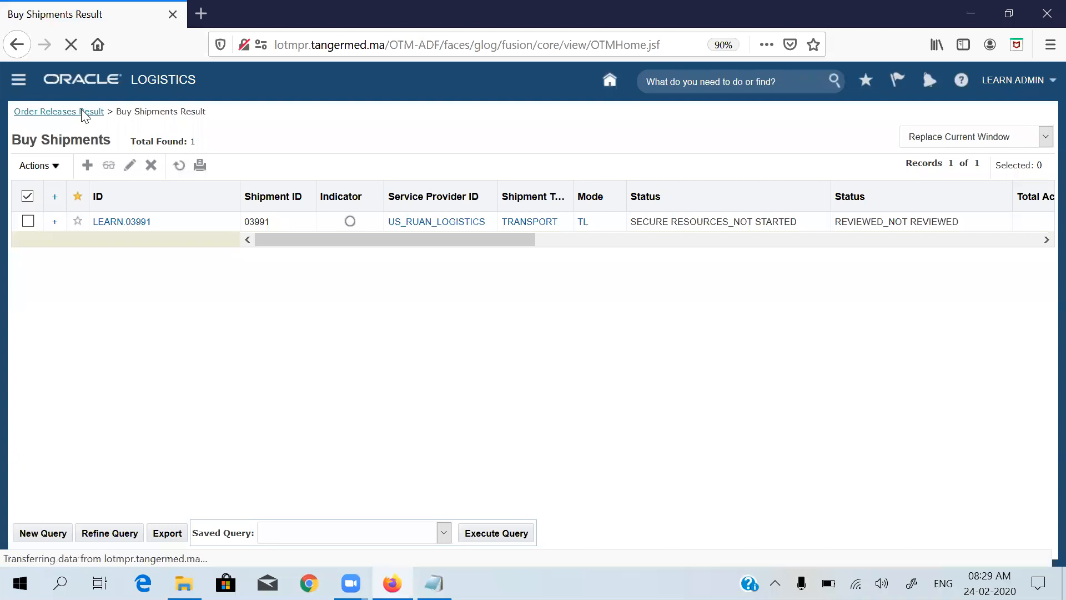
left_click(216, 228)
right_click(215, 225)
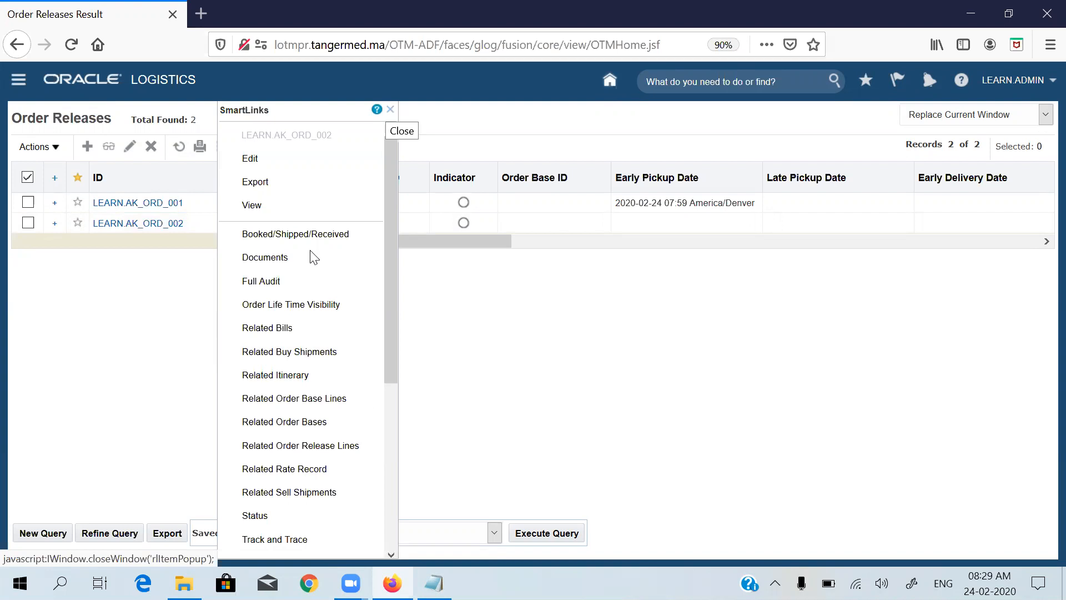
left_click(390, 109)
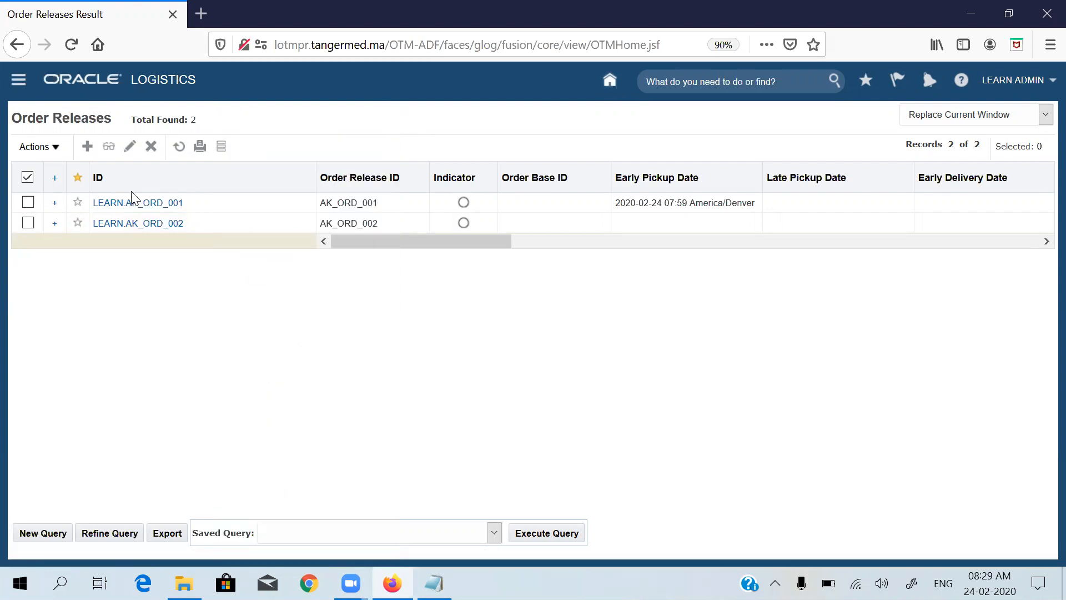
Step: Expand AK_ORD_002's Buy Shipments in the results, open the linked shipment 03991 to view it, and return to the order releases
left_click(55, 225)
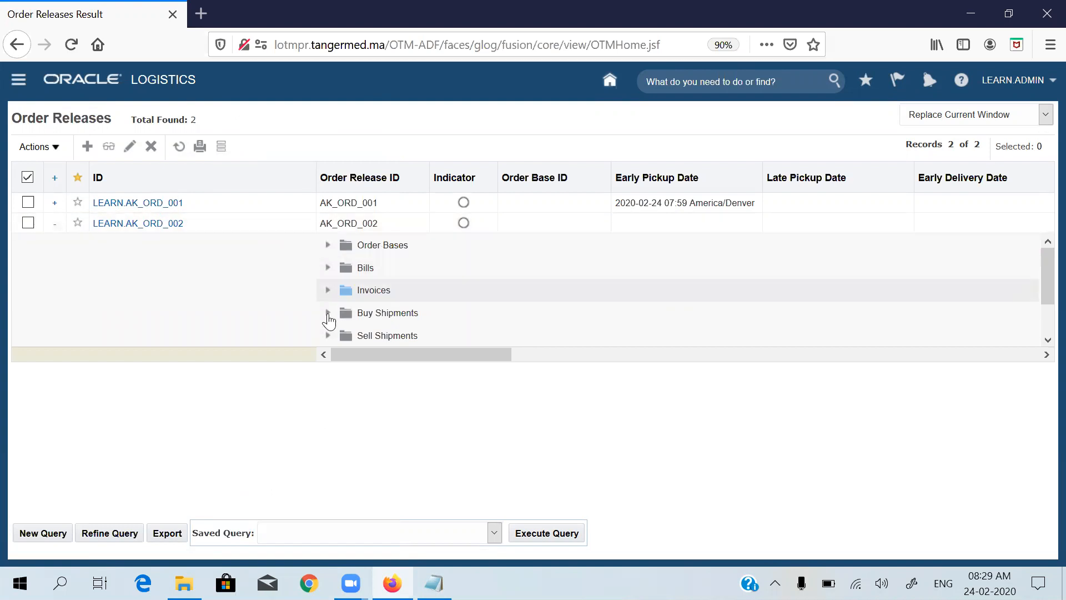
left_click(328, 313)
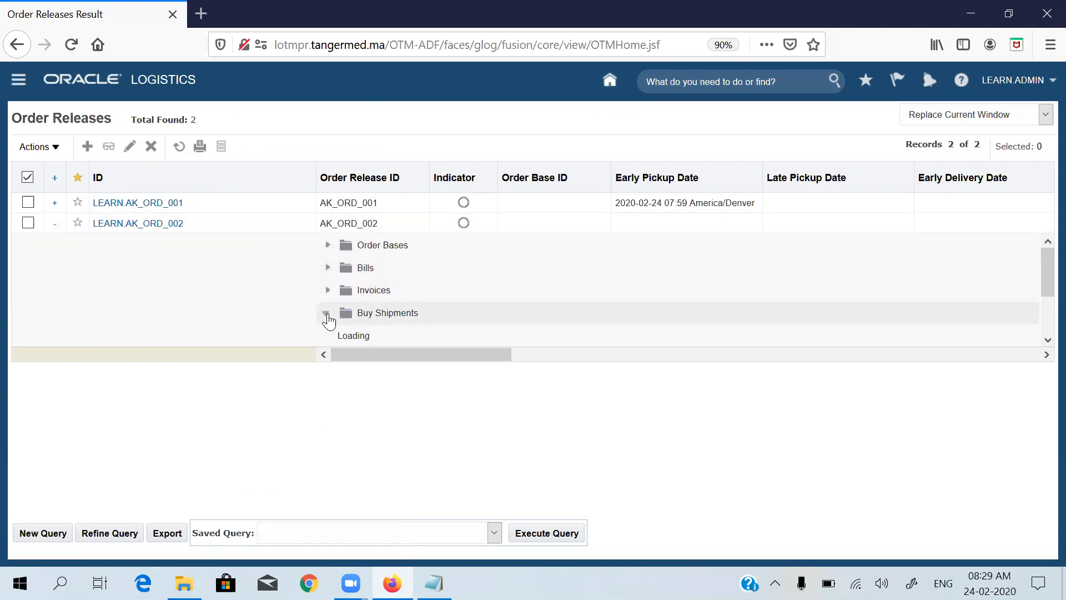
left_click_drag(1039, 274, 1039, 292)
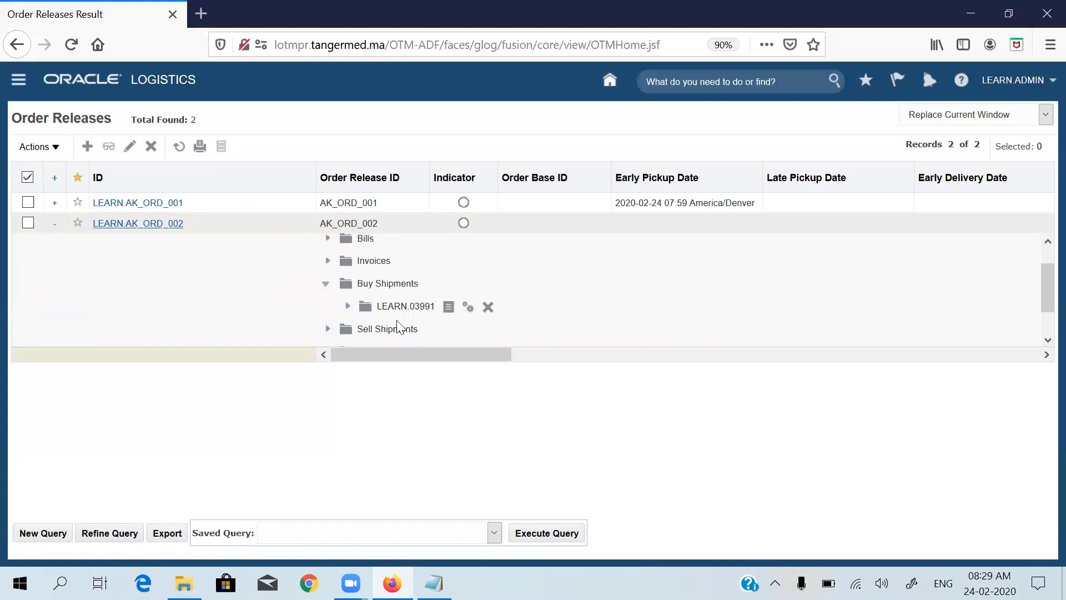
left_click(367, 316)
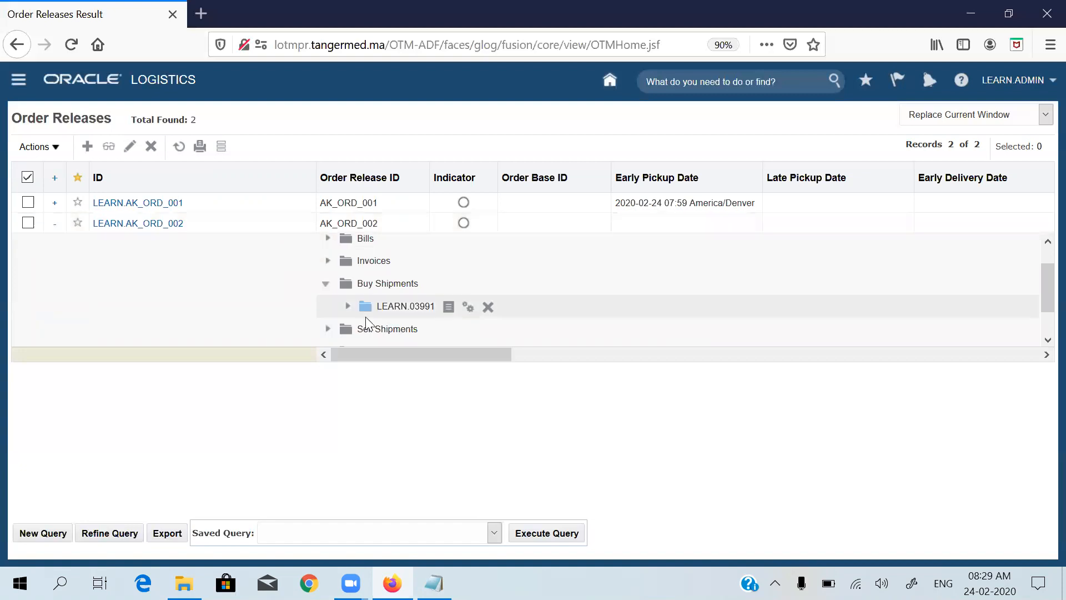
left_click(428, 310)
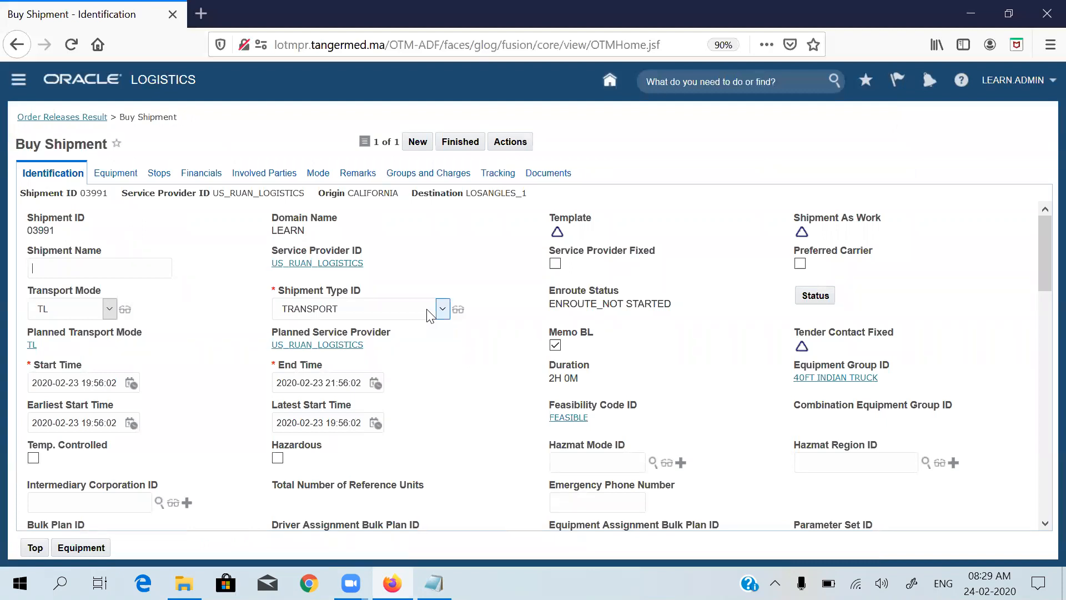
left_click(429, 313)
left_click(71, 118)
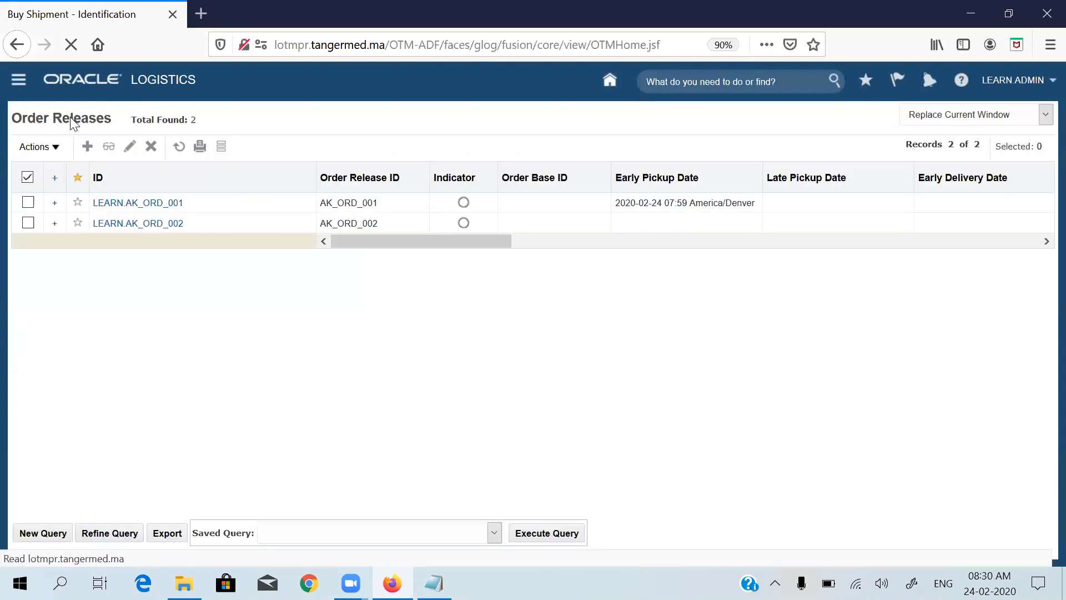